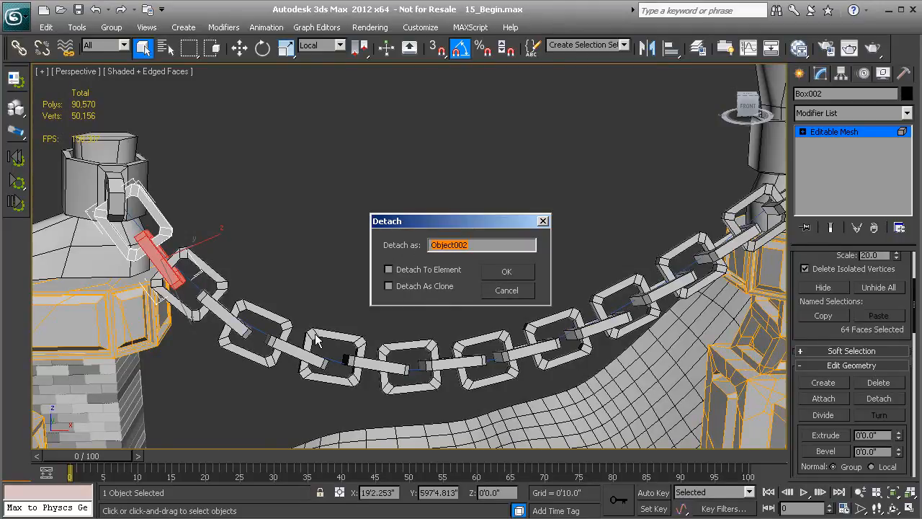
- Finish detaching the edge-on link from Box002, and detach the face-on link of the neighbouring Box003 pair as a separate object
left_click(510, 272)
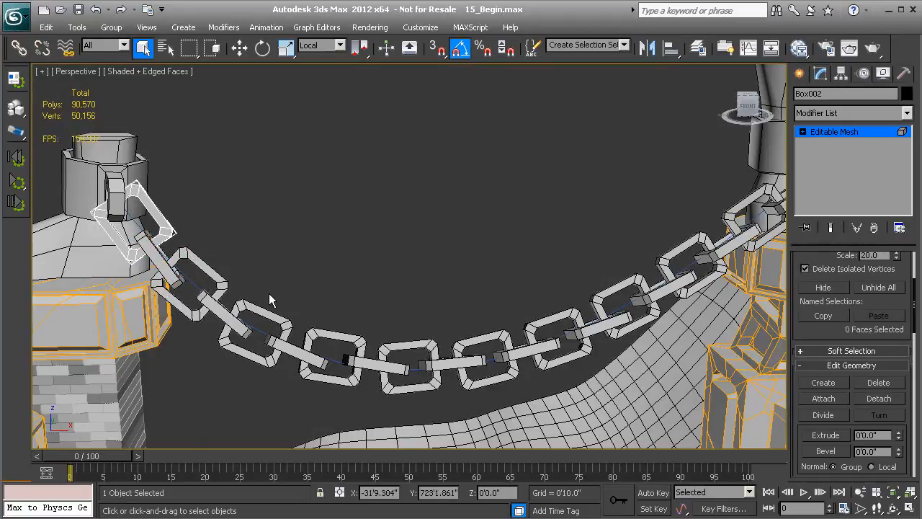
left_click(862, 135)
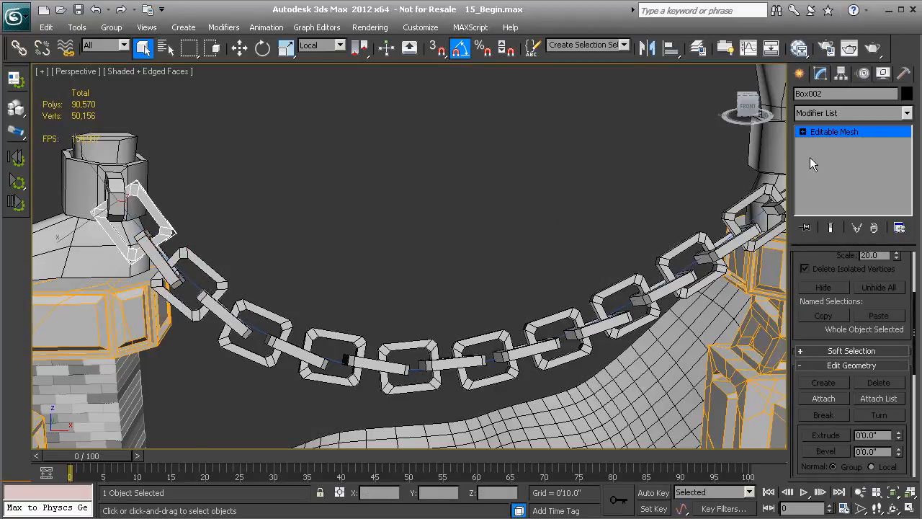
left_click(202, 269)
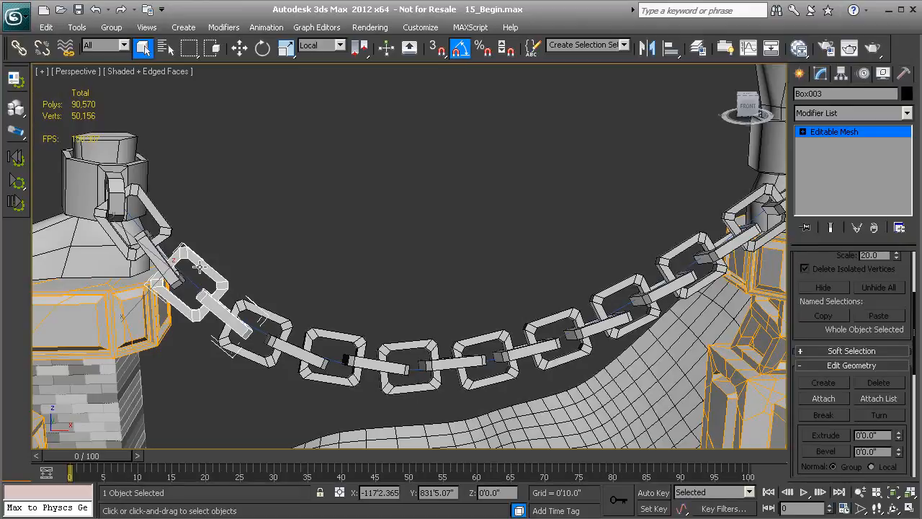
key("4")
left_click(199, 267, "ctrl")
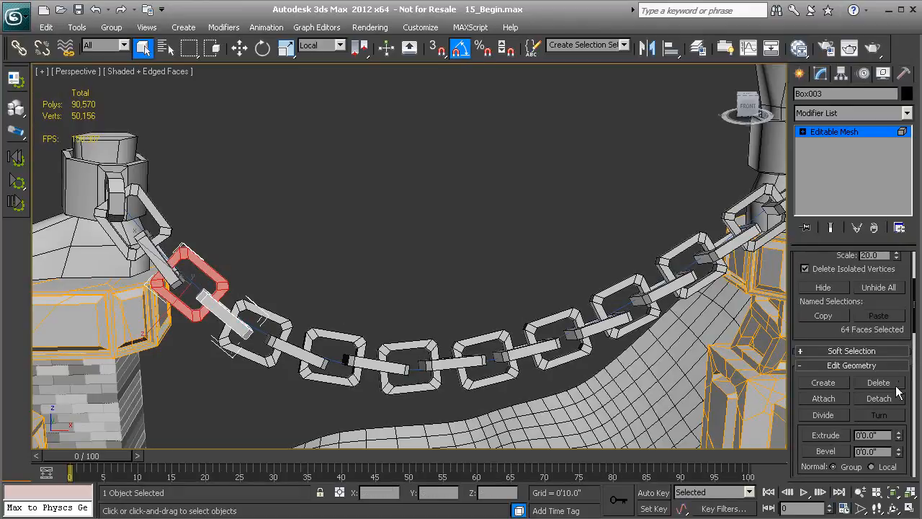
left_click(878, 399)
left_click(507, 272)
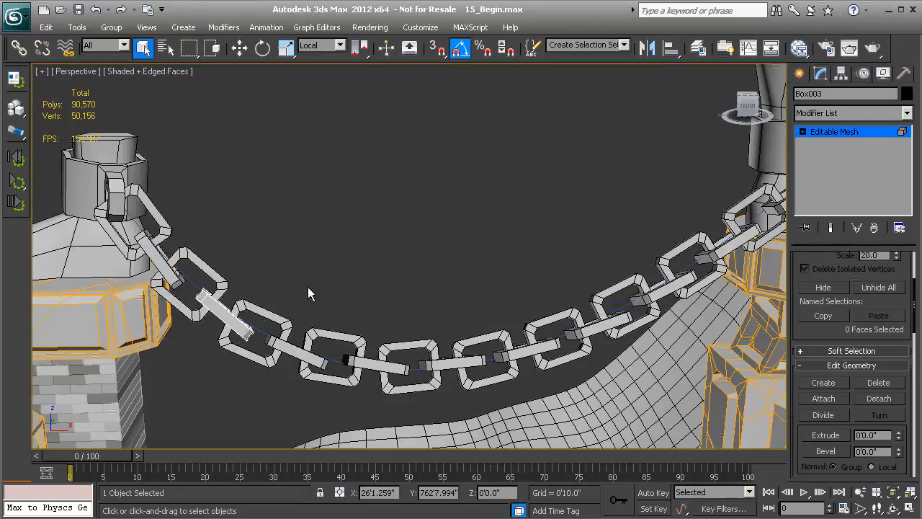
key("4")
- Detach the face-on link element of the next chain pair, Box004, as a separate object
left_click(261, 310)
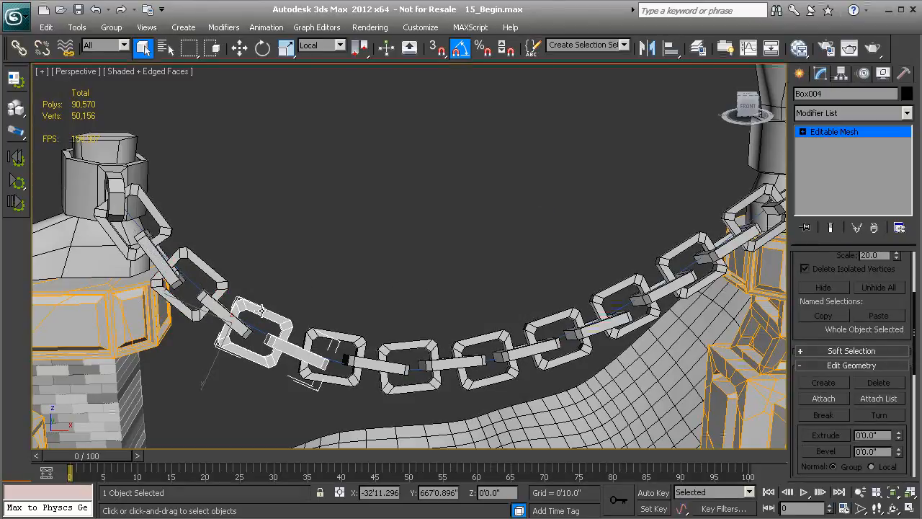
key("5")
left_click(262, 309)
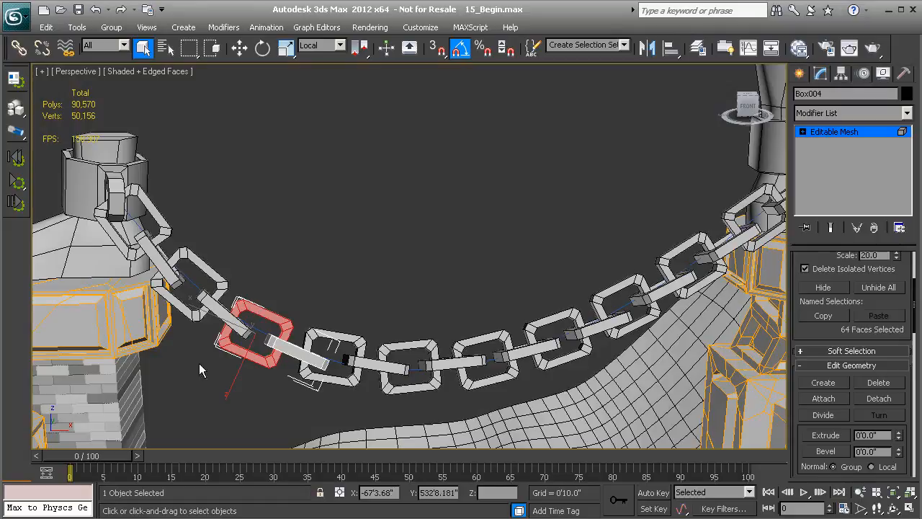
left_click(888, 399)
left_click(506, 272)
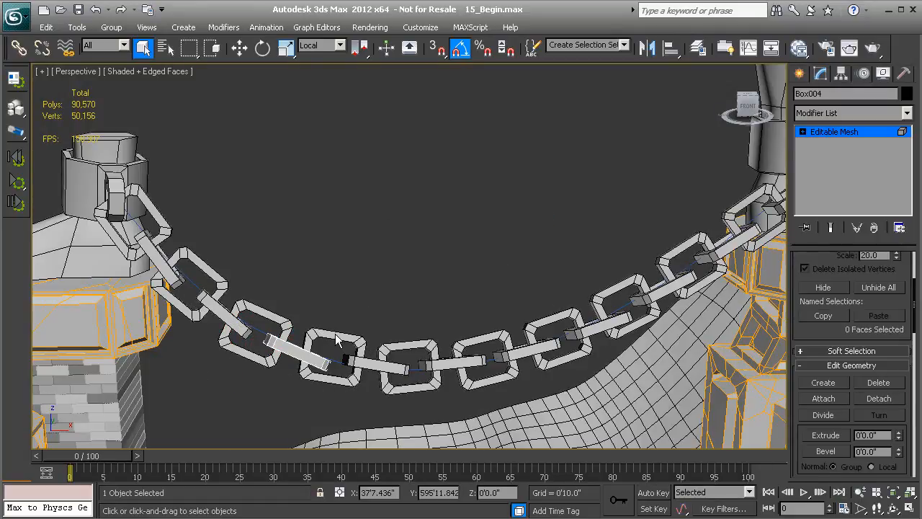
key("5")
- Split the Box005 link pair by detaching its face-on link element as a separate object
left_click(363, 350)
middle_click_drag(366, 352, 332, 304)
scroll(332, 304, "up", 2)
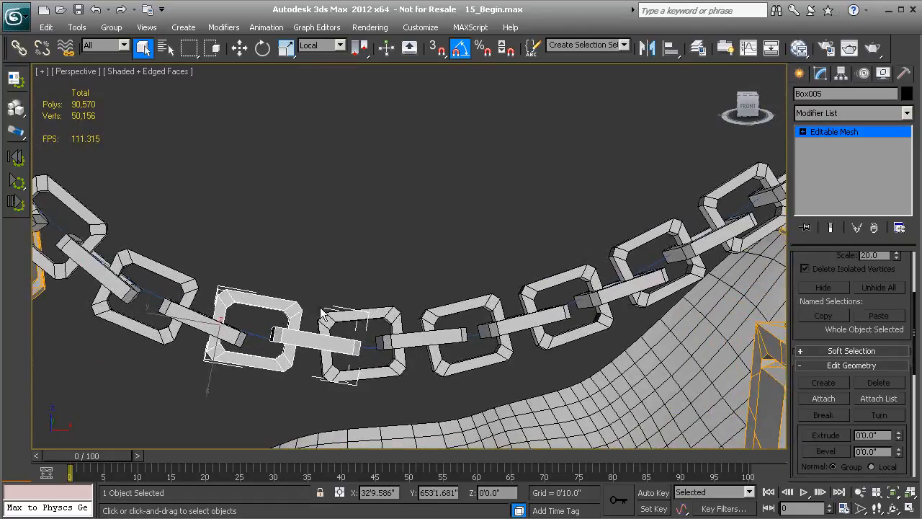
middle_click_drag(448, 319, 474, 348)
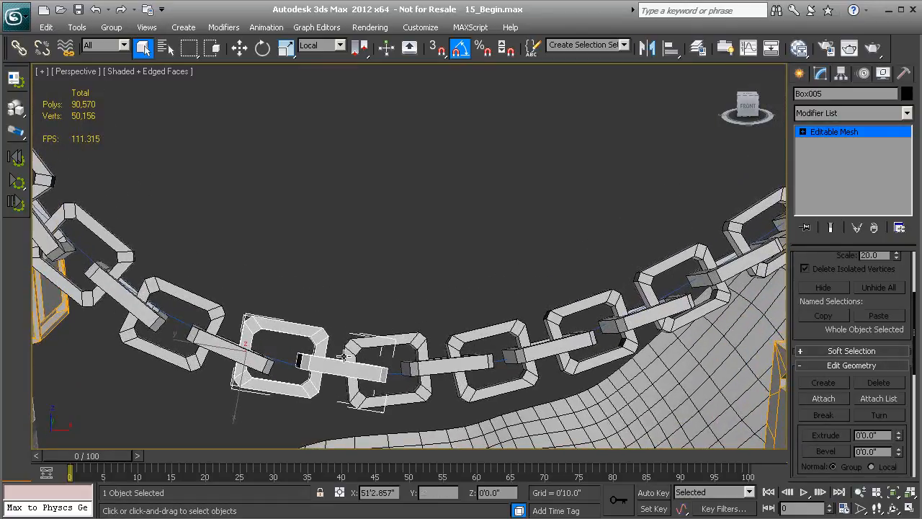
key("5")
left_click(324, 337)
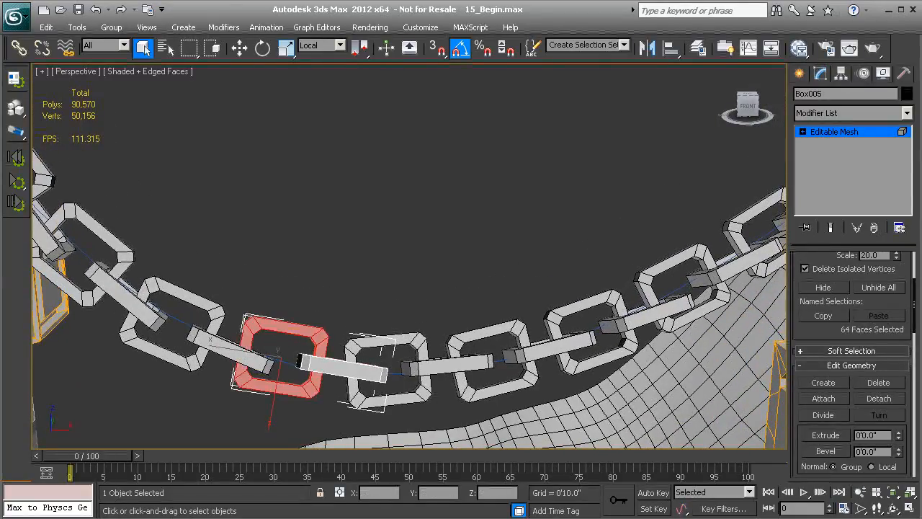
left_click(879, 398)
left_click(506, 273)
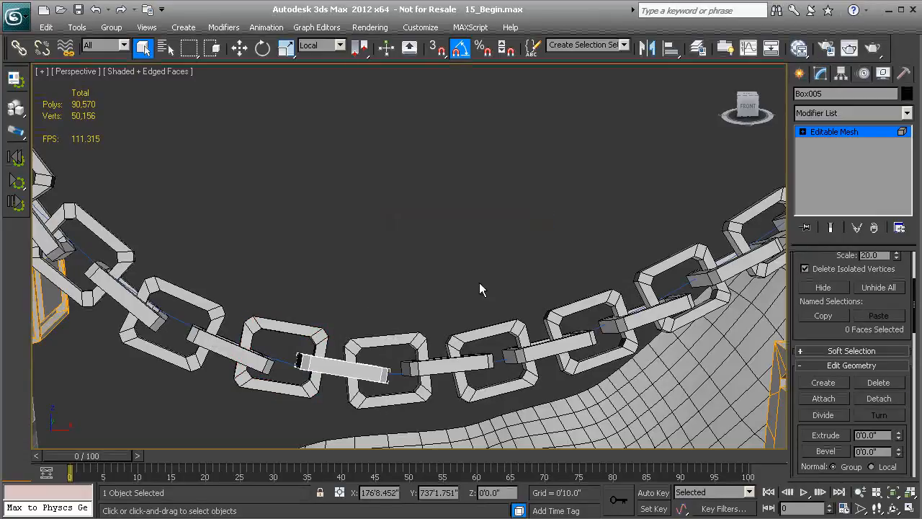
key("5")
- Detach the face-on link element of Box006, at the lowest part of the chain, as a separate object
left_click(380, 341)
key("5")
left_click(393, 342)
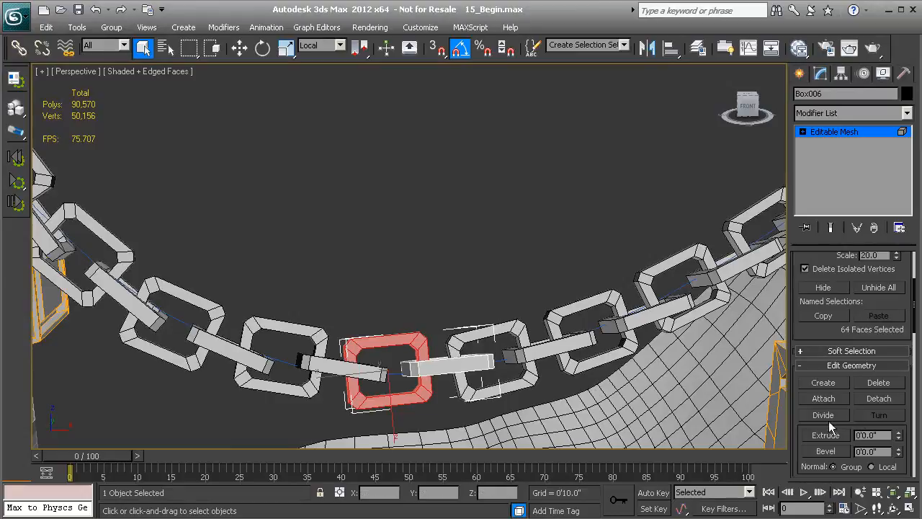
left_click(891, 399)
left_click(506, 274)
key("5")
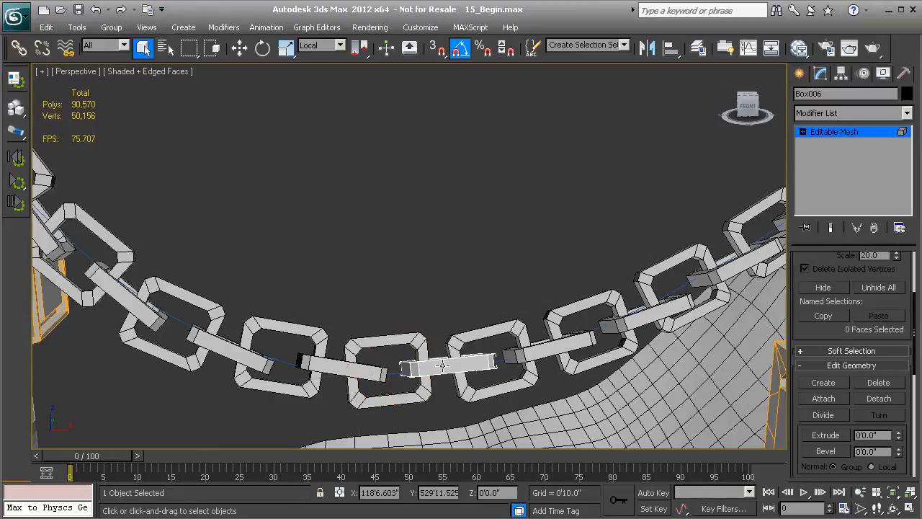
- Detach one of the two link elements of Box007, just past the chain's lowest part, as a separate object
left_click(484, 341)
key("5")
left_click(487, 342)
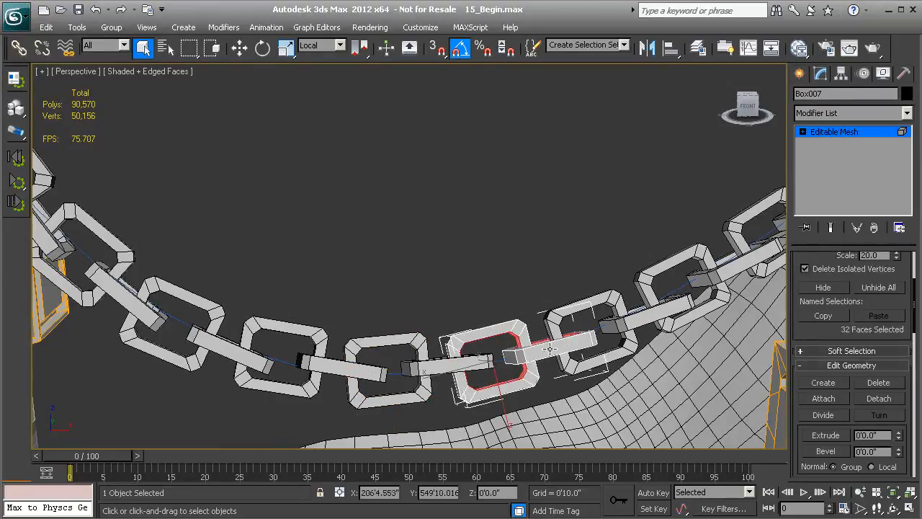
left_click(879, 398)
left_click(506, 274)
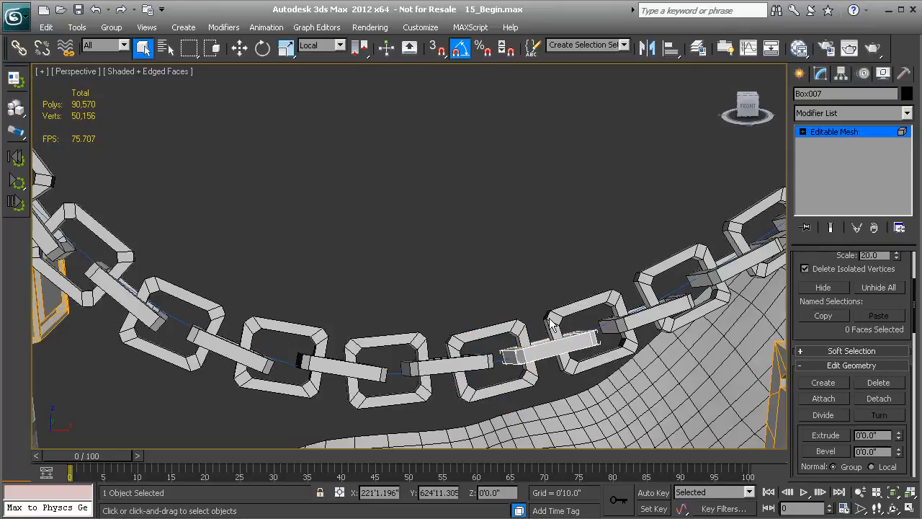
- Detach the face-on link element of Box008, on the rising side of the chain, as a separate object
middle_click_drag(559, 316, 520, 334)
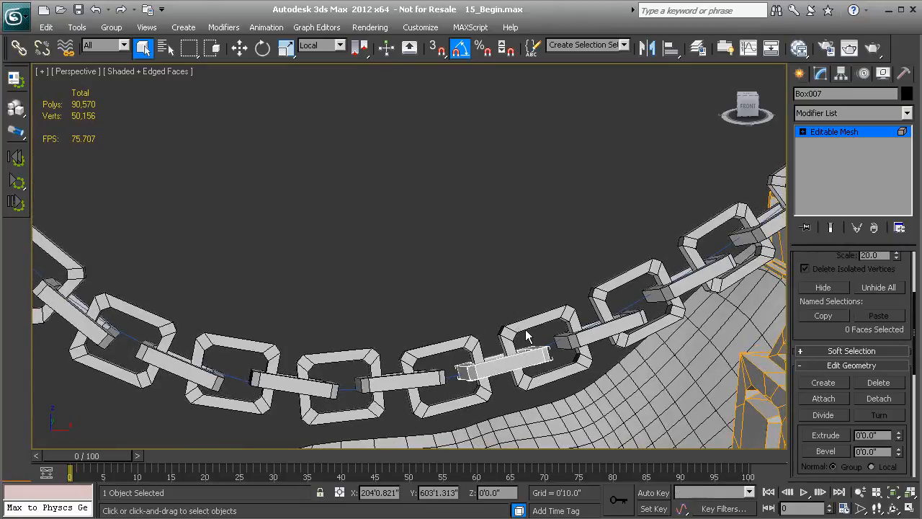
left_click(541, 332)
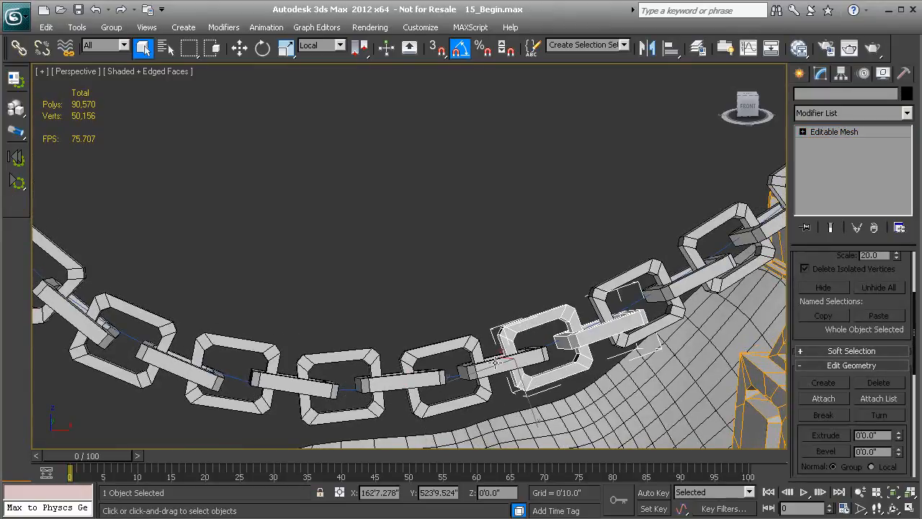
key("5")
left_click(546, 311)
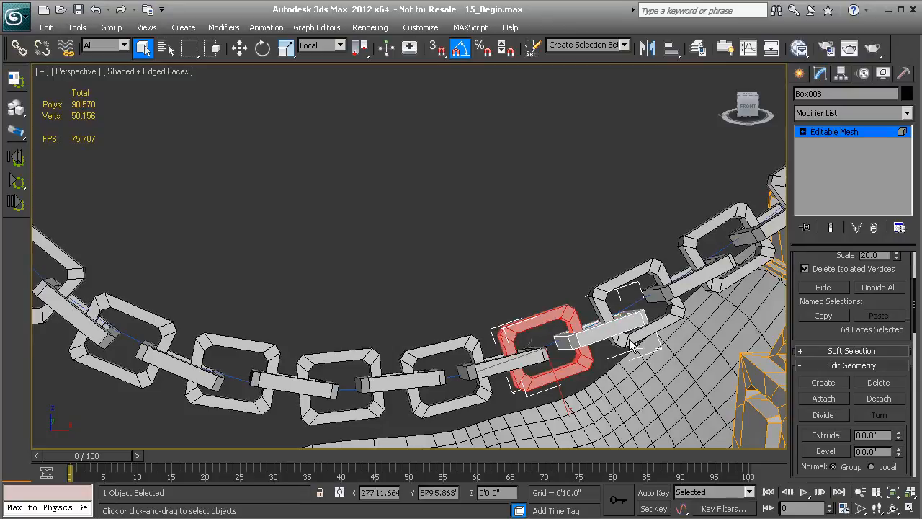
left_click(880, 398)
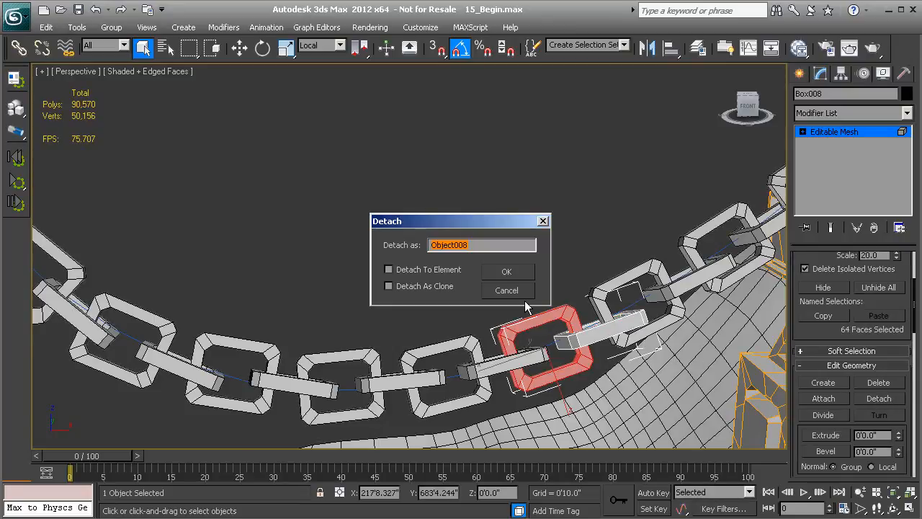
left_click(507, 272)
middle_click_drag(508, 298, 482, 340, "alt")
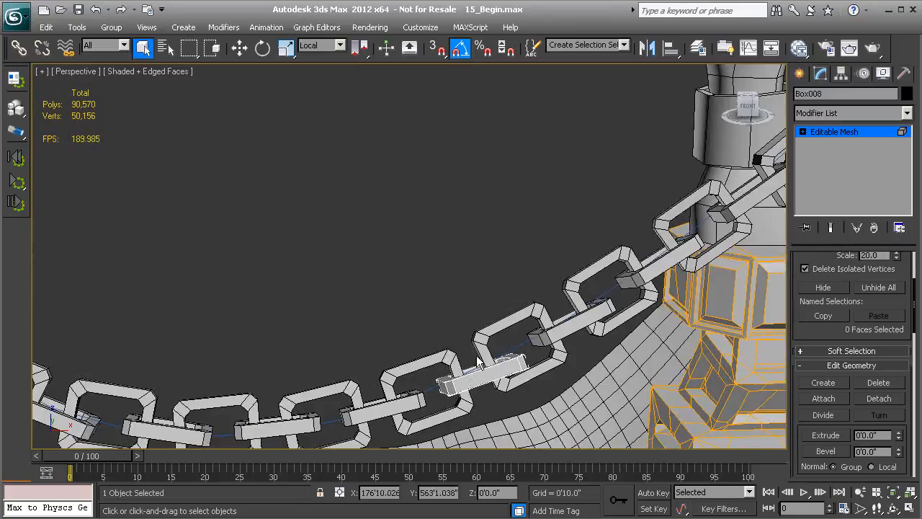
key("5")
- Separate the Box009 link pair by detaching its face-on link element as its own object
left_click(482, 342)
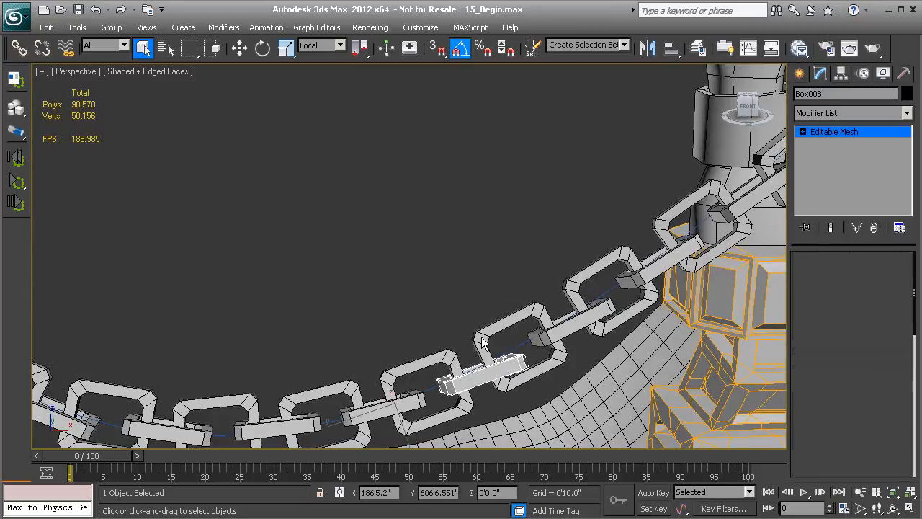
key("5")
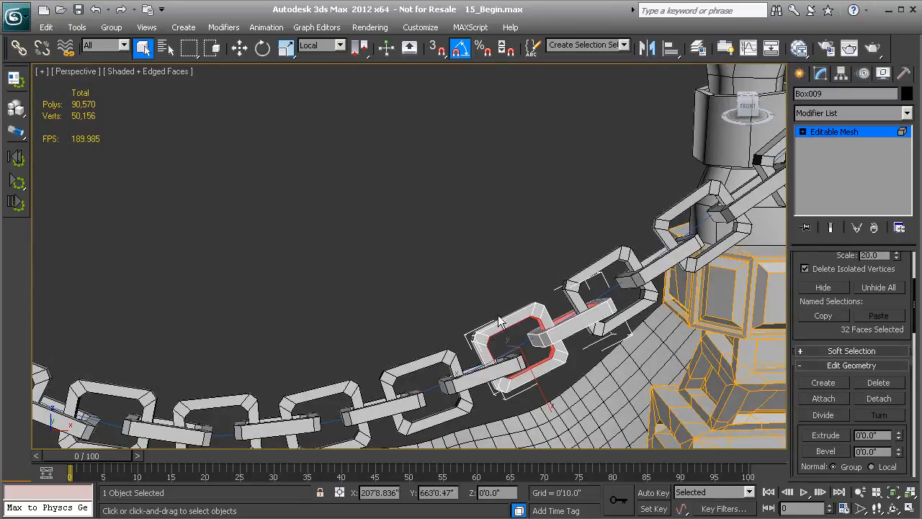
left_click(540, 330)
left_click(879, 400)
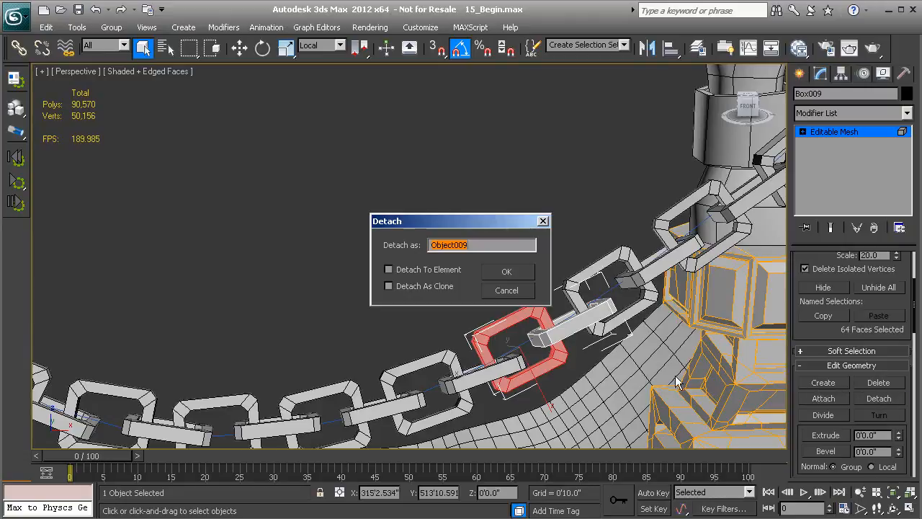
left_click(508, 271)
key("5")
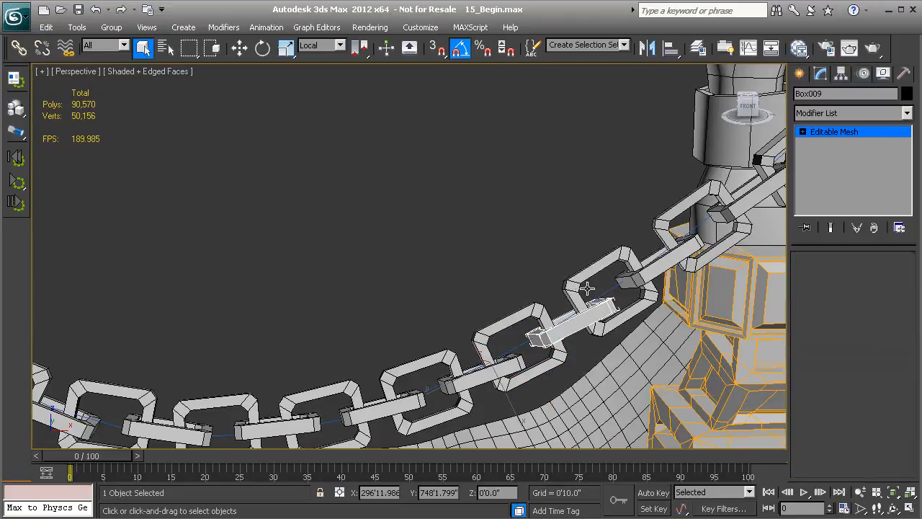
- Detach the face-on link element of Box010, the next pair up towards the right-hand post, as a separate object
left_click(587, 289)
middle_click_drag(592, 289, 524, 343)
key("5")
left_click(573, 347)
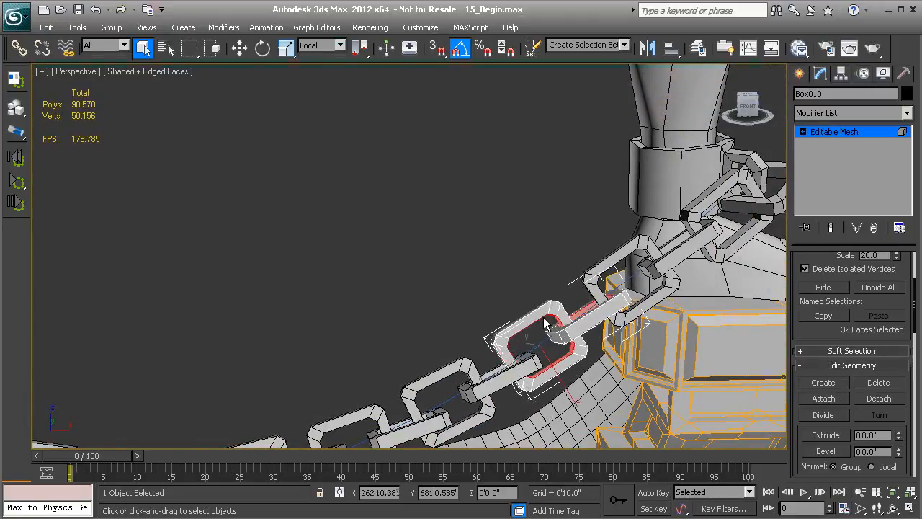
left_click(874, 398)
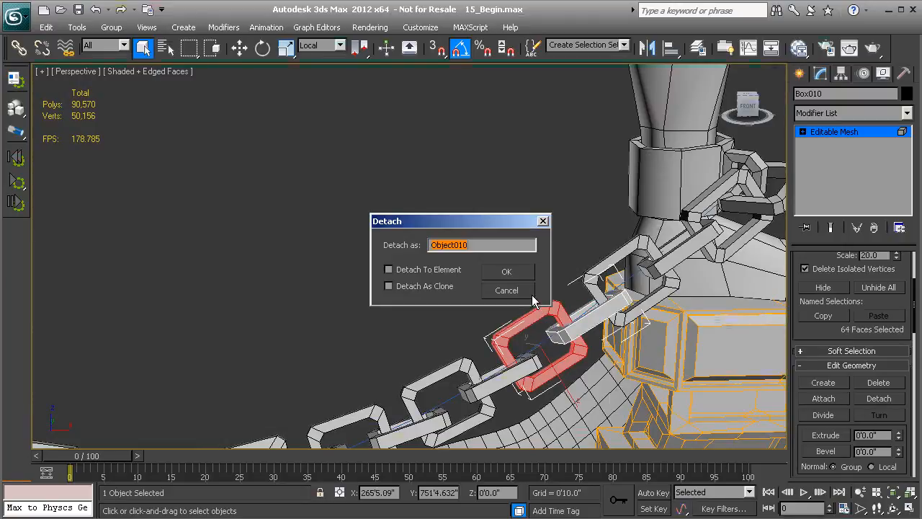
left_click(506, 269)
key("5")
- Detach the edge-on link element of Box011, beside the right-hand post, as a separate object
left_click(594, 275)
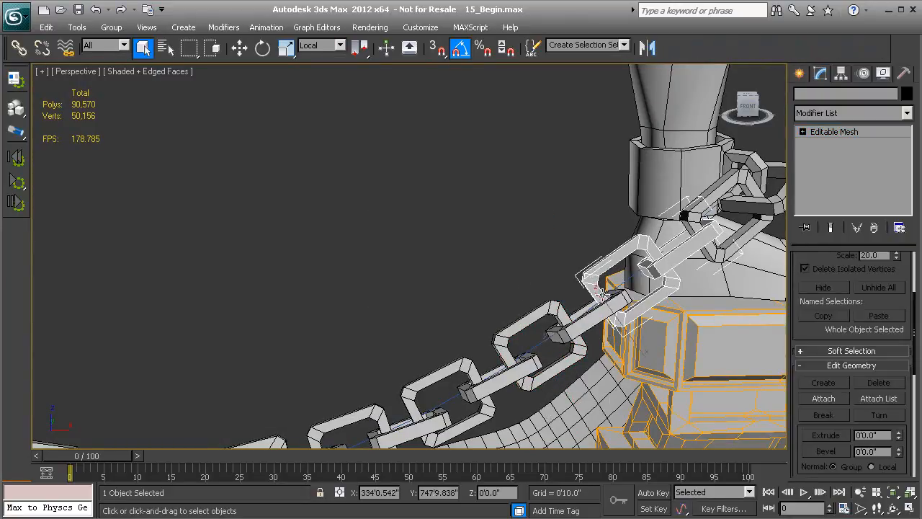
key("5")
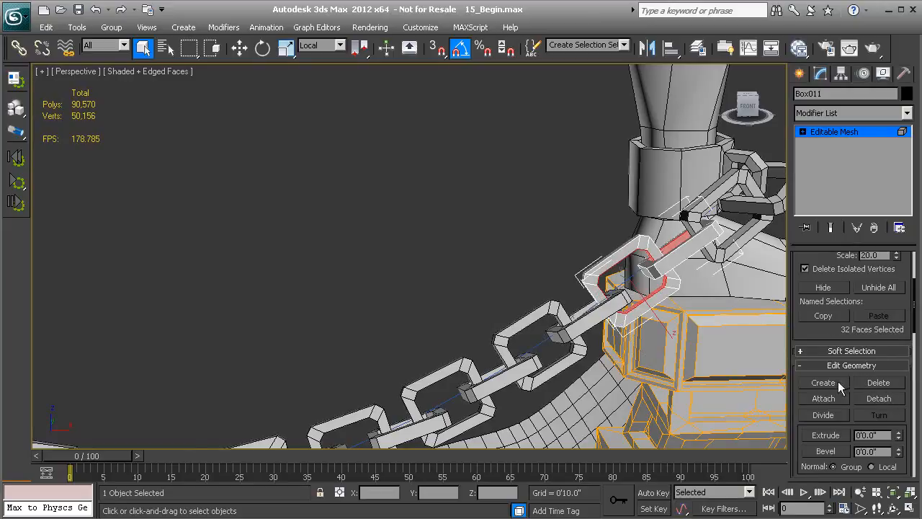
left_click(666, 261, "ctrl")
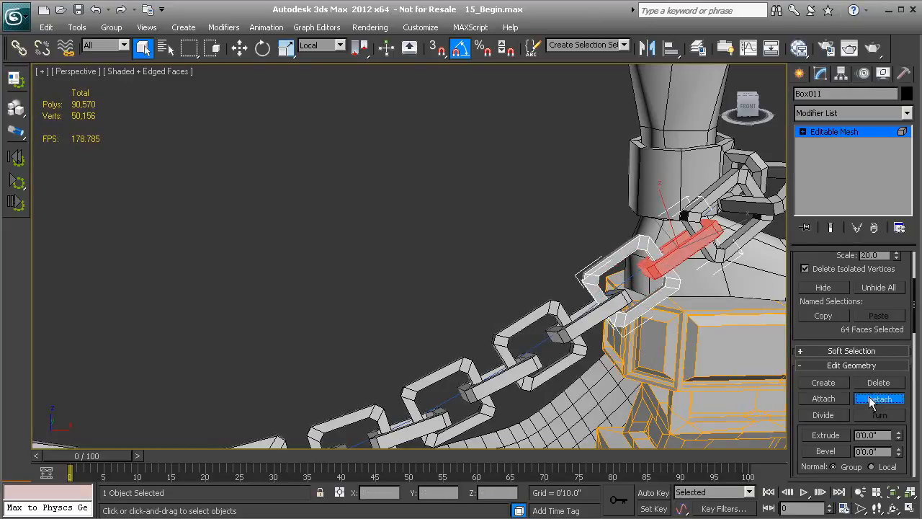
left_click(878, 398)
left_click(513, 275)
middle_click_drag(695, 233, 644, 249)
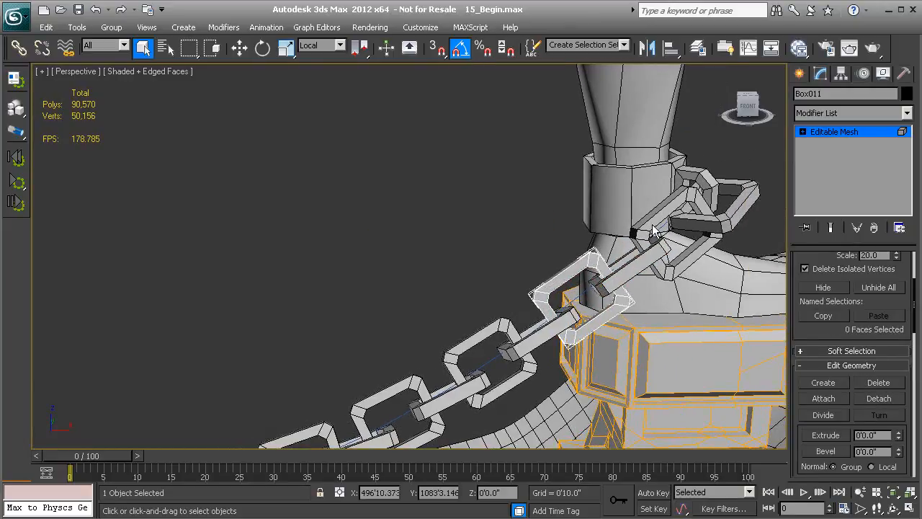
key("5")
- Select the five chain links nearest the right-hand post, adding them to the selection one by one
left_click(658, 219)
left_click(705, 224)
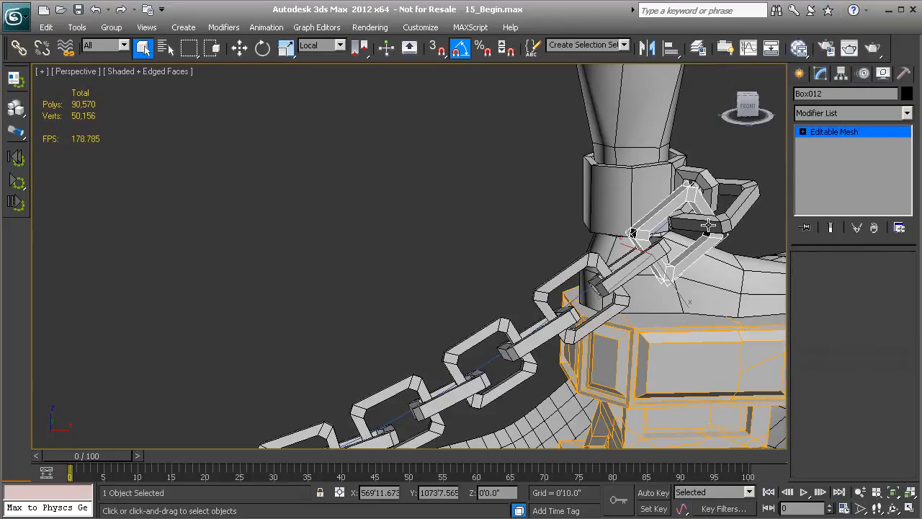
middle_click_drag(571, 302, 603, 285)
scroll(627, 262, "down", 2)
scroll(603, 285, "up", 1)
left_click(632, 227, "ctrl")
left_click(634, 253, "ctrl")
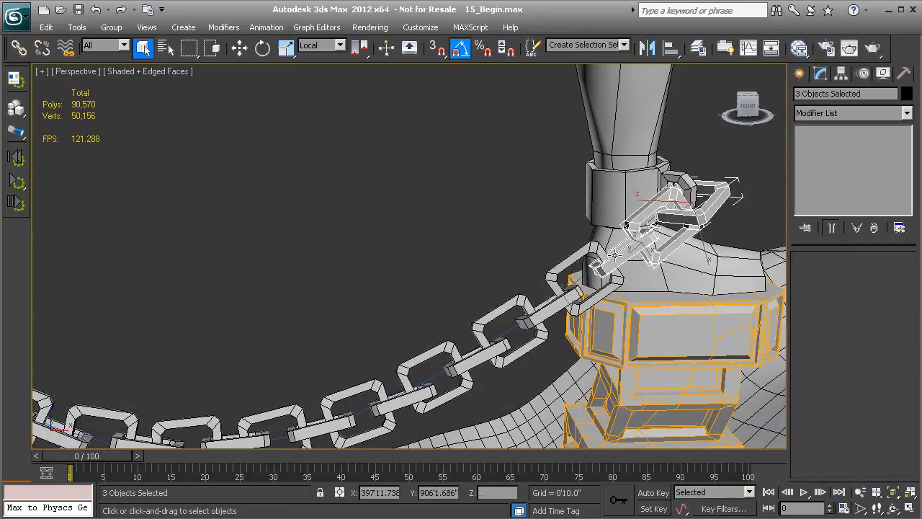
left_click(576, 261, "ctrl")
middle_click_drag(543, 276, 554, 268)
left_click(551, 294, "ctrl")
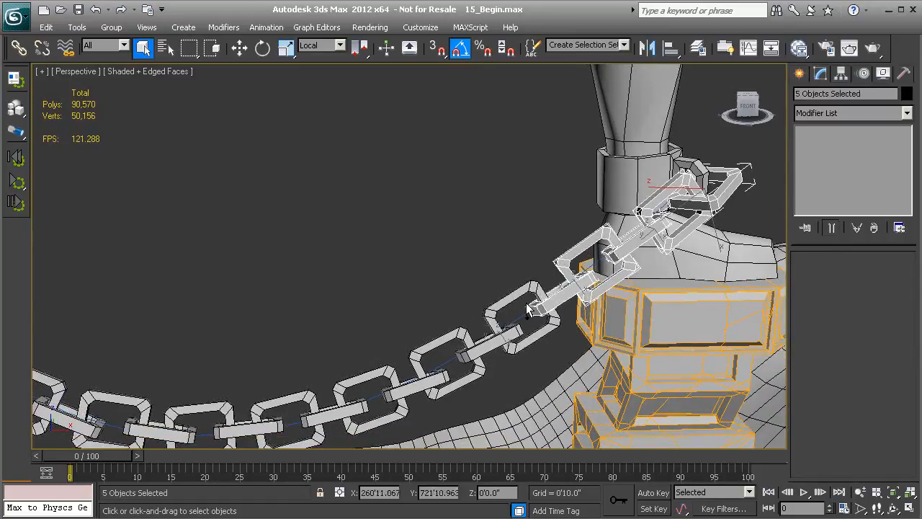
- Add the links along the sagging middle of the chain to the selection with a rectangular region
middle_click_drag(441, 319, 481, 247)
scroll(481, 247, "down", 4)
left_click_drag(206, 222, 331, 322)
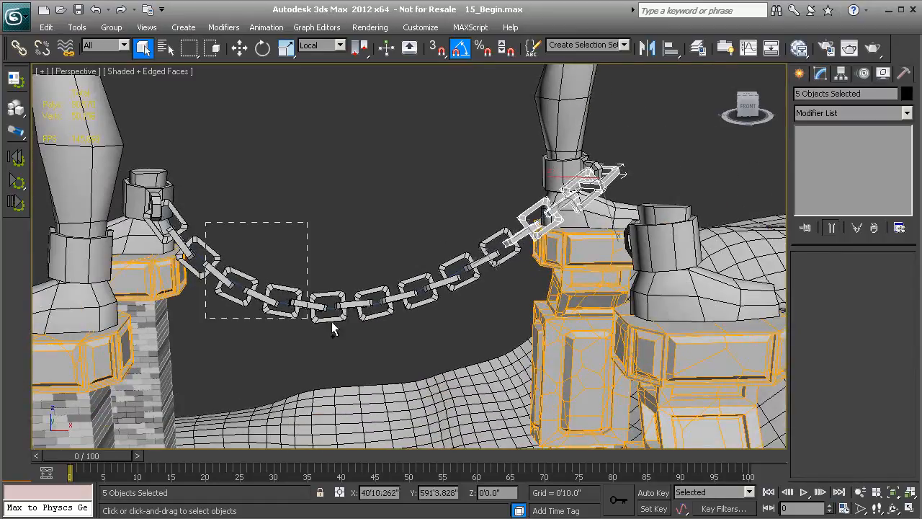
left_click_drag(507, 323, 512, 328, "ctrl")
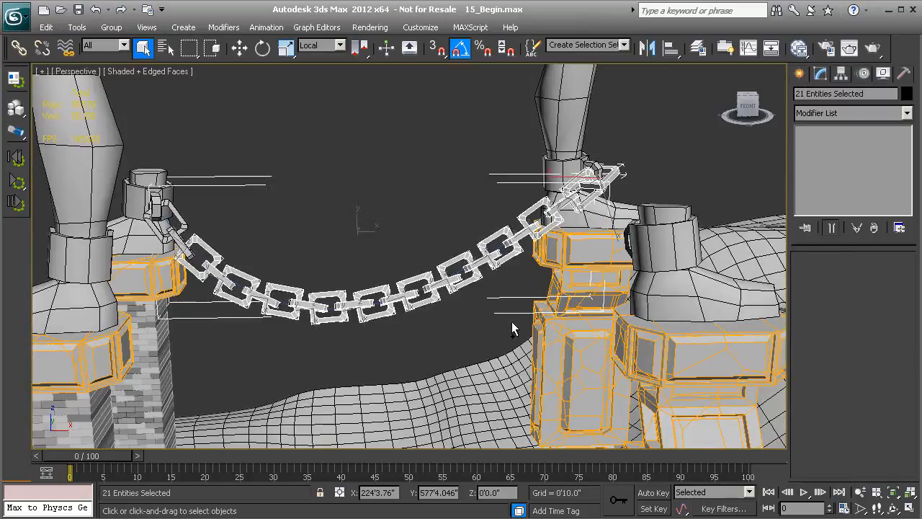
- Complete the chain selection with the missing links at the left-hand post, leaving out the guide spline, so only the 22 links are selected
scroll(350, 306, "up", 3)
left_click(213, 210, "ctrl")
scroll(232, 245, "up", 2)
middle_click_drag(233, 245, 351, 249)
scroll(352, 250, "up", 1)
left_click(288, 242, "alt")
middle_click_drag(621, 266, 419, 297)
scroll(433, 302, "down", 1)
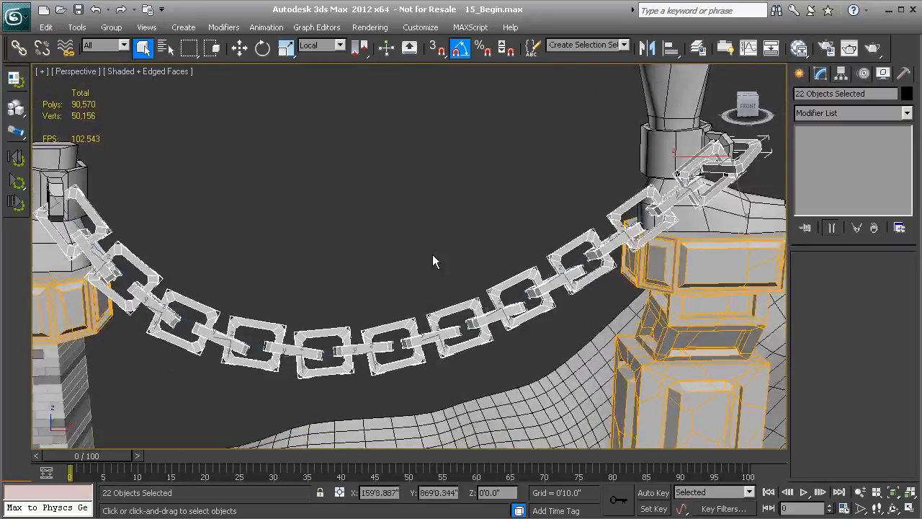
- Save the selected links as a named selection set called Chain_Links and clear the selection
middle_click_drag(448, 253, 467, 288)
left_click(594, 45)
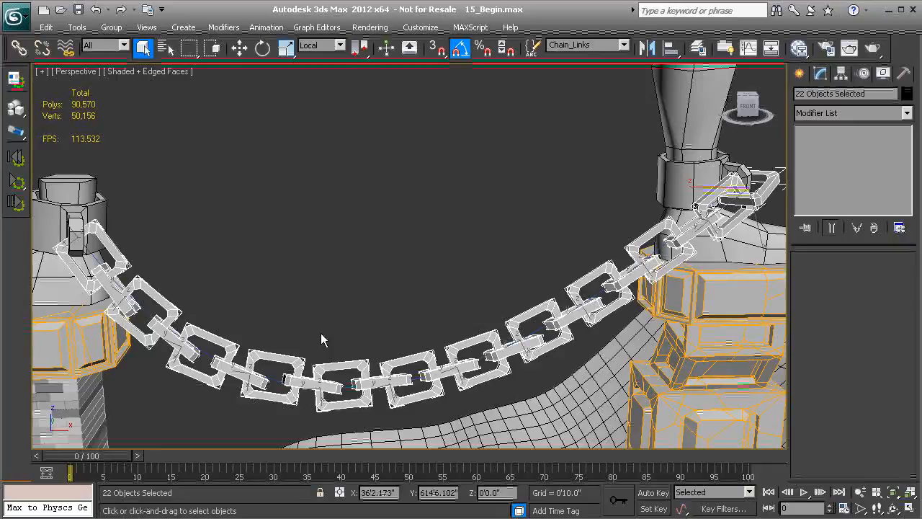
left_click(274, 383)
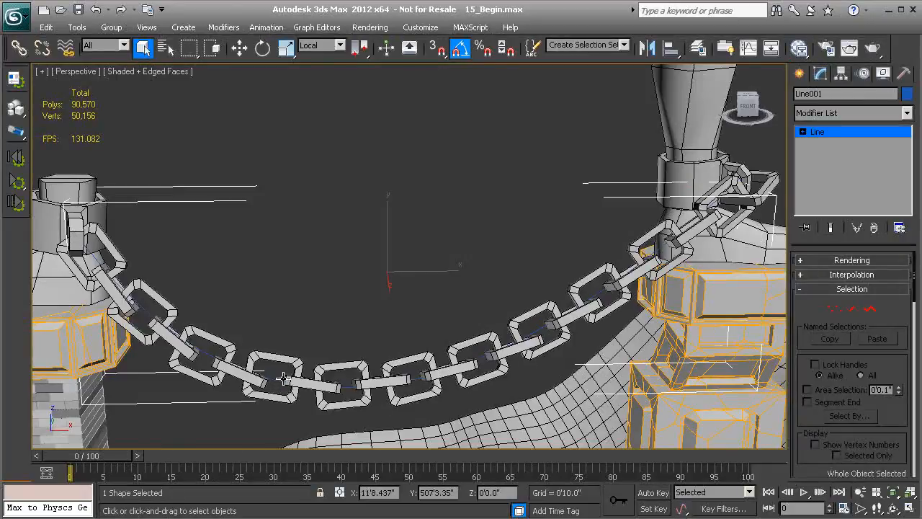
left_click(175, 279)
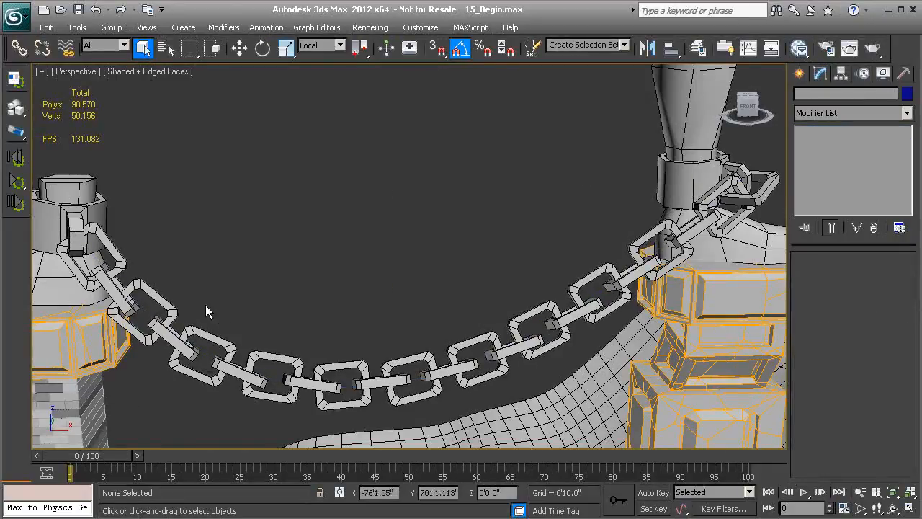
- Reselect all the links through the Chain_Links selection set and turn them into dynamic MassFX rigid bodies
scroll(437, 299, "down", 2)
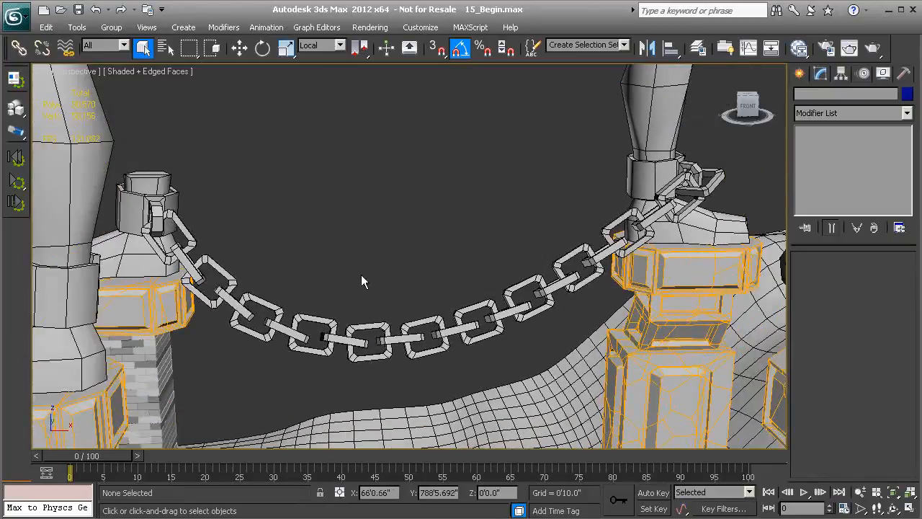
scroll(358, 275, "down", 1)
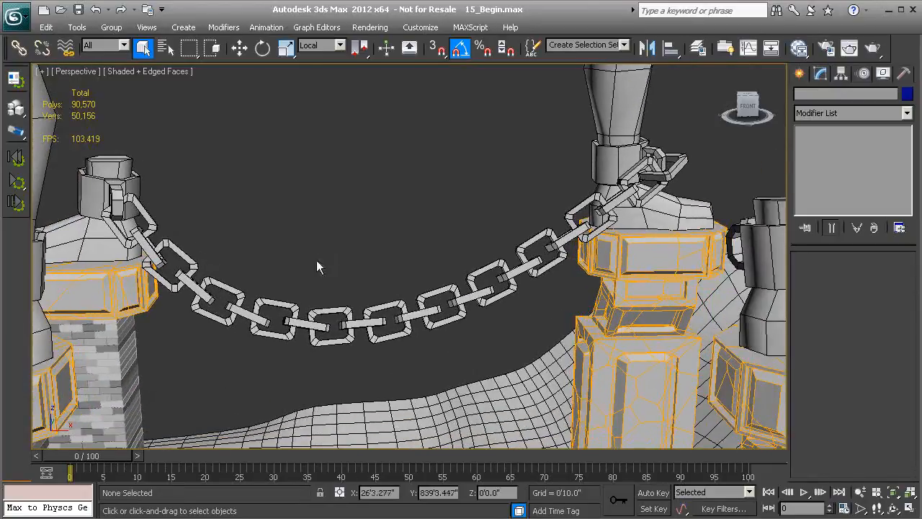
left_click(611, 44)
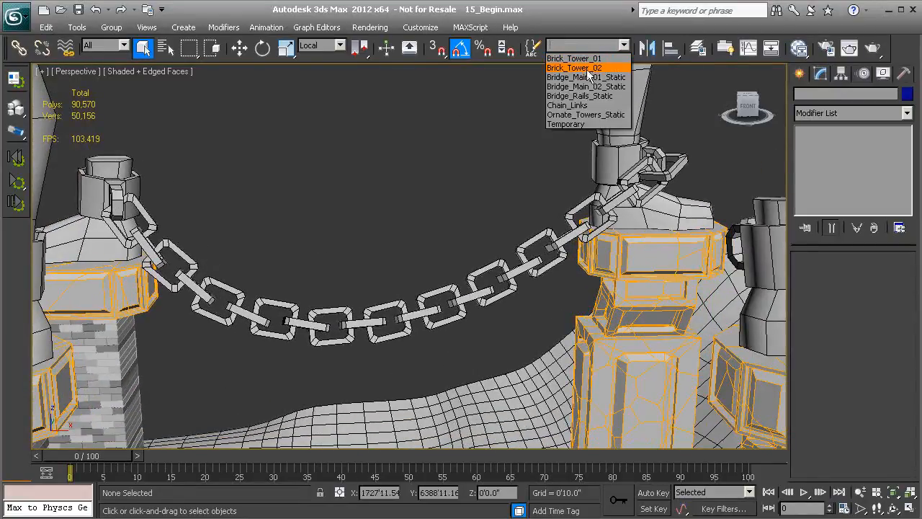
left_click(576, 106)
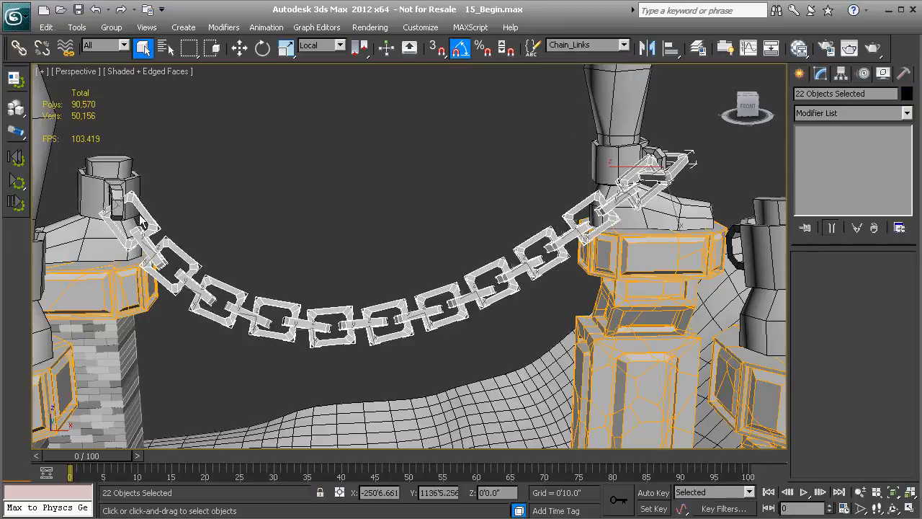
left_click(17, 109)
middle_click_drag(175, 253, 229, 271, "alt")
- Assign the Steel physical material preset to the selected chain links in the MassFX rigid body settings
left_click(9, 85)
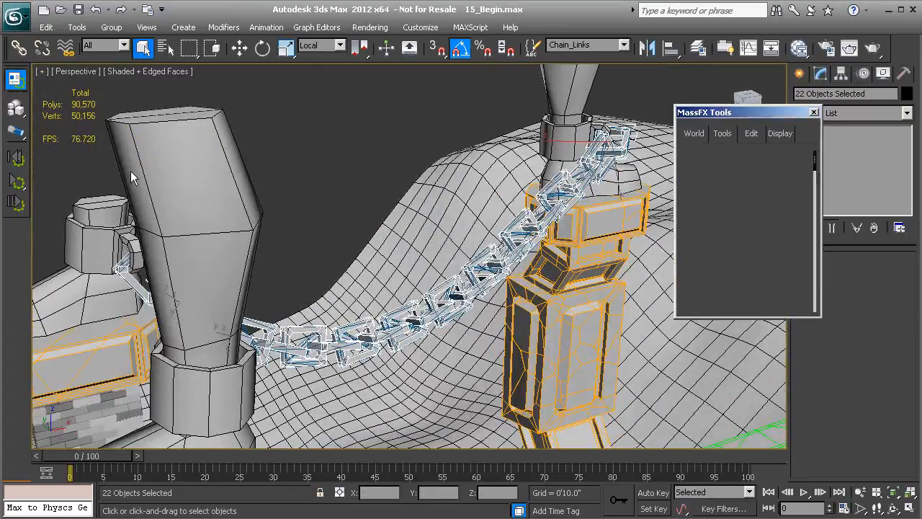
left_click(753, 133)
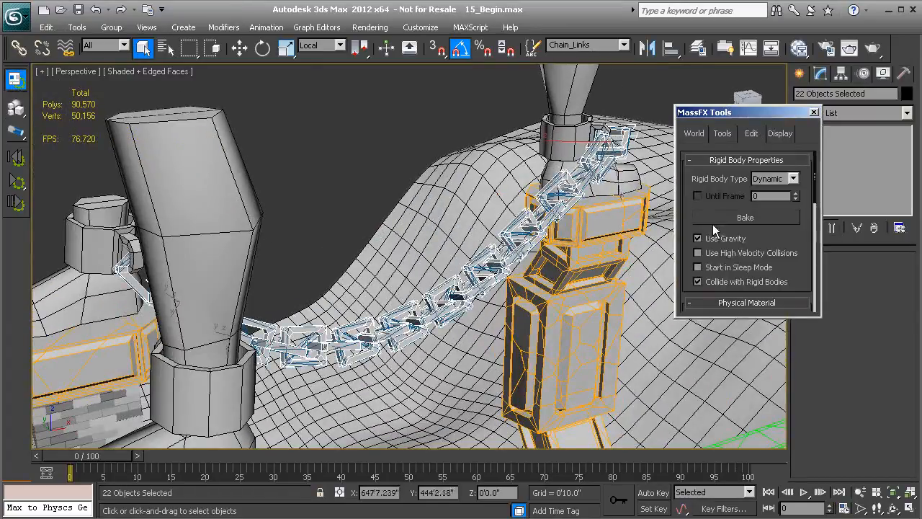
left_click_drag(760, 238, 759, 217)
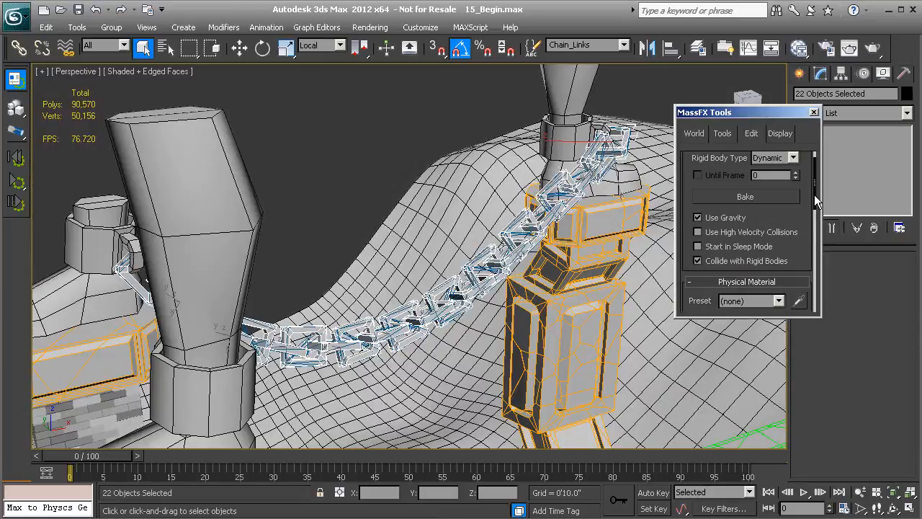
left_click_drag(814, 194, 817, 225)
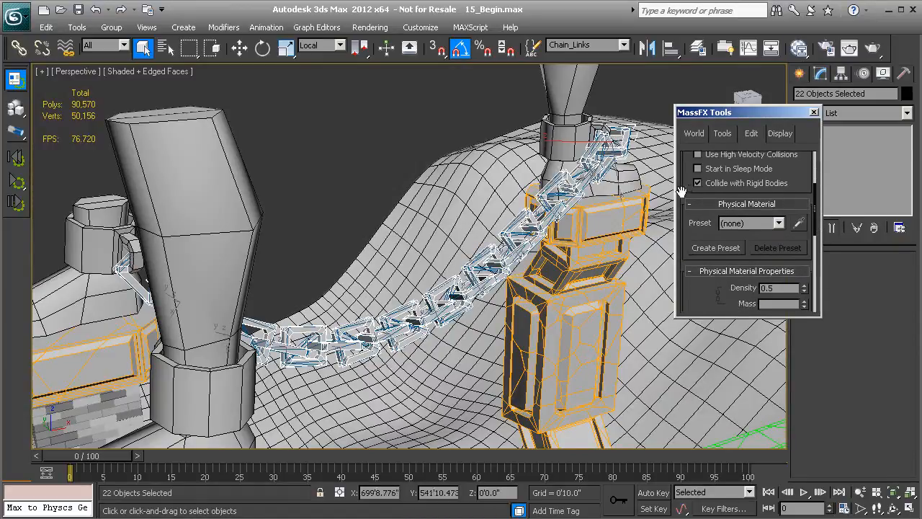
left_click(778, 223)
left_click(737, 294)
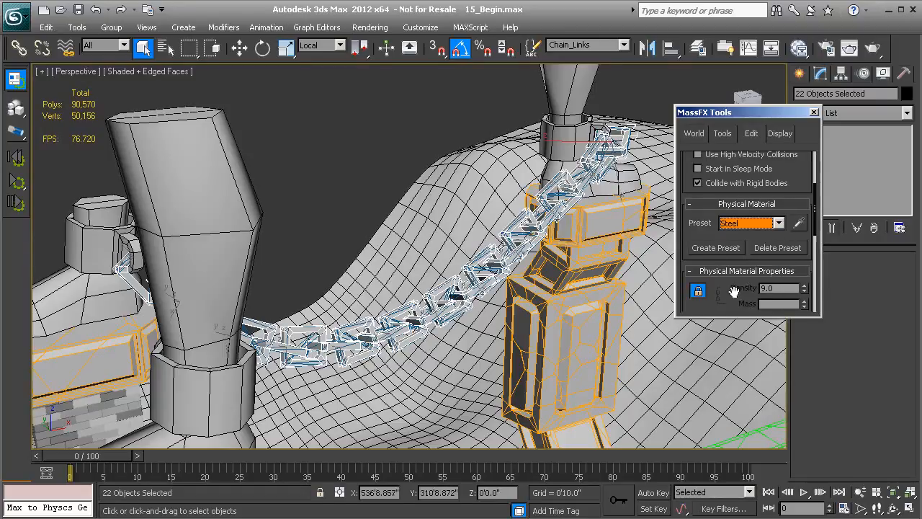
- Set the physical mesh type of the selected chain links to Composite
left_click_drag(813, 197, 772, 245)
left_click(801, 217)
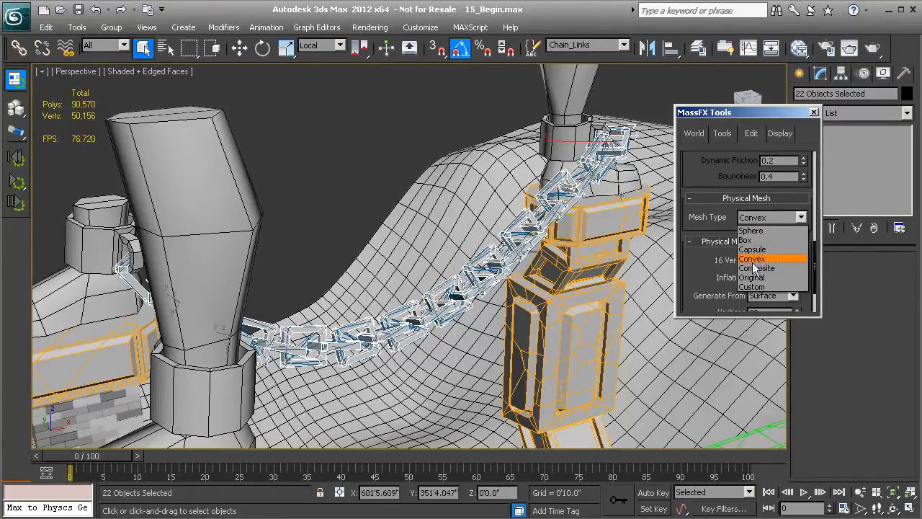
left_click(756, 271)
scroll(562, 235, "up", 5)
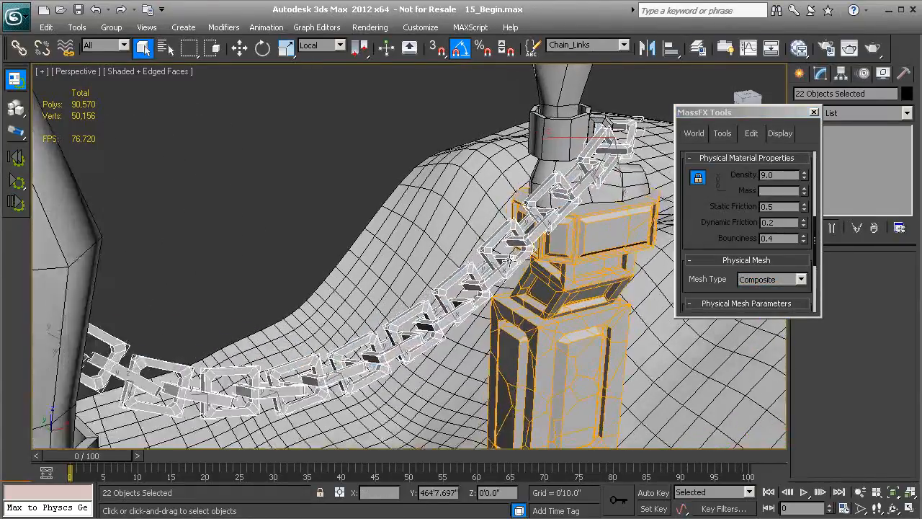
middle_click_drag(485, 267, 460, 270)
scroll(497, 270, "up", 2)
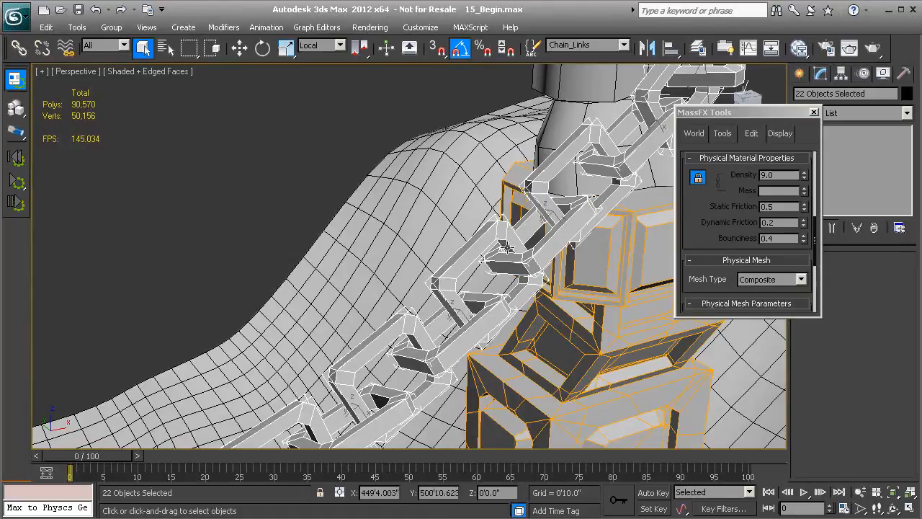
- Generate the composite physical meshes for all the chain links and close the MassFX Tools window
left_click_drag(706, 244, 707, 219)
scroll(706, 219, "down", 2)
scroll(698, 278, "down", 2)
left_click_drag(783, 277, 782, 228)
scroll(701, 277, "down", 2)
left_click(748, 281)
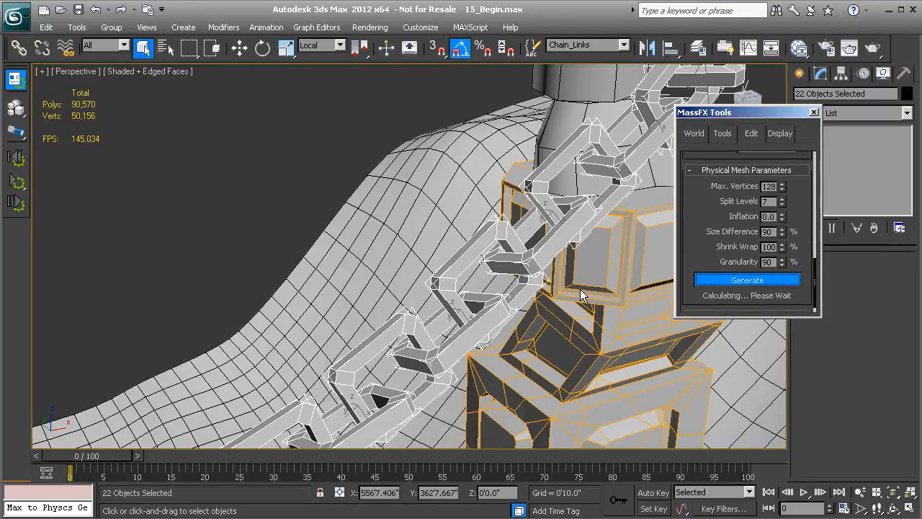
middle_click_drag(555, 219, 620, 162, "alt")
middle_click_drag(472, 301, 490, 286, "alt")
left_click(814, 113)
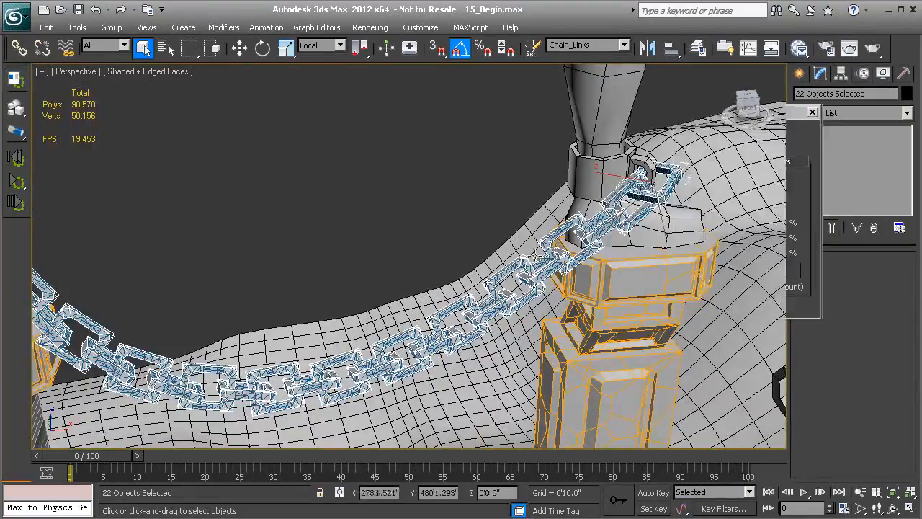
middle_click_drag(414, 328, 706, 184, "alt")
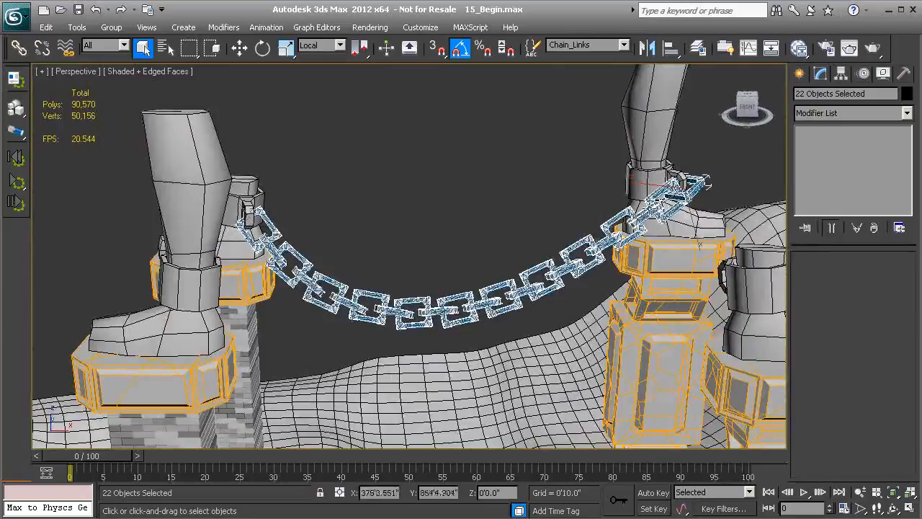
- Select the six supporting pieces at both chain ends: the statue feet, the right-hand leg and the tower-cap pieces beneath
middle_click_drag(476, 254, 442, 219)
left_click(398, 188)
middle_click_drag(377, 210, 408, 255, "alt")
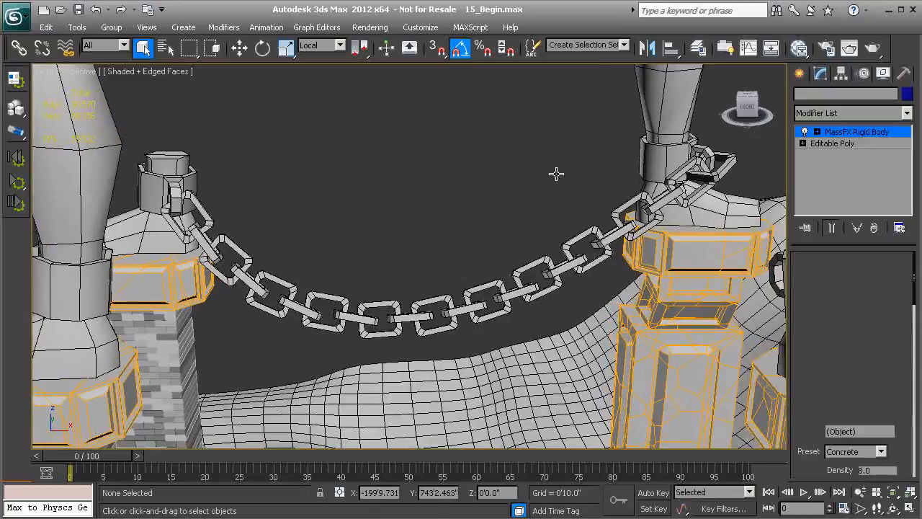
left_click(150, 233)
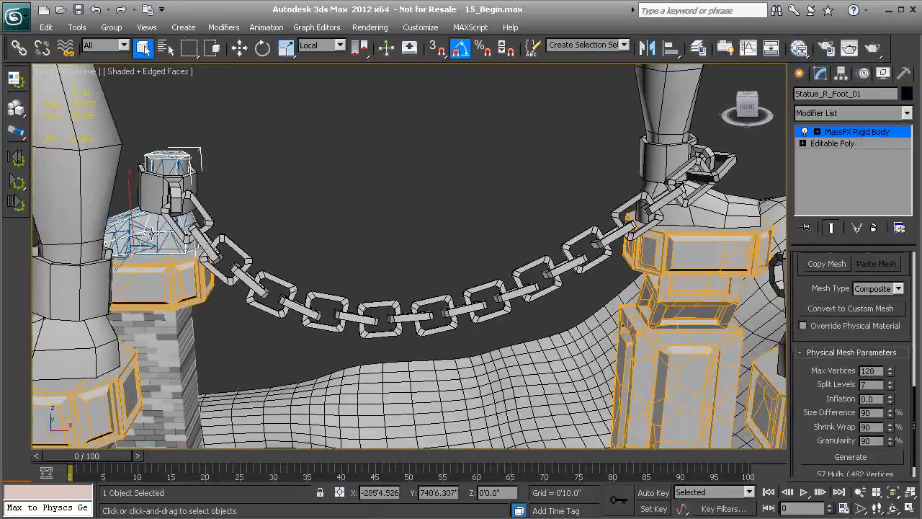
left_click(672, 125, "ctrl")
left_click(656, 253, "ctrl")
middle_click_drag(656, 252, 287, 235, "alt")
left_click(263, 235, "ctrl")
left_click(270, 237, "ctrl")
left_click(315, 247, "ctrl")
middle_click_drag(386, 247, 236, 264, "alt")
left_click(284, 257, "ctrl")
left_click(261, 268, "ctrl")
scroll(237, 264, "down", 2)
middle_click_drag(341, 254, 285, 271)
middle_click_drag(422, 247, 379, 274)
- Save the selected supporting pieces as a named selection set called Temp_Static
left_click(581, 45)
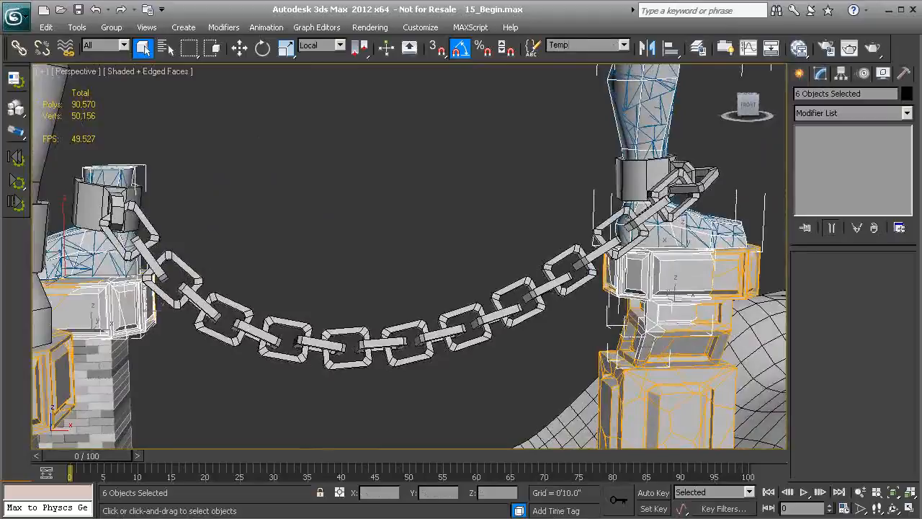
key("Return")
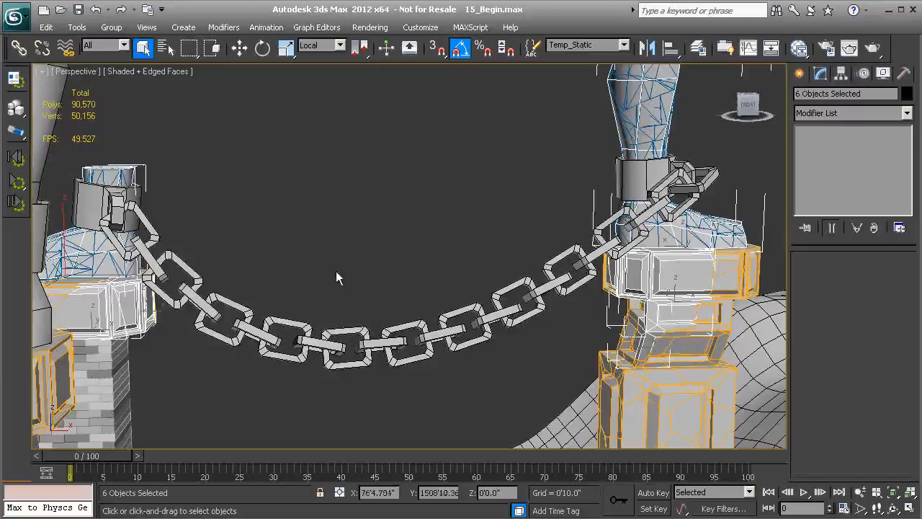
- Set the rigid body type of the Temp_Static pieces to Static in MassFX Tools
middle_click_drag(333, 272, 364, 278, "alt")
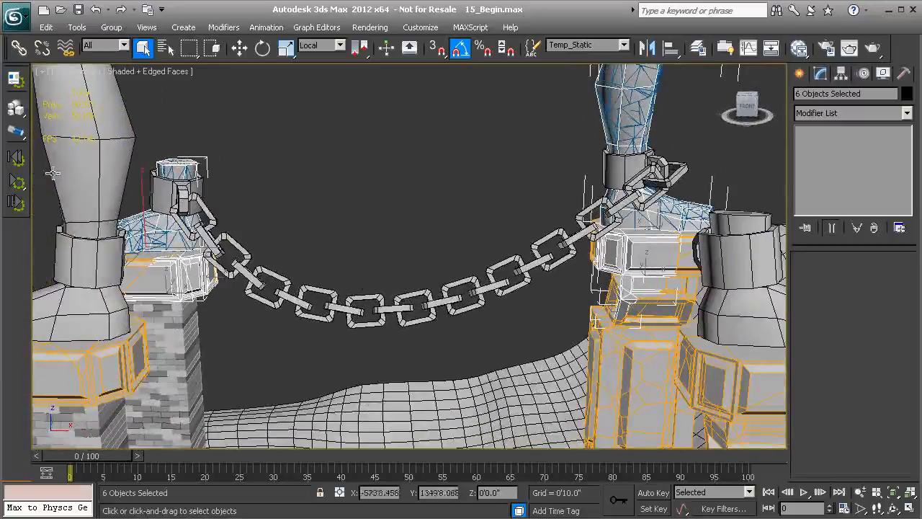
left_click(14, 77)
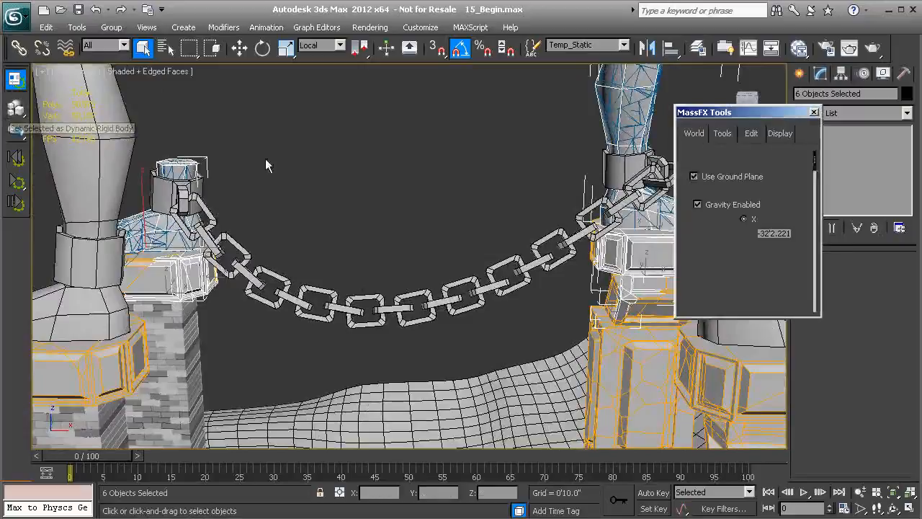
left_click(752, 133)
left_click(774, 179)
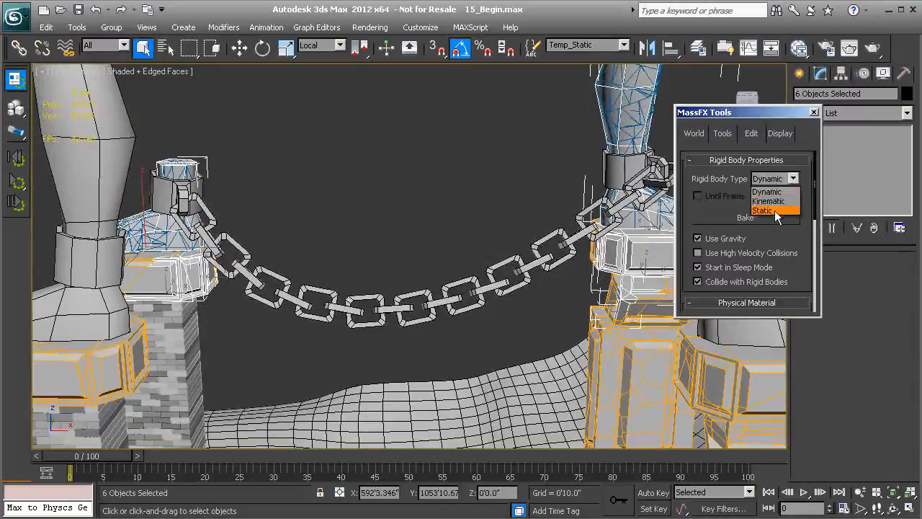
left_click(775, 206)
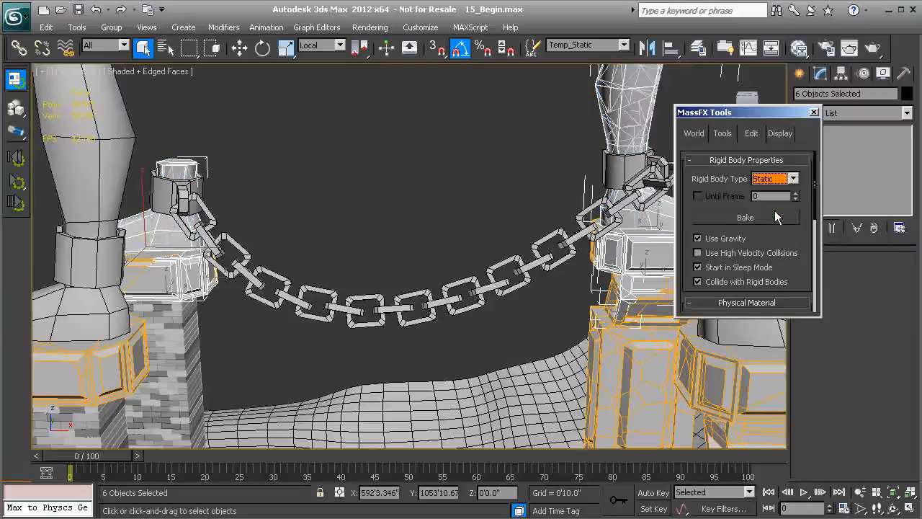
- Review the rigid body and physical material settings of the Temp_Static pieces, and clear the selection
left_click_drag(755, 242, 754, 195)
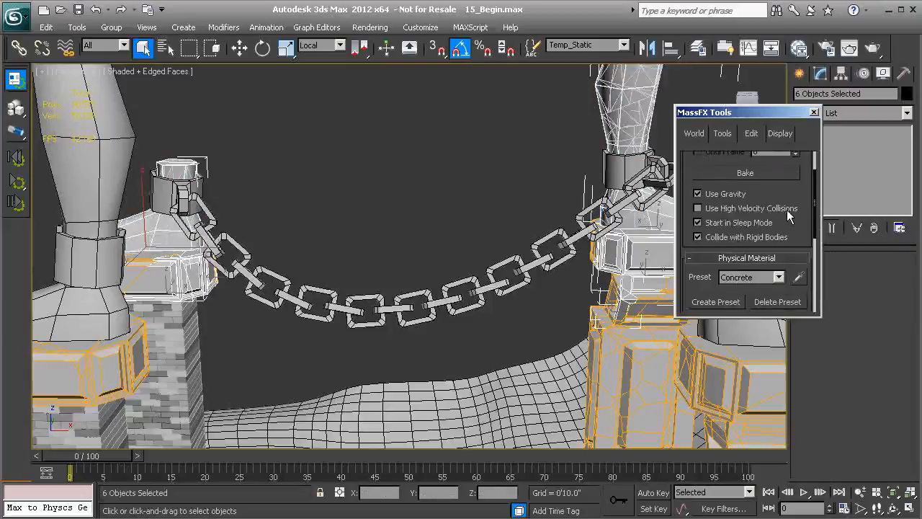
left_click_drag(814, 189, 815, 274)
middle_click_drag(472, 200, 342, 183, "alt")
left_click(342, 183)
- Set the physical mesh type of the ornate tower-cap piece beneath the chain's right-hand end to Convex
scroll(435, 217, "up", 3)
left_click(513, 203)
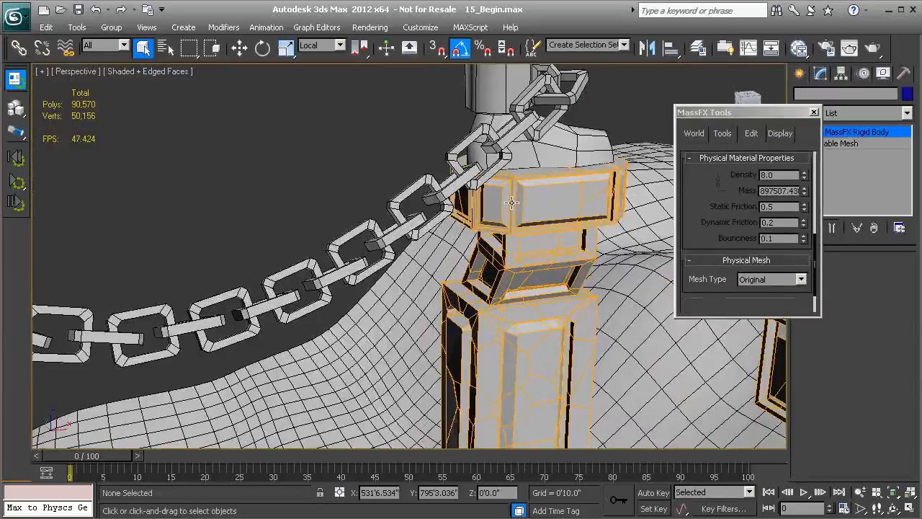
scroll(476, 216, "down", 2)
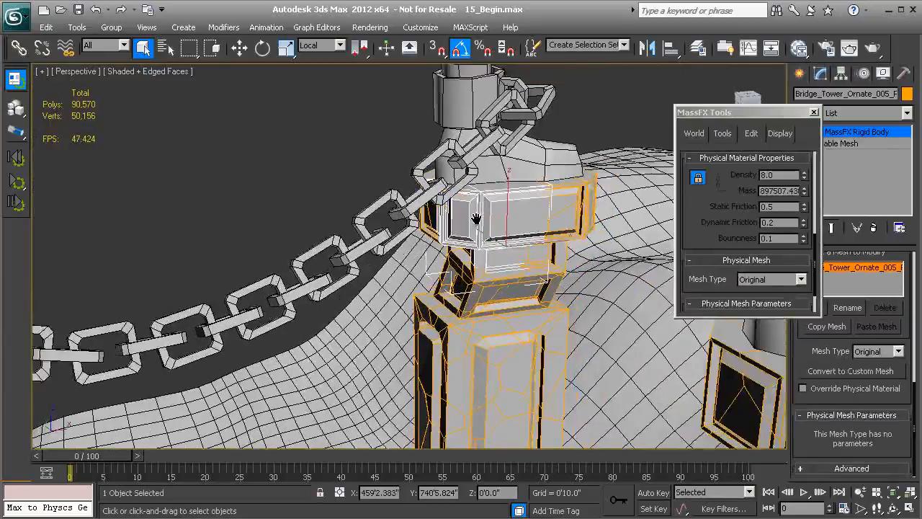
middle_click_drag(418, 225, 398, 239, "alt")
middle_click_drag(353, 261, 389, 281, "alt")
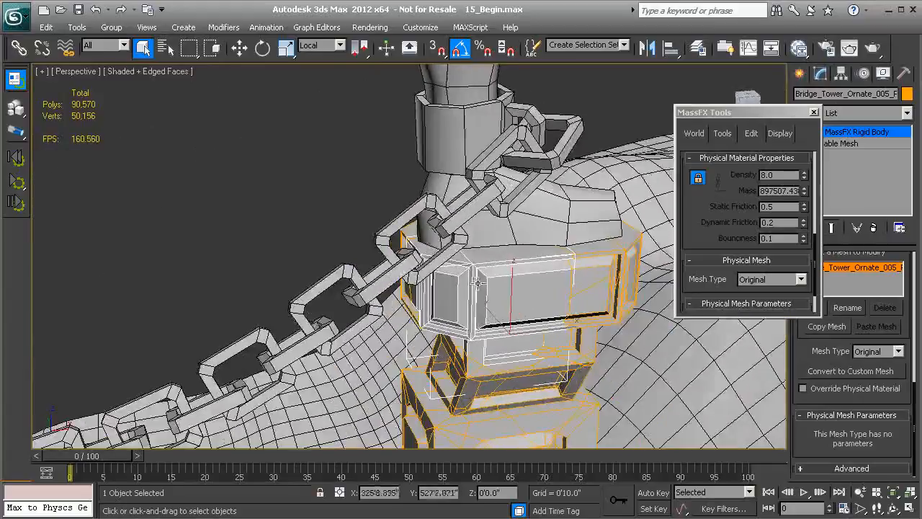
middle_click_drag(484, 261, 441, 214, "alt")
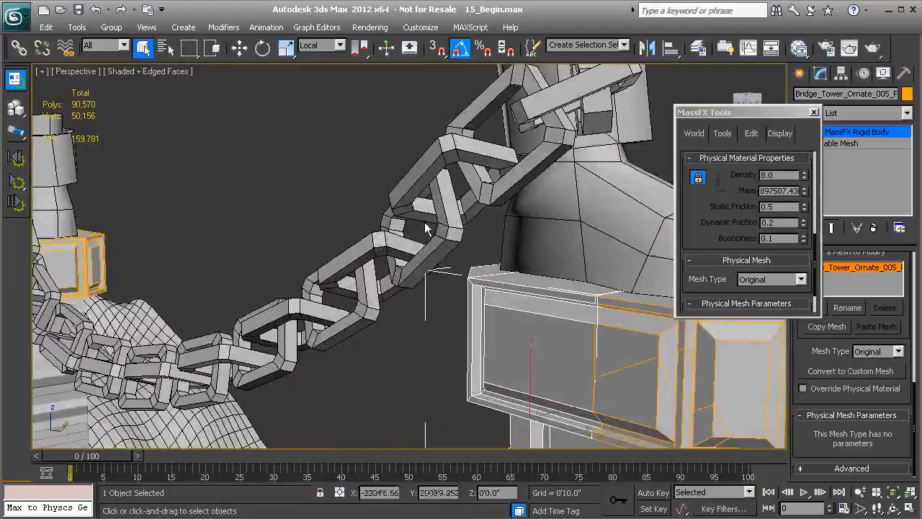
middle_click_drag(452, 200, 460, 224, "alt")
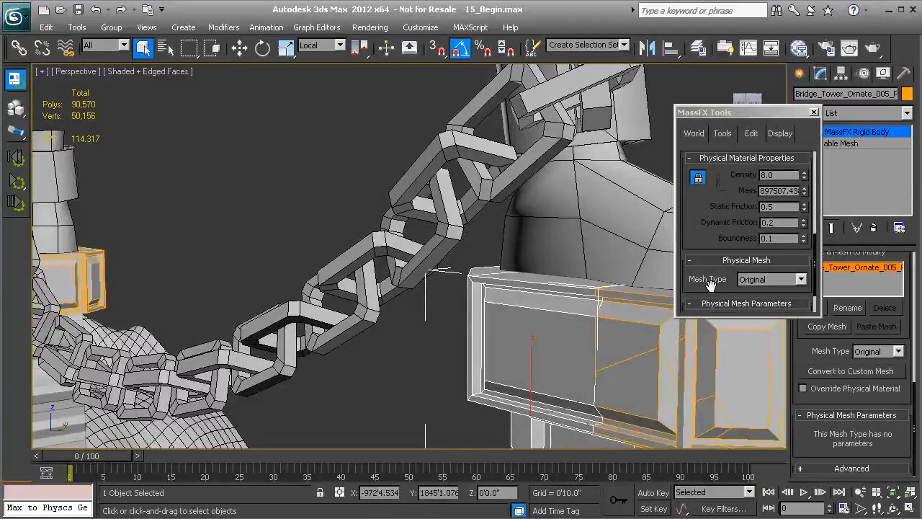
left_click(800, 283)
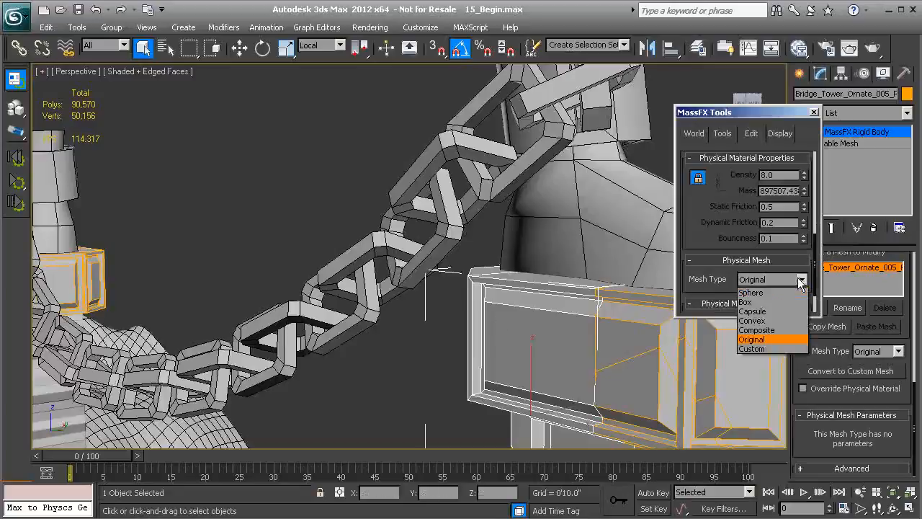
left_click(752, 320)
- Examine how the convex hull wraps the tower-cap piece from several angles and review the available mesh types
middle_click_drag(543, 326, 499, 354)
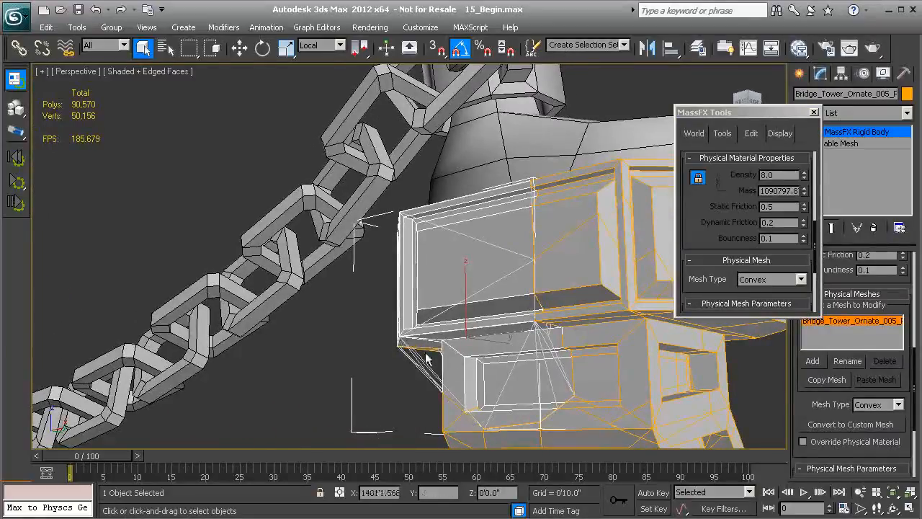
middle_click_drag(445, 379, 405, 366, "alt")
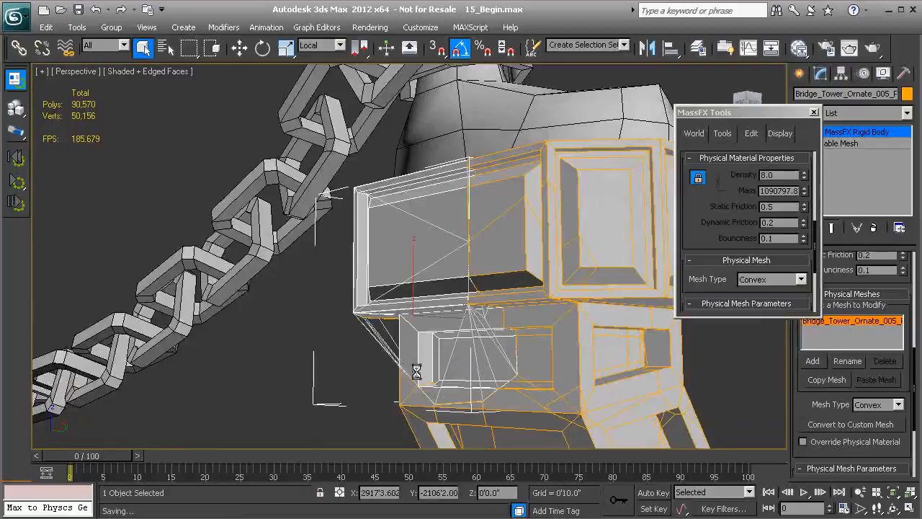
middle_click_drag(413, 328, 395, 304, "alt")
middle_click_drag(459, 247, 473, 246, "alt")
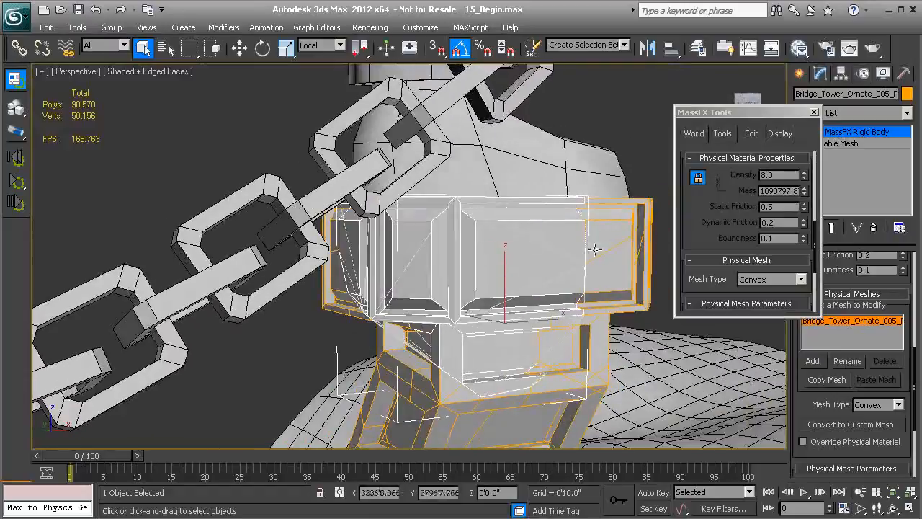
left_click(803, 281)
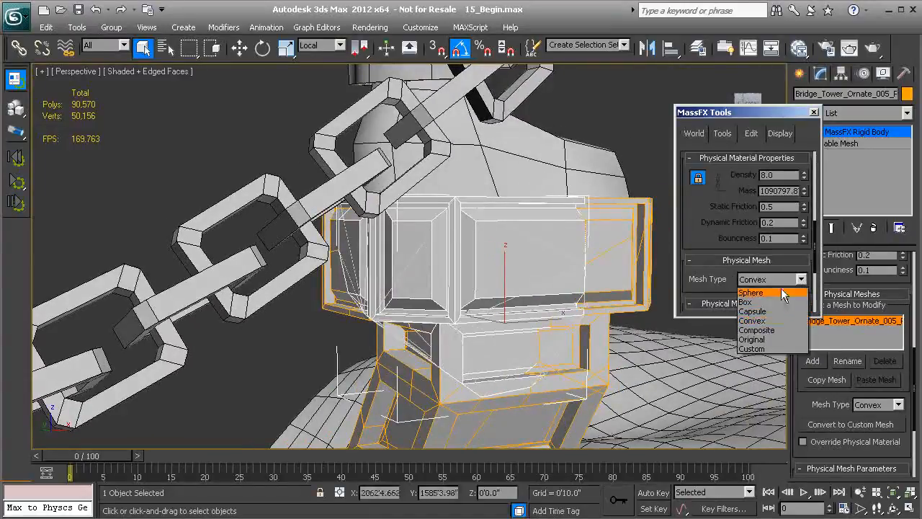
left_click(771, 281)
- Set the Inflation of the tower-cap piece's convex physical mesh to 2.0
left_click_drag(723, 286, 708, 199)
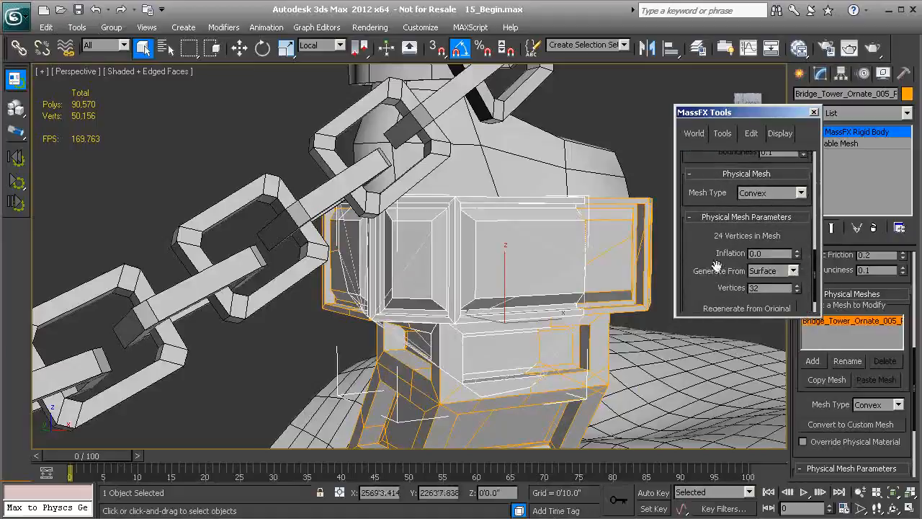
middle_click_drag(533, 252, 346, 283, "alt")
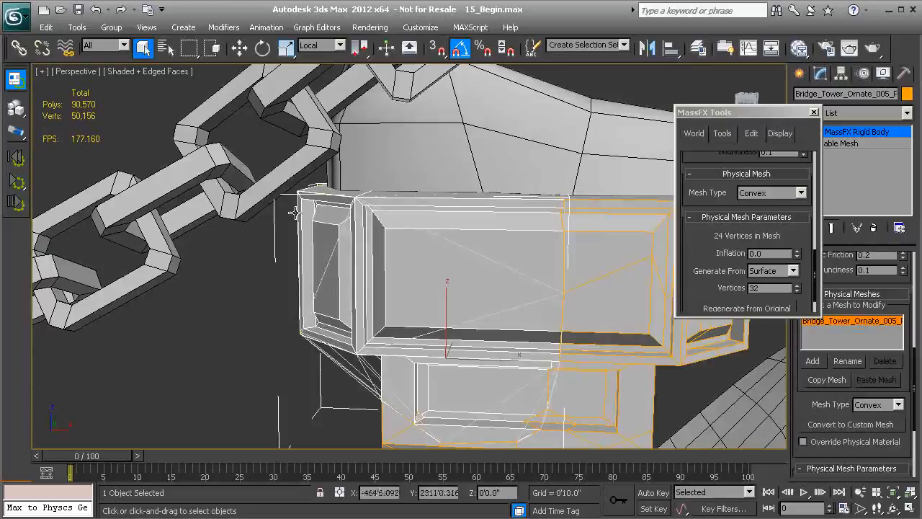
left_click_drag(797, 256, 798, 231)
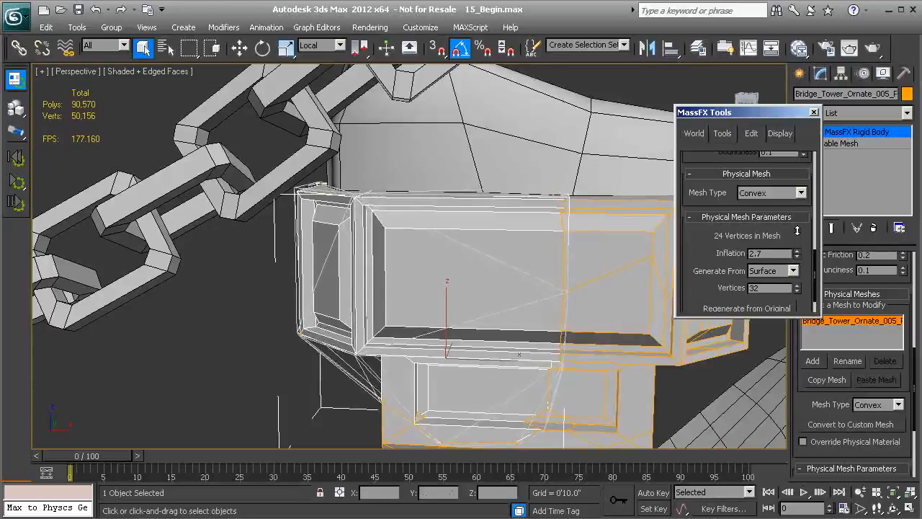
middle_click_drag(468, 258, 474, 292)
scroll(411, 310, "up", 3)
middle_click_drag(376, 309, 346, 255, "alt")
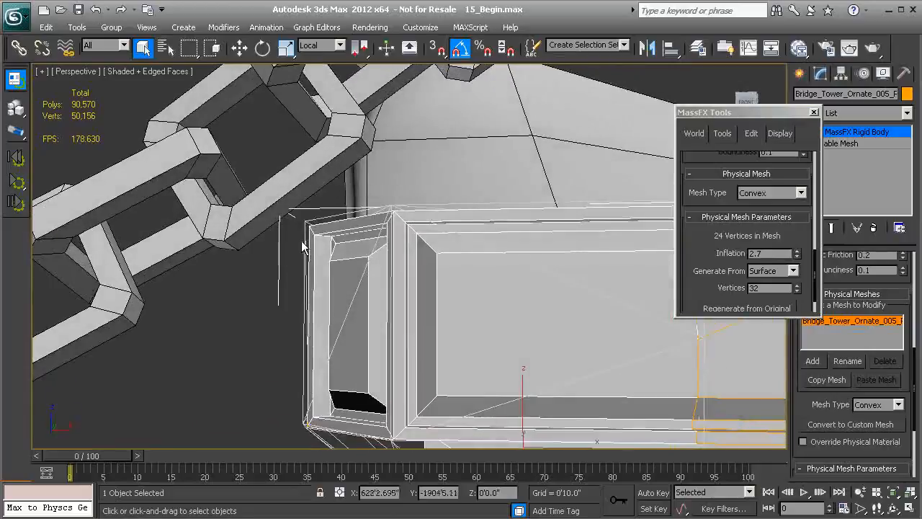
left_click_drag(770, 253, 688, 253)
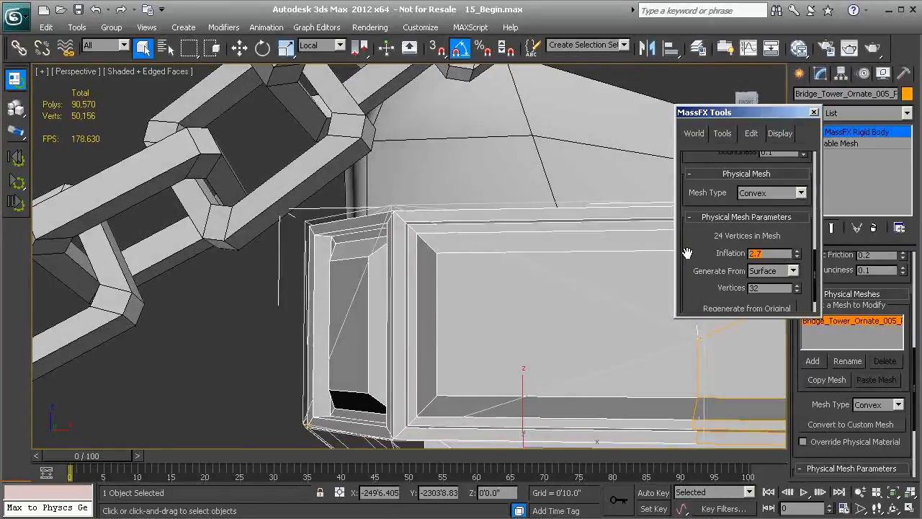
type("2")
key("Return")
- Inspect the inflated hull from the other side, clear the selection and look over the chain and its end supports
middle_click_drag(379, 289, 561, 308, "alt")
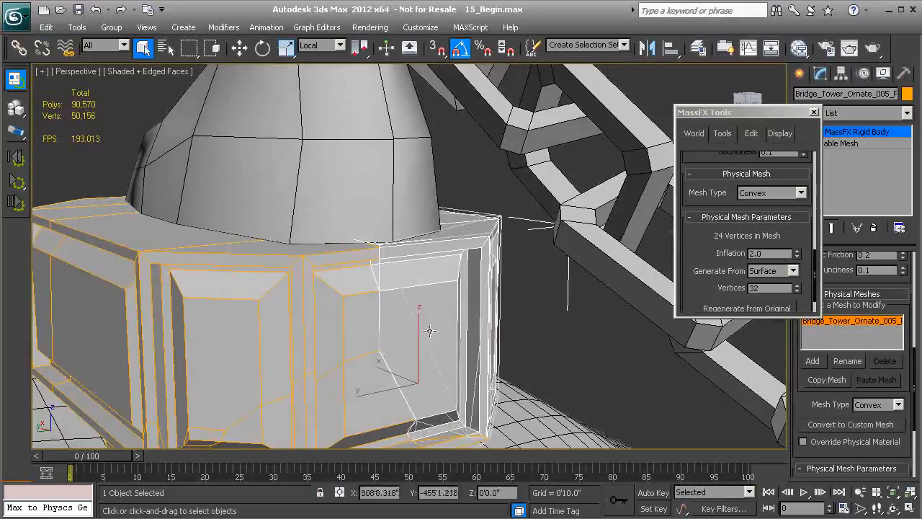
middle_click_drag(506, 286, 291, 290, "alt")
left_click(329, 225)
scroll(426, 240, "down", 4)
middle_click_drag(130, 272, 513, 255, "alt")
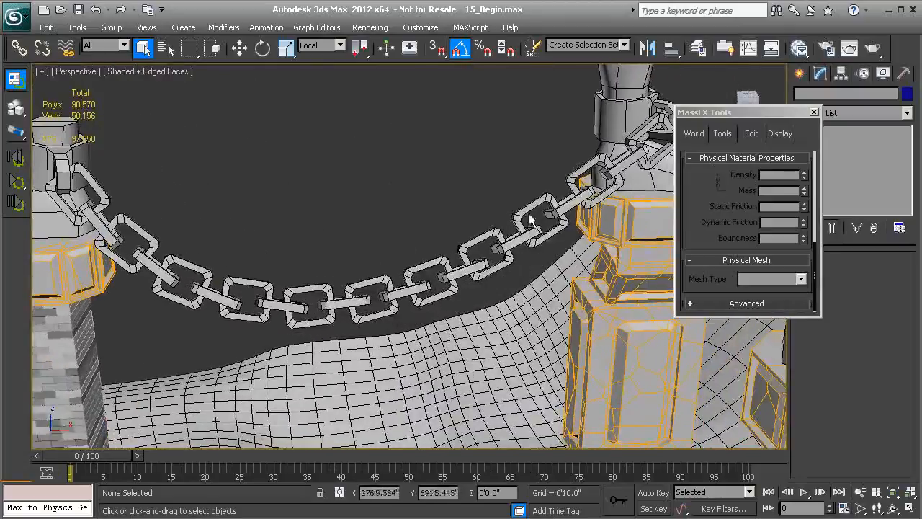
middle_click_drag(640, 128, 503, 218, "alt")
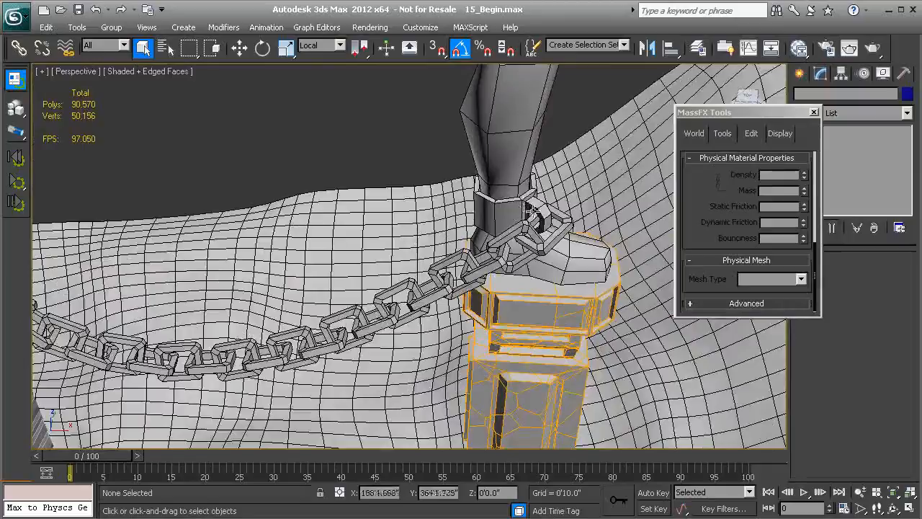
middle_click_drag(469, 243, 440, 265, "alt")
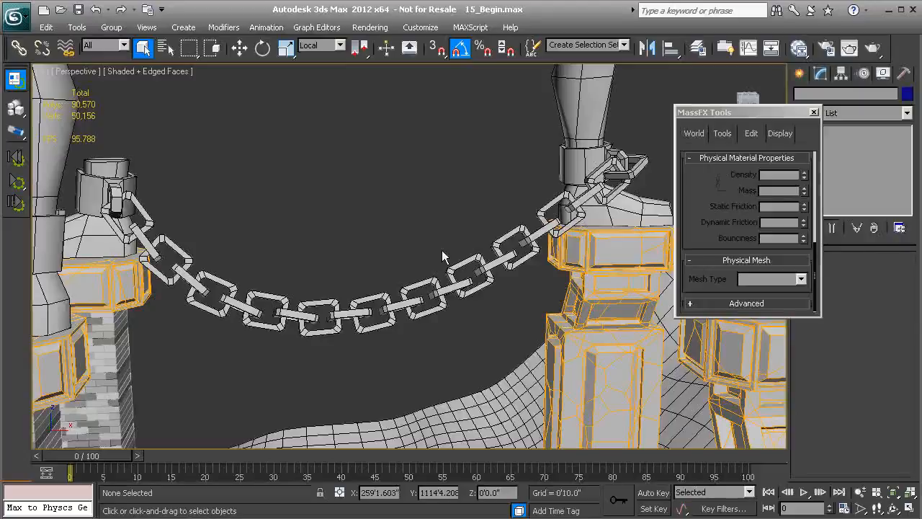
- Open the MassFX Explorer from the scene utilities in MassFX Tools
left_click(719, 134)
left_click_drag(696, 236, 696, 158)
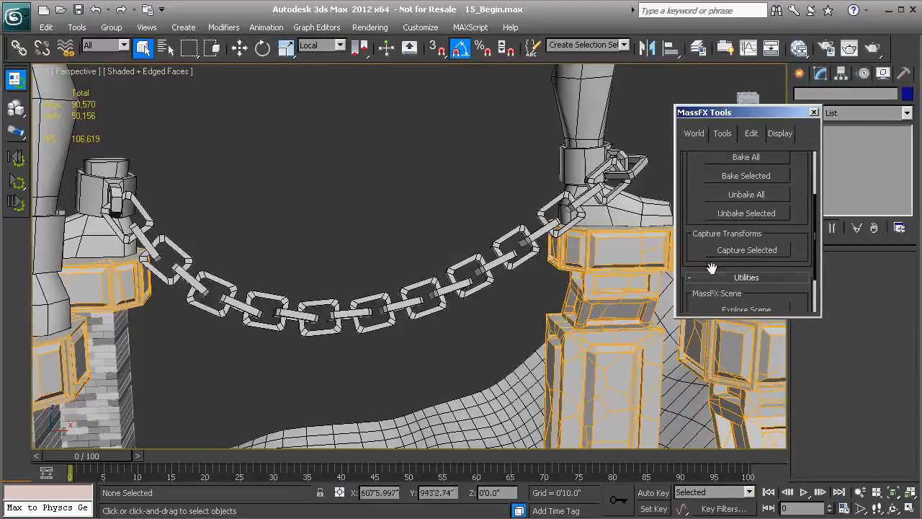
left_click_drag(694, 268, 700, 251)
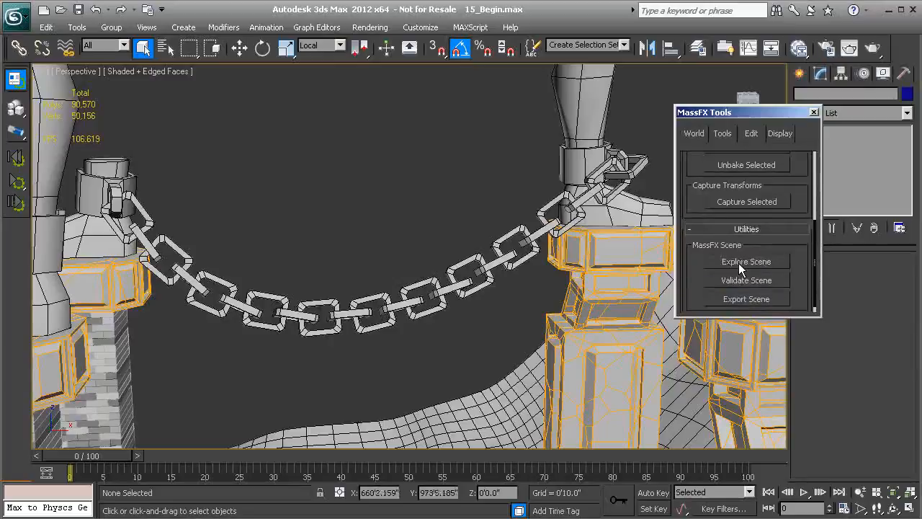
left_click(738, 263)
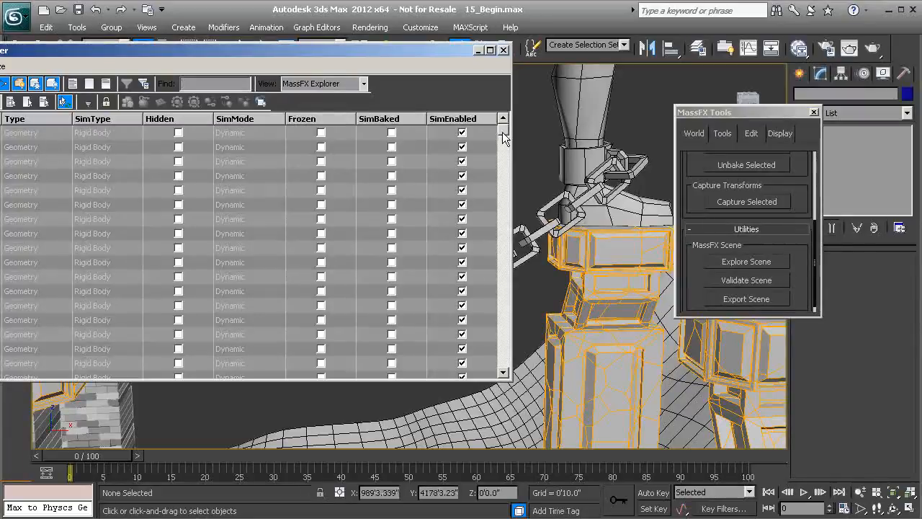
- Select every rigid body listed in the MassFX Explorer and disable SimEnabled for all of them
left_click(133, 133)
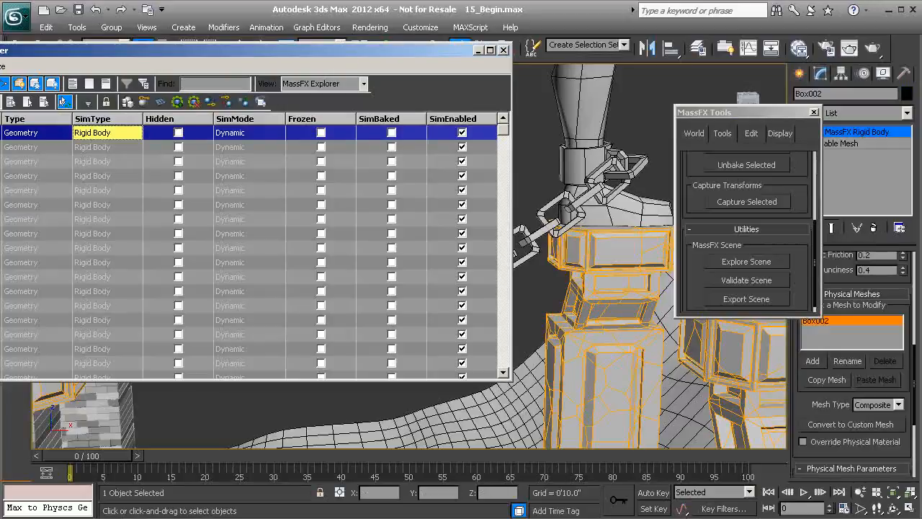
left_click_drag(504, 135, 502, 368)
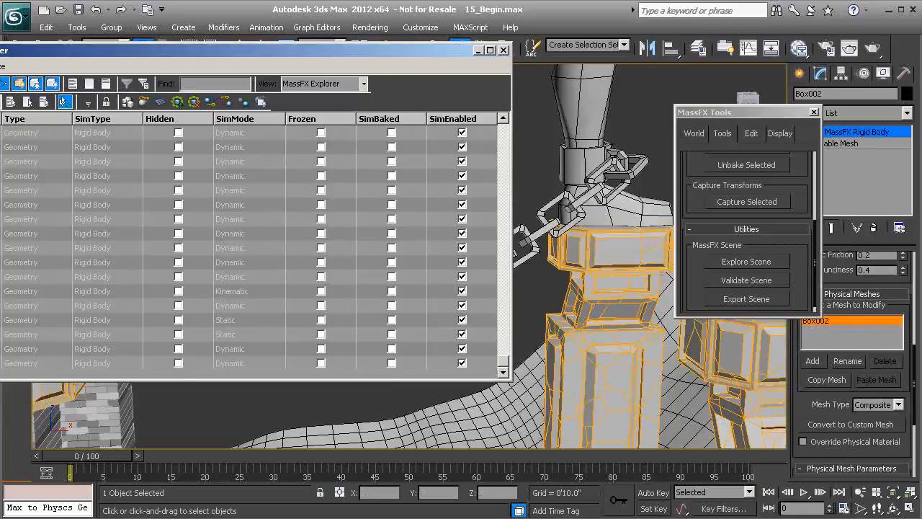
key("ctrl+a")
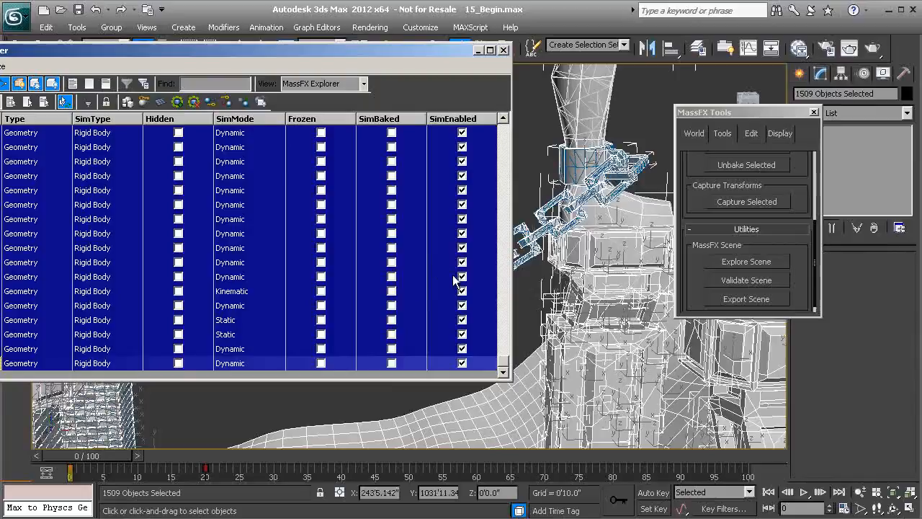
left_click(463, 363)
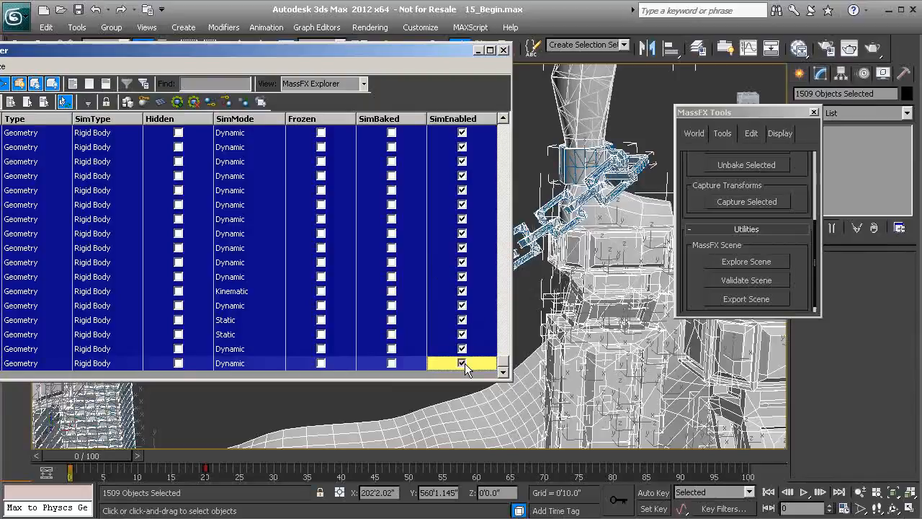
left_click(462, 139)
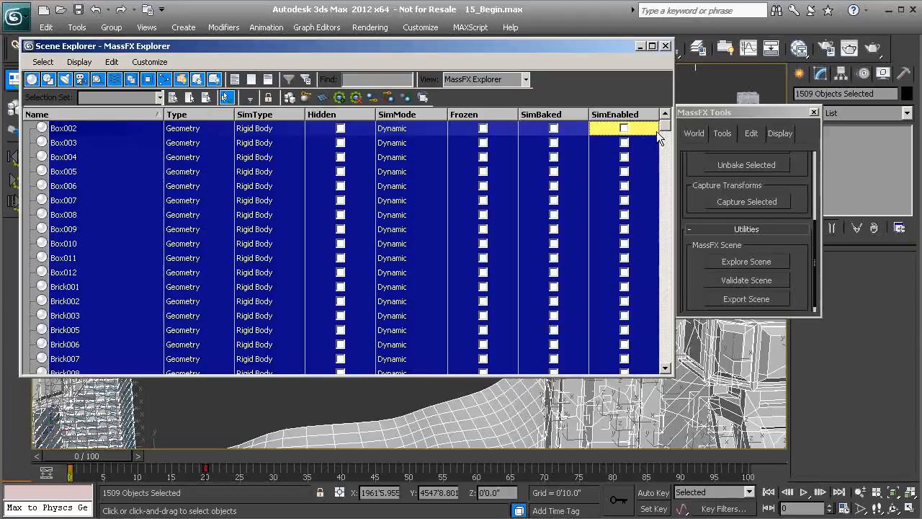
- Clear the selection, select the Temp_Static set and add the Chain_Links set to it
mouse_move(619, 48)
left_mouse_down()
mouse_move(701, 229)
mouse_move(693, 289)
left_mouse_up()
left_click(202, 200)
middle_click_drag(201, 199, 149, 176)
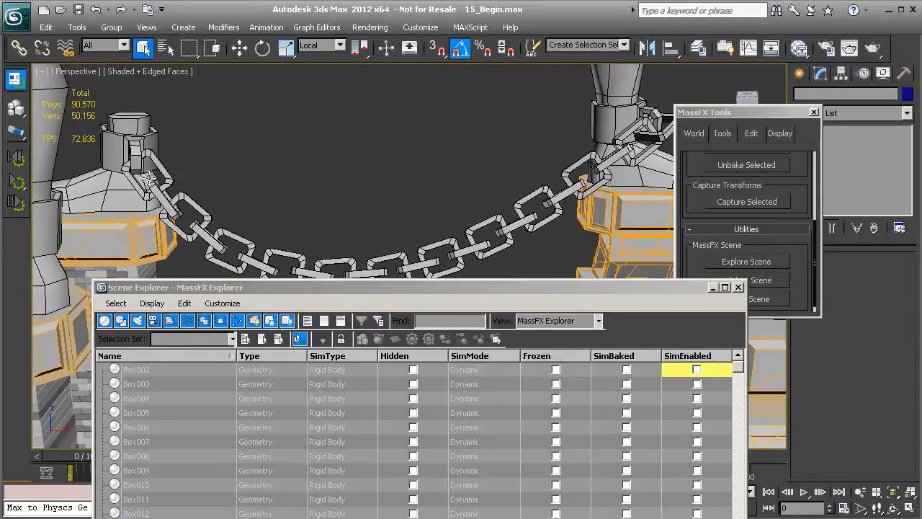
left_click(625, 44)
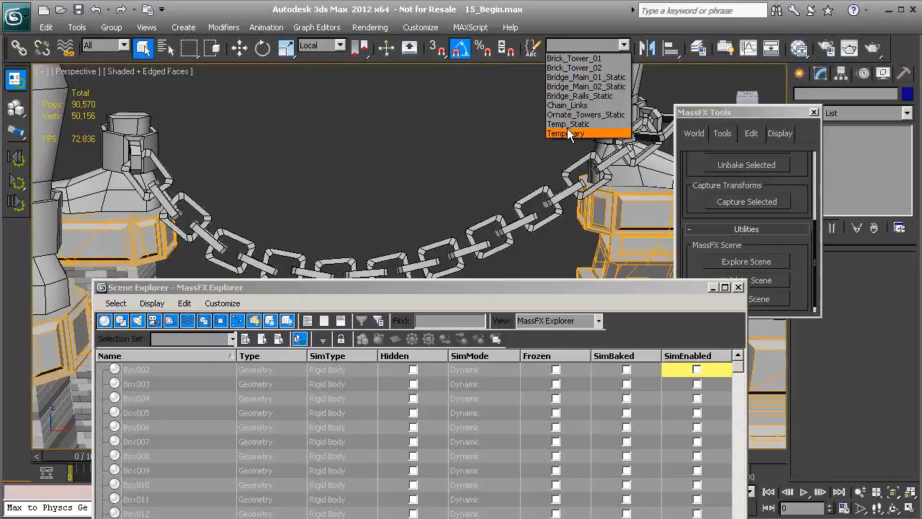
left_click(568, 124)
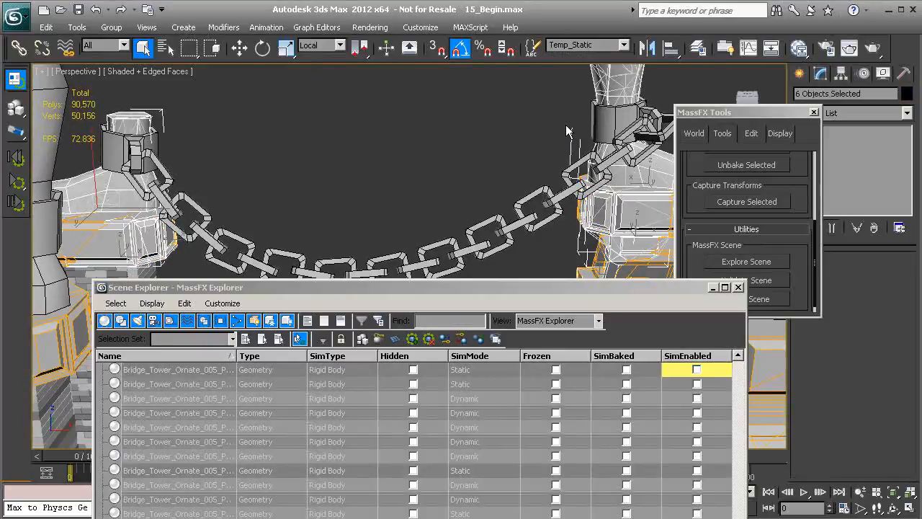
left_click(624, 44)
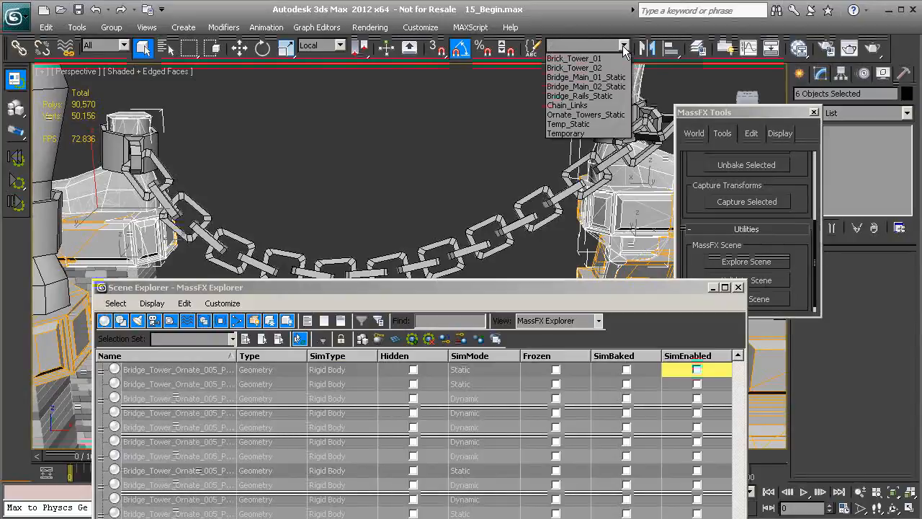
left_click(580, 106)
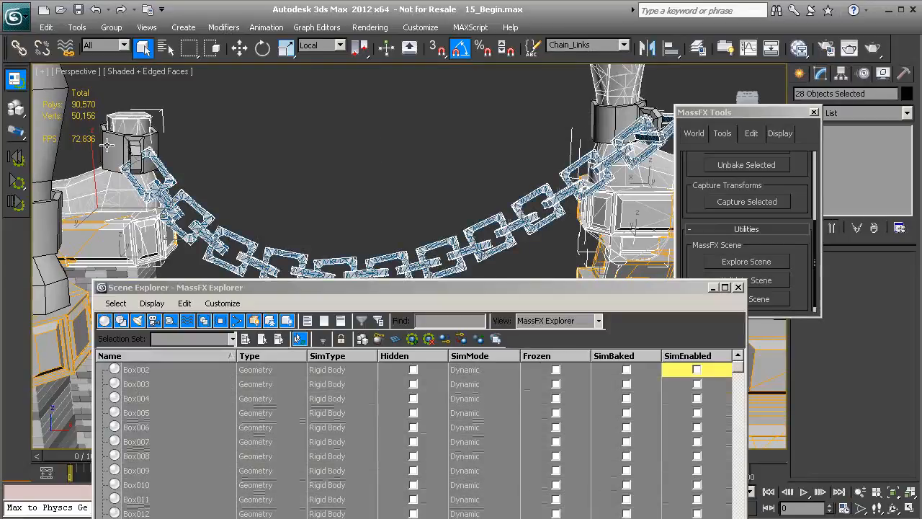
- Add the shackles at both chain ends to the selection, enable SimEnabled for all selected bodies and check the list
left_click(106, 144, "ctrl")
left_click(604, 115, "ctrl")
middle_click_drag(426, 163, 371, 235, "alt")
left_click_drag(461, 290, 434, 124)
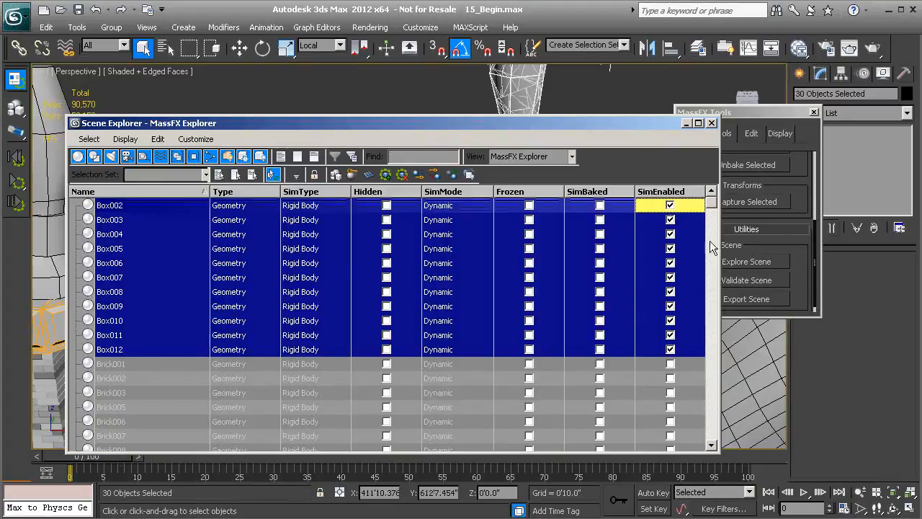
left_click_drag(712, 208, 701, 436)
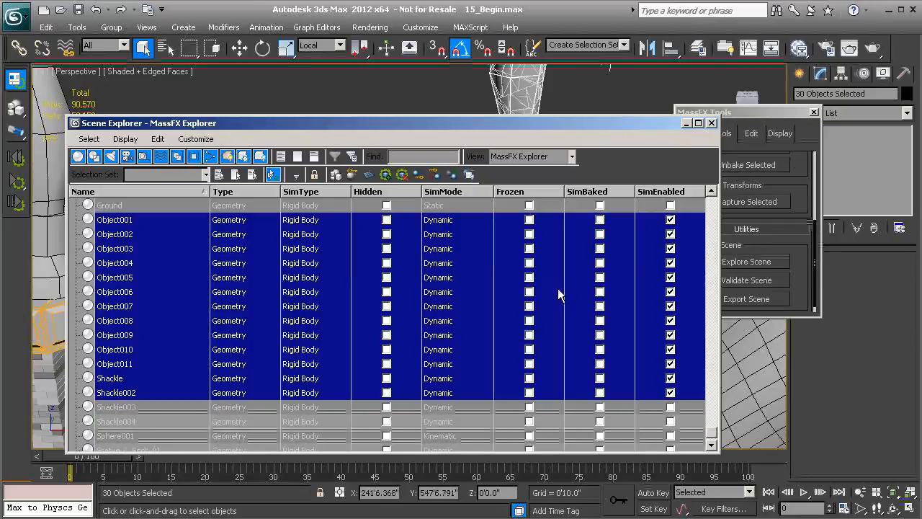
- Check the enabled bodies at the start of the list, close the MassFX Explorer, clear the selection and close MassFX Tools
left_click_drag(711, 434, 711, 191)
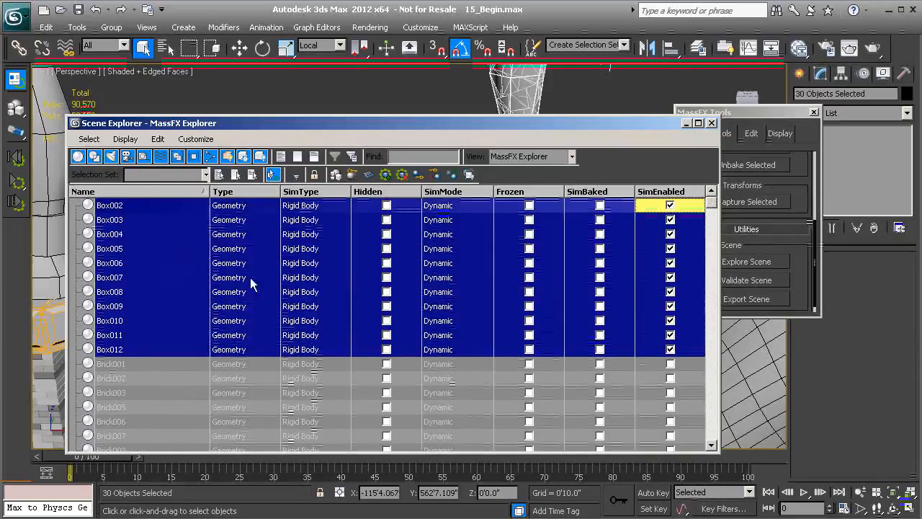
left_click(711, 125)
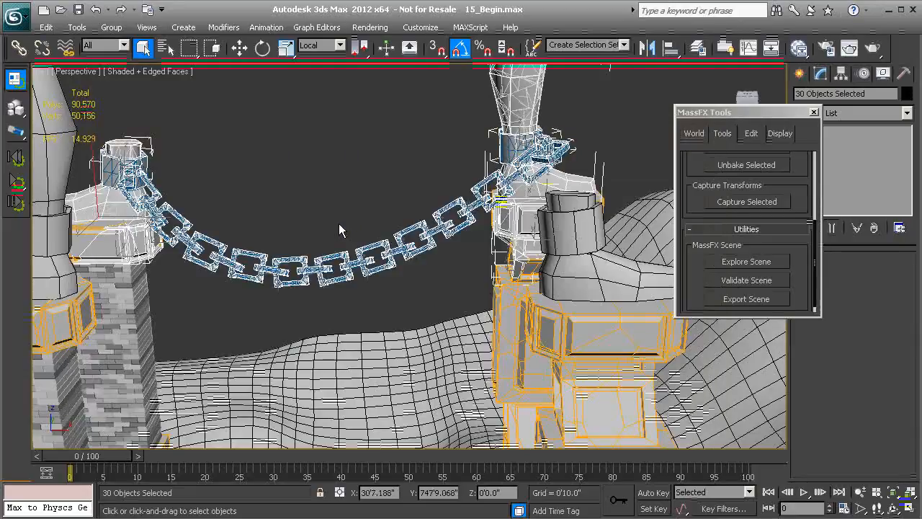
middle_click_drag(306, 229, 333, 201, "alt")
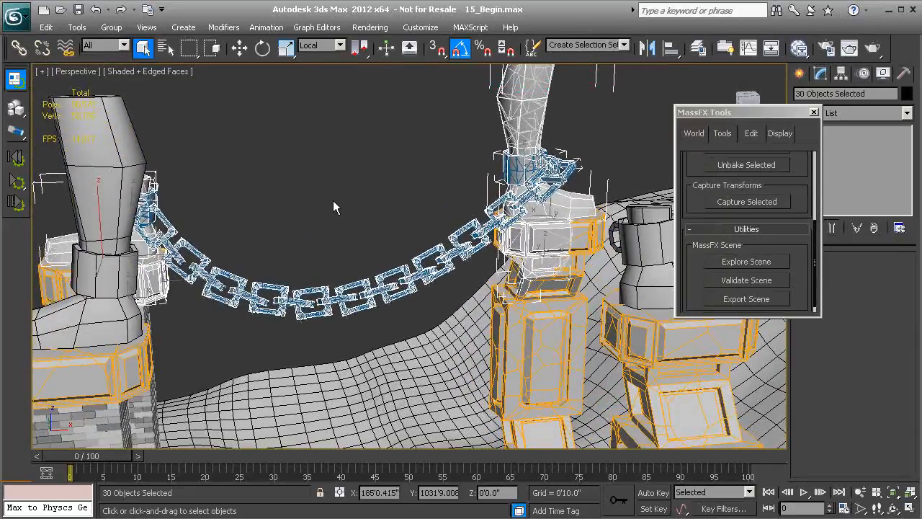
left_click(334, 202)
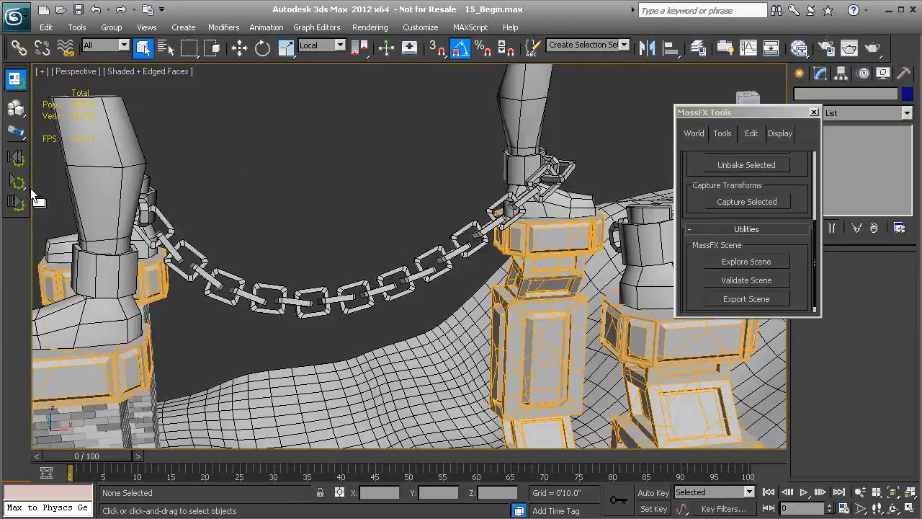
left_click(814, 112)
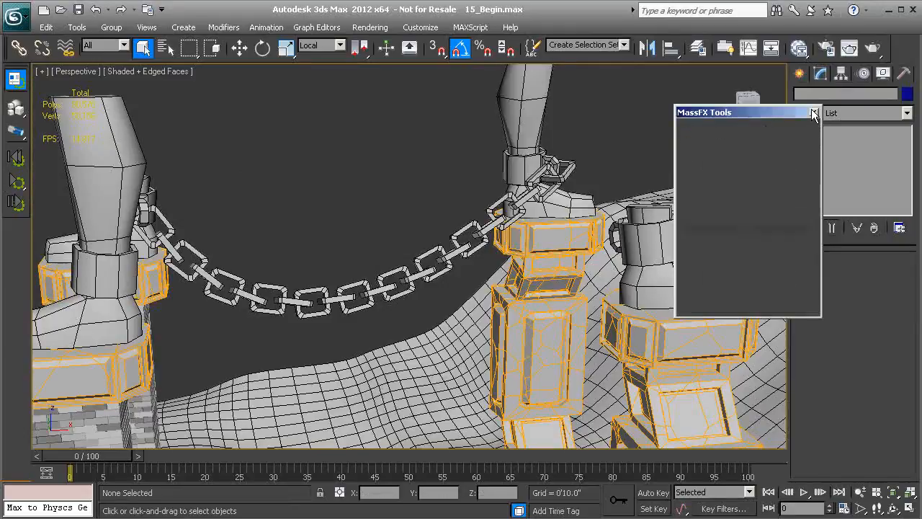
- Run the MassFX simulation until the chain hangs between the two statues, and stop it
left_click(16, 184)
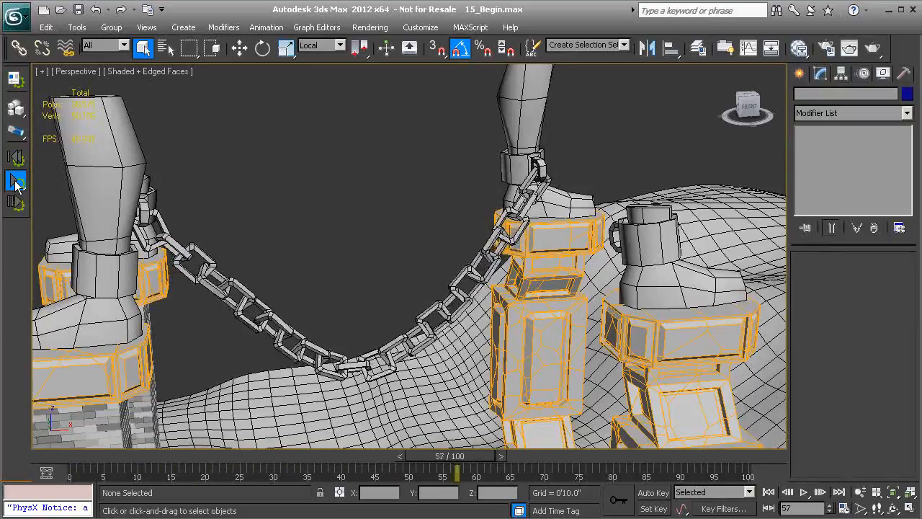
middle_click_drag(353, 250, 335, 257, "alt")
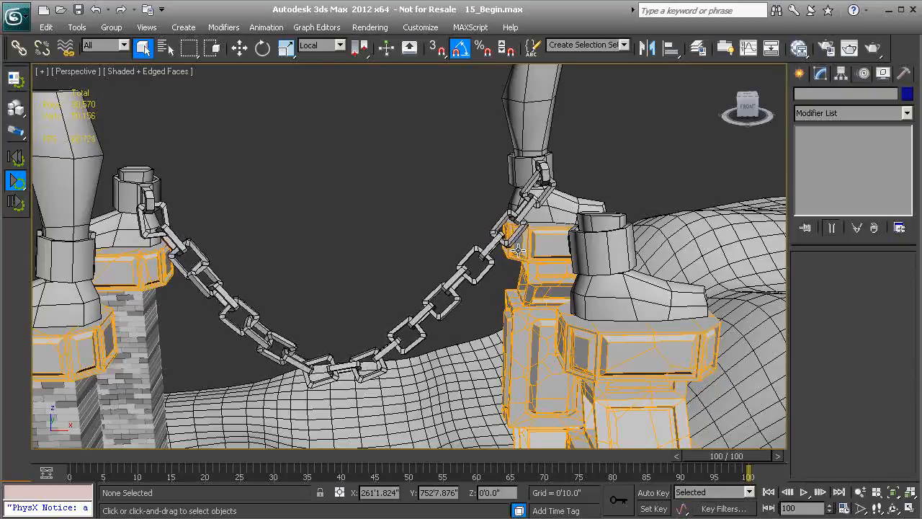
left_click(13, 185)
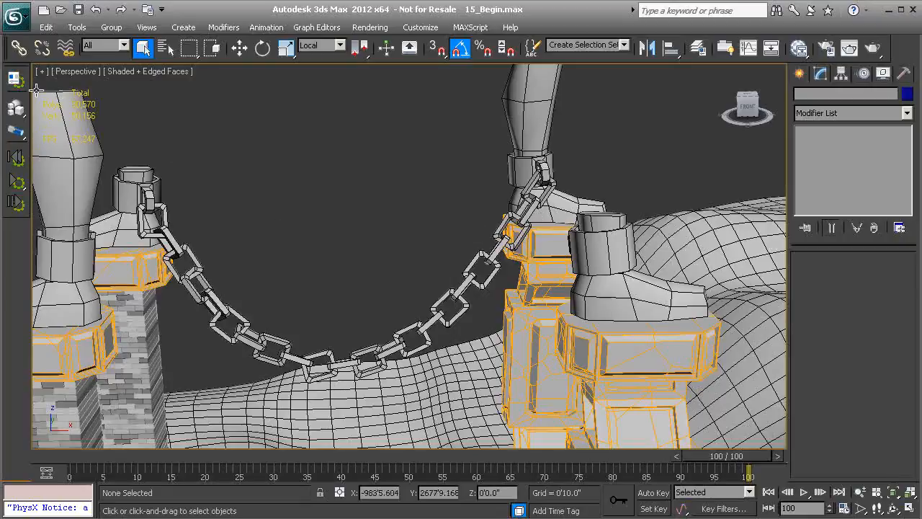
- Select the Chain_Links set plus the shackles at both chain ends and capture their simulated transforms with MassFX Tools
left_click(16, 78)
scroll(749, 216, "up", 3)
left_click(722, 133)
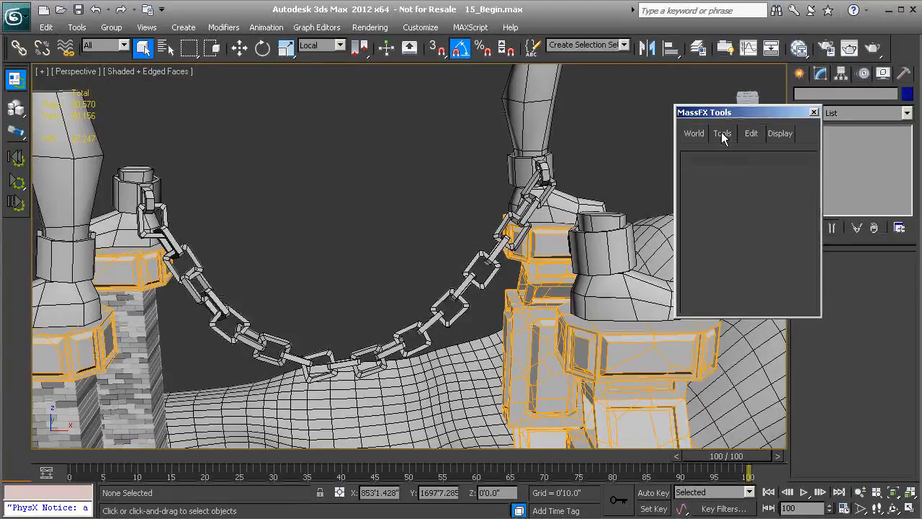
scroll(686, 234, "down", 4)
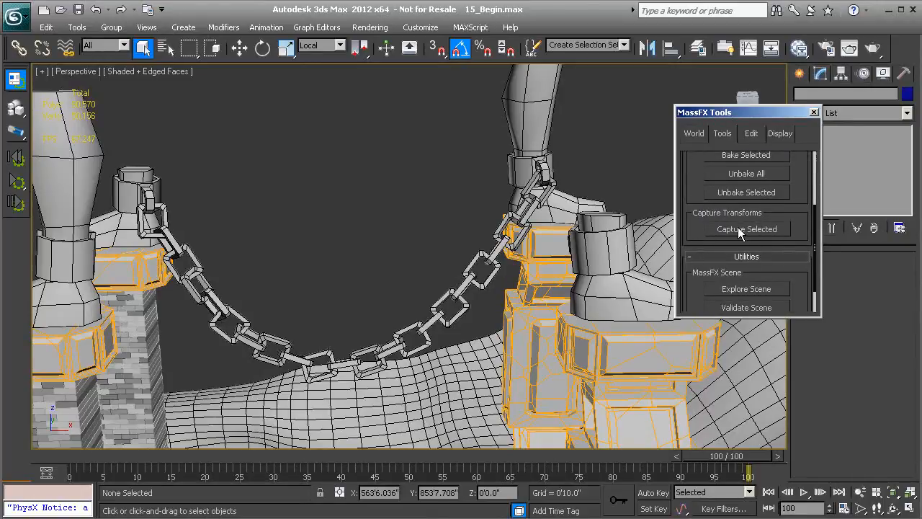
left_click(621, 45)
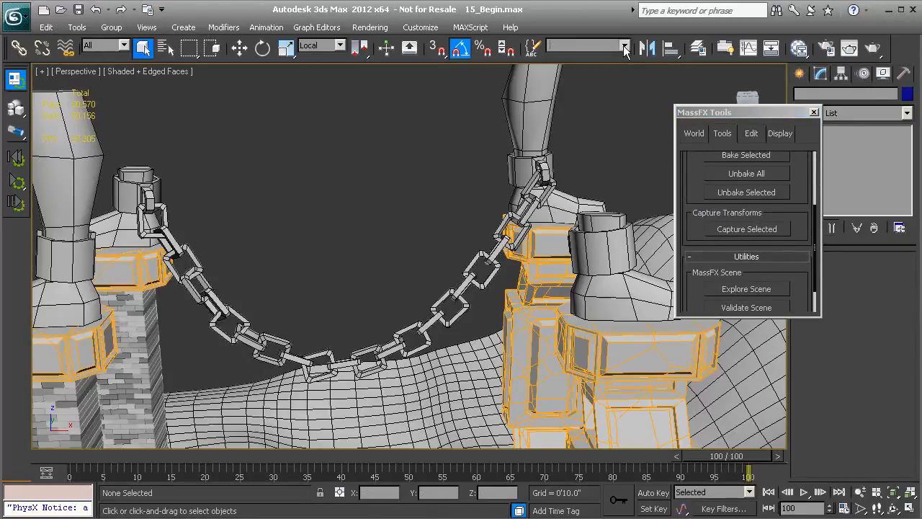
left_click(587, 96)
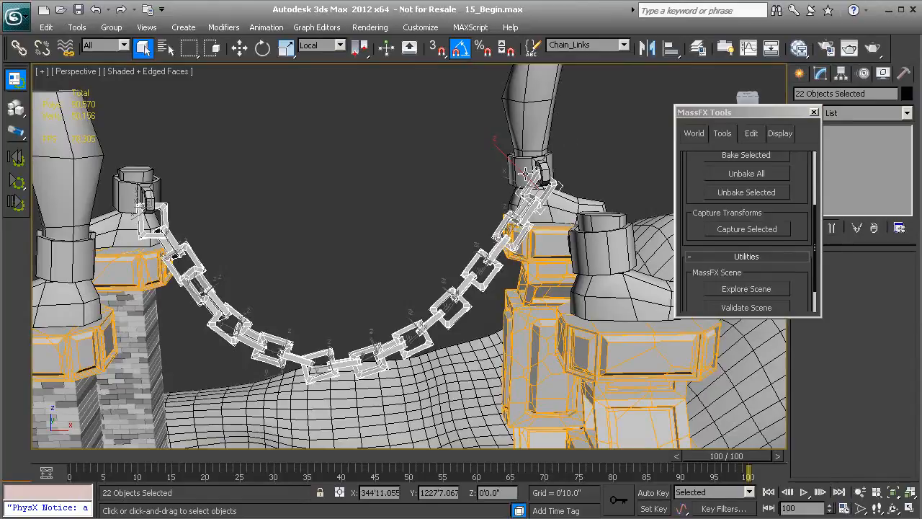
left_click(520, 172, "ctrl")
left_click(128, 190, "ctrl")
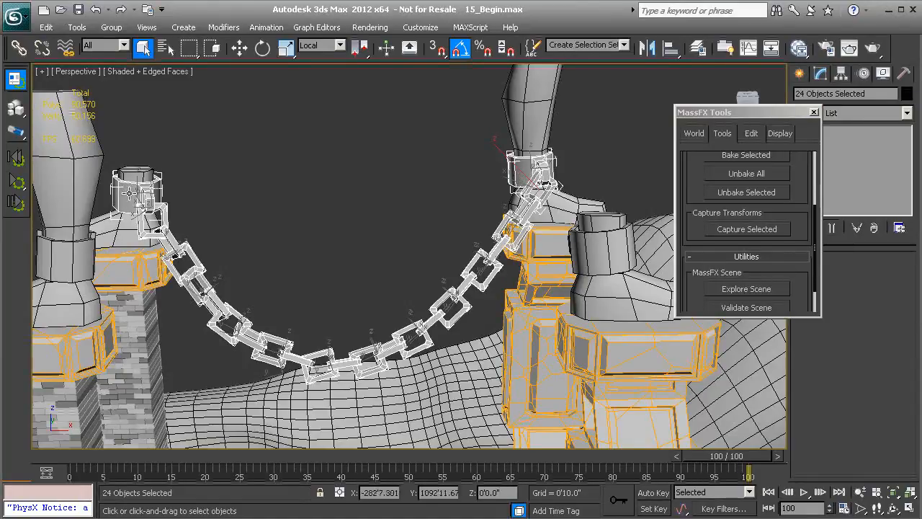
left_click(740, 230)
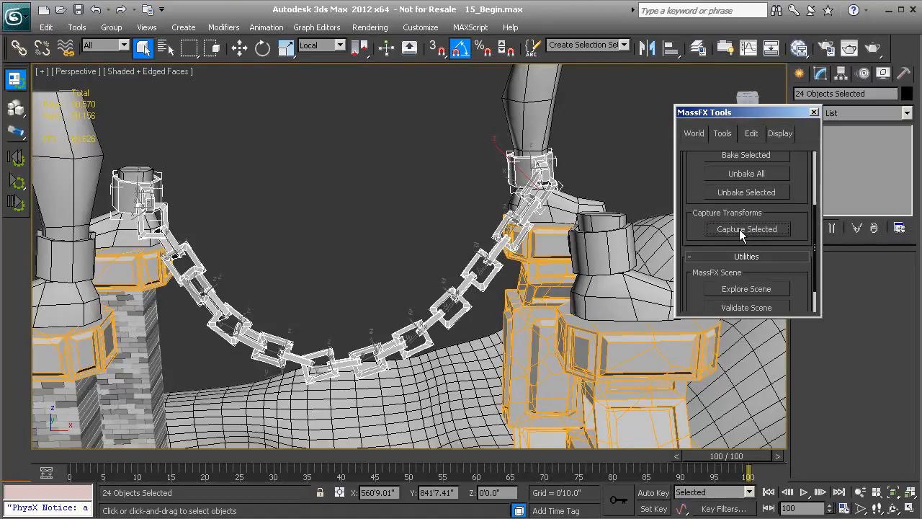
- Reset the simulation, run it to frame 100 and capture the transforms of the selected chain and shackles
left_click(16, 158)
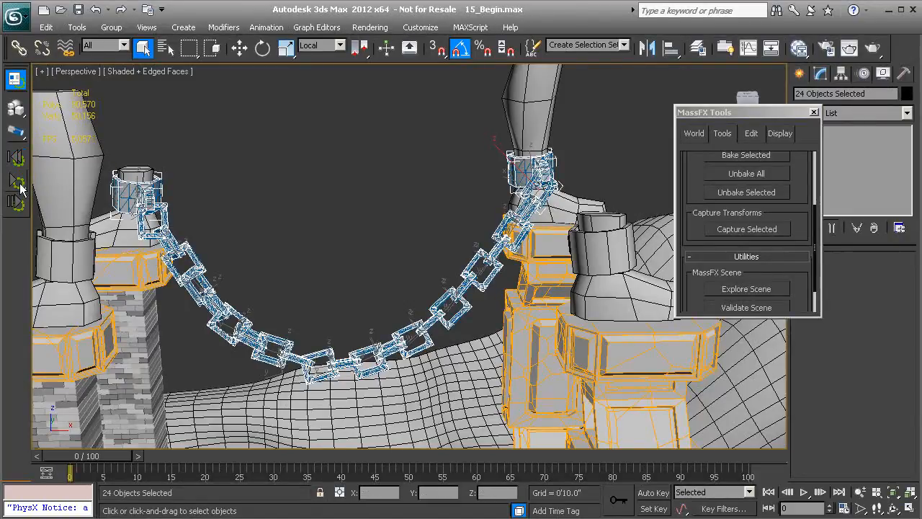
left_click(17, 183)
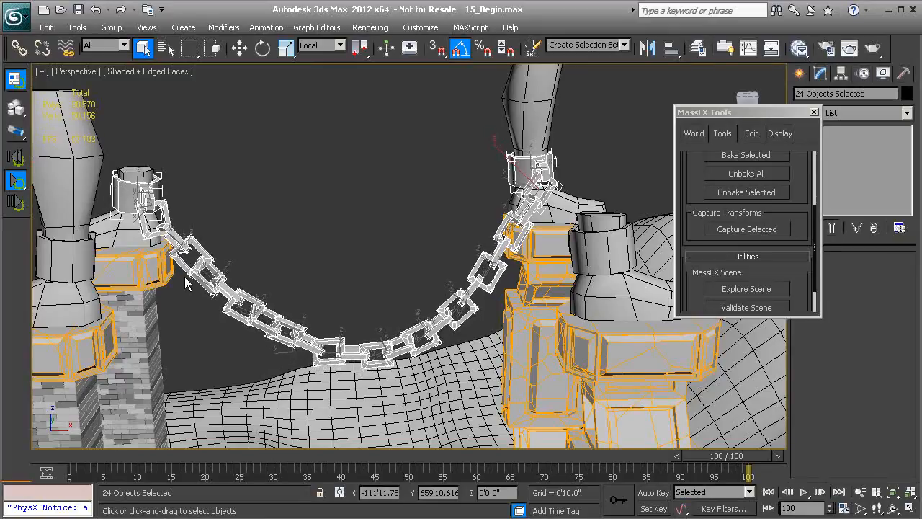
left_click(23, 188)
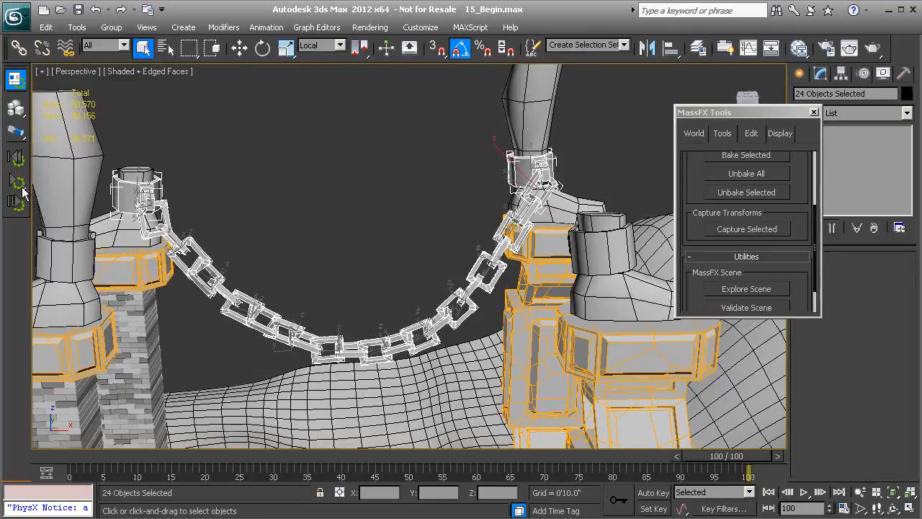
left_click(739, 234)
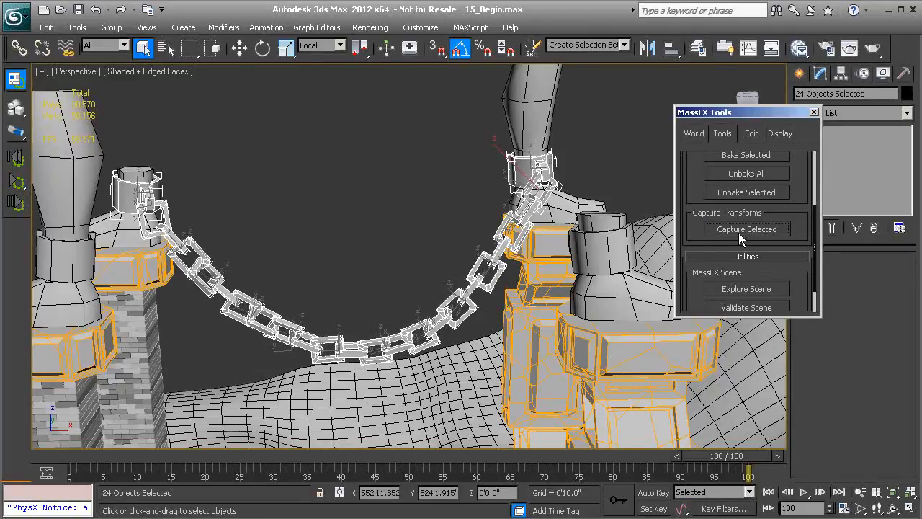
- Rerun the simulation from the captured pose, stop it at frame 93 and capture the selected bodies' transforms again
left_click(14, 163)
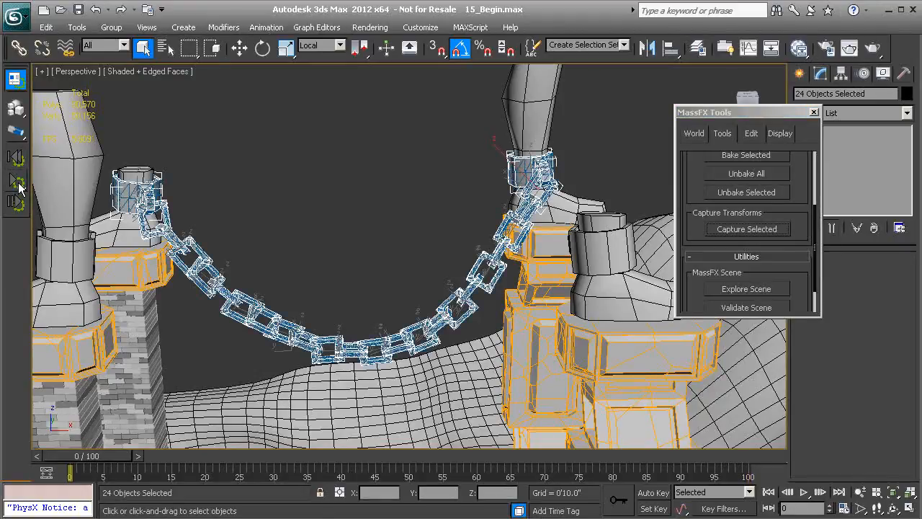
left_click(19, 186)
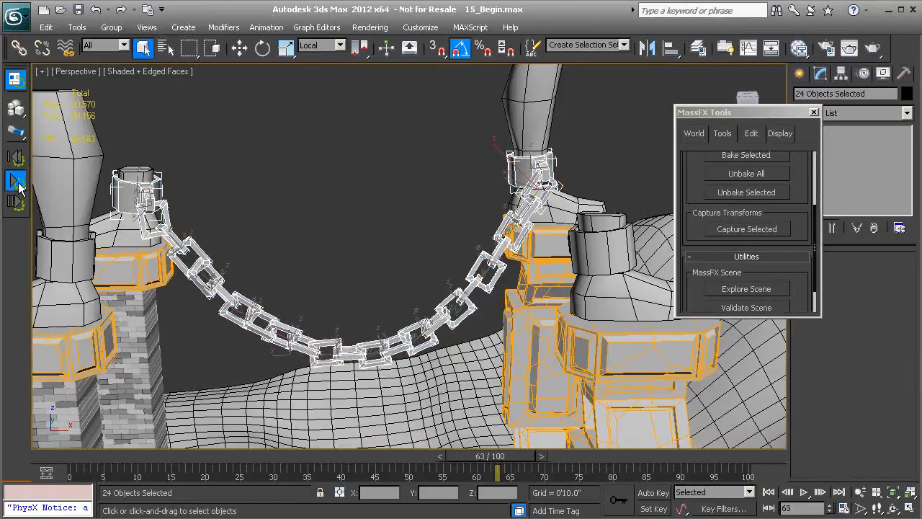
left_click(18, 184)
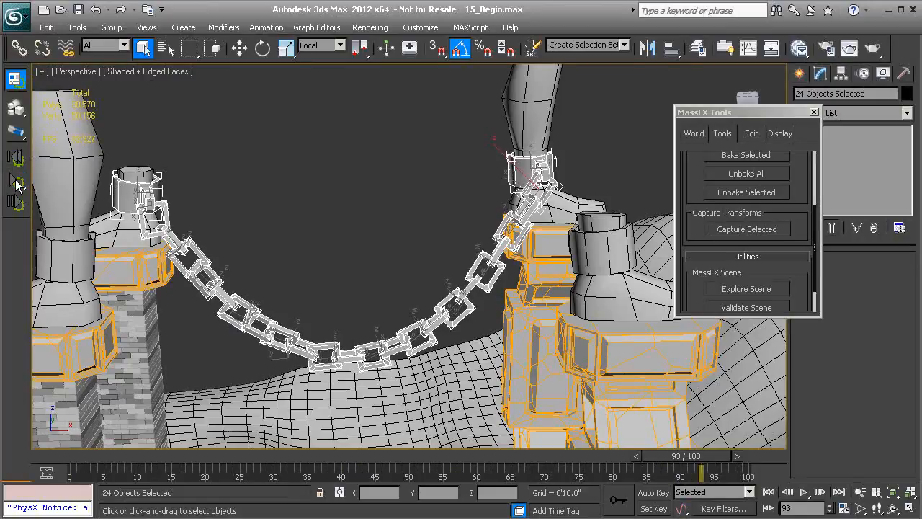
left_click(740, 230)
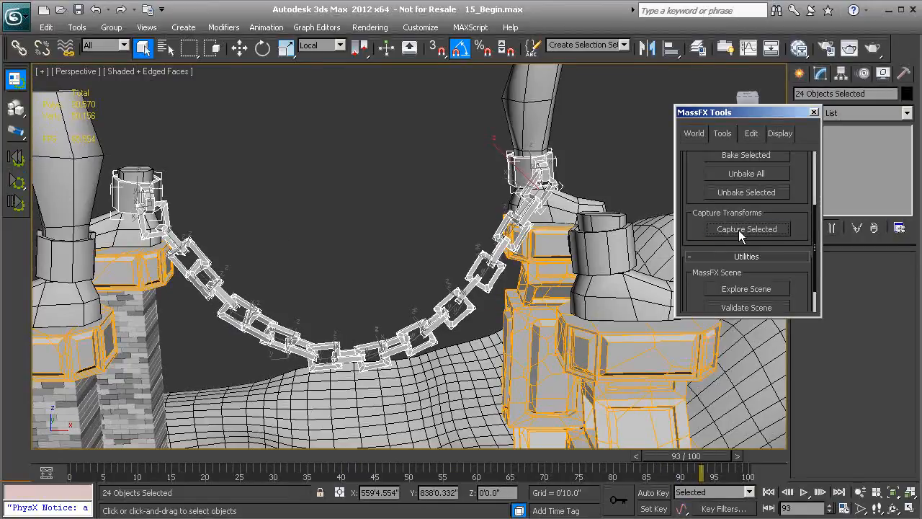
- Reset to frame 0, let the chain settle further up to frame 100 and capture its new resting transforms
left_click(16, 162)
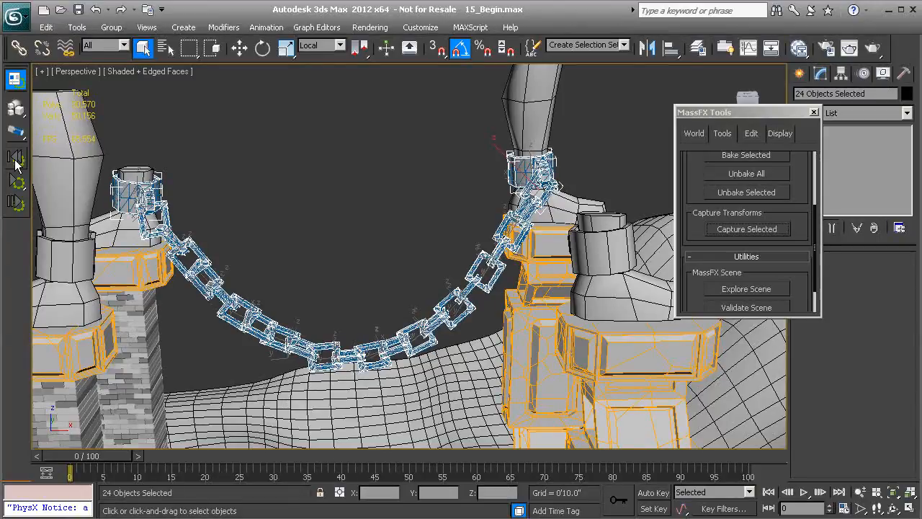
left_click(13, 186)
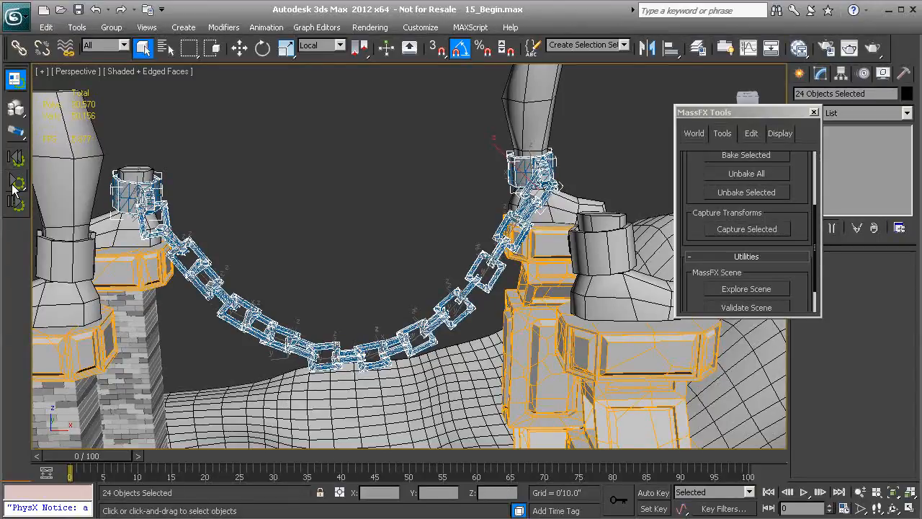
left_click(13, 188)
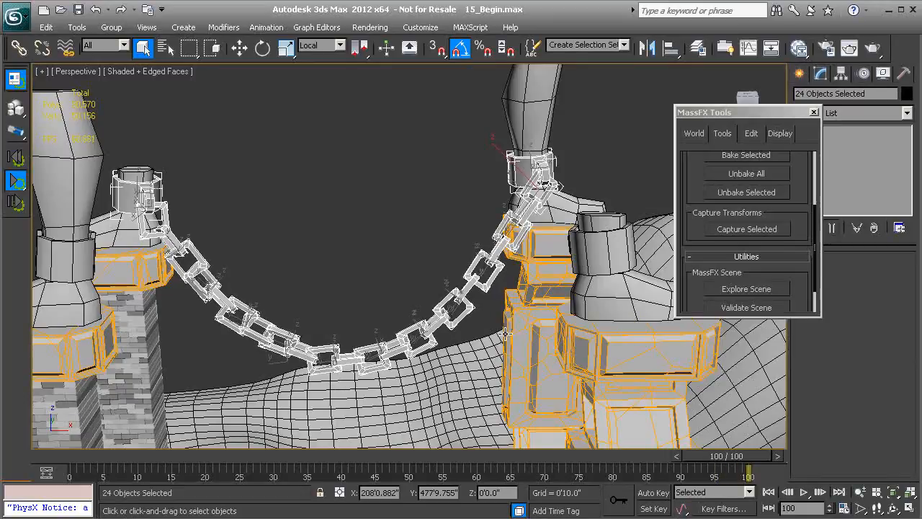
left_click(16, 180)
left_click(710, 231)
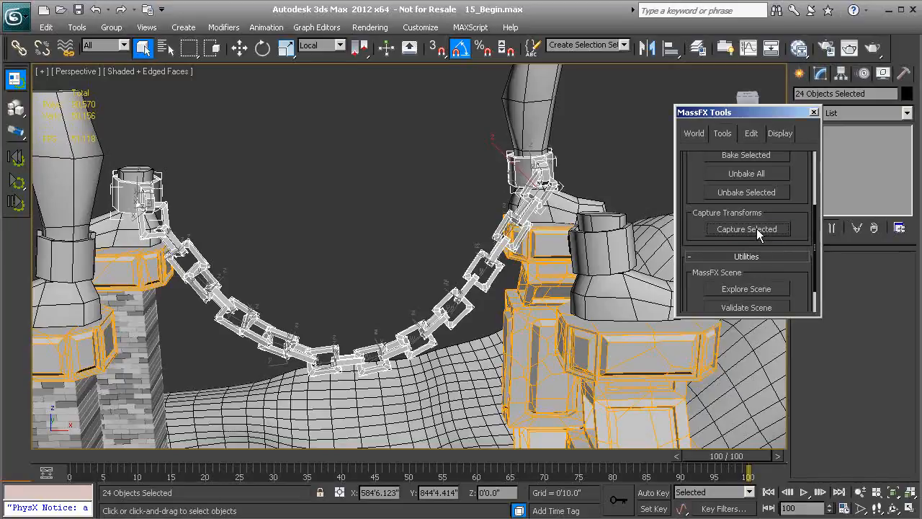
- Repeat the reset and full simulation run to frame 100, and recapture the chain and shackle transforms
left_click(17, 158)
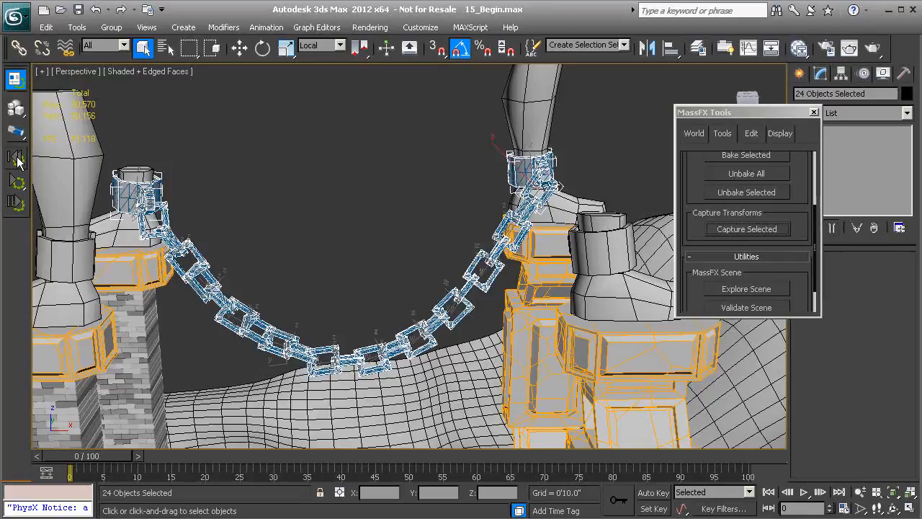
left_click(19, 185)
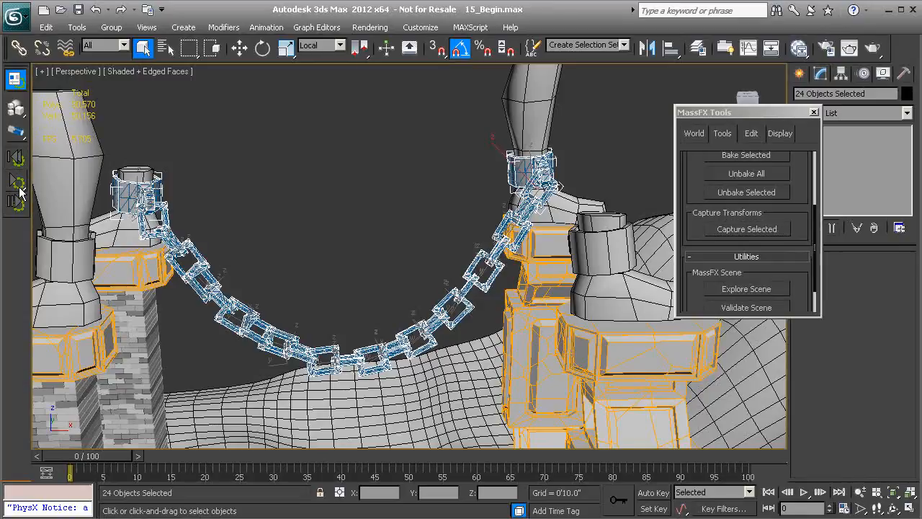
left_click(17, 183)
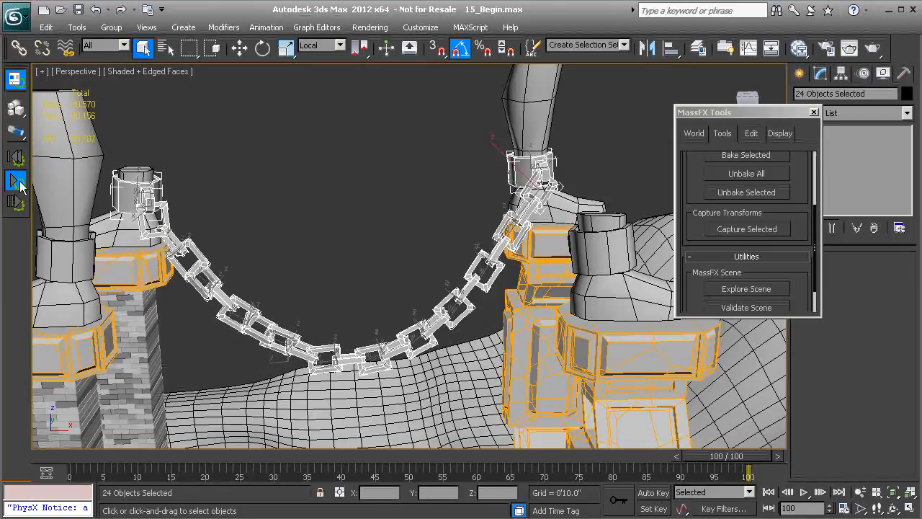
left_click(15, 182)
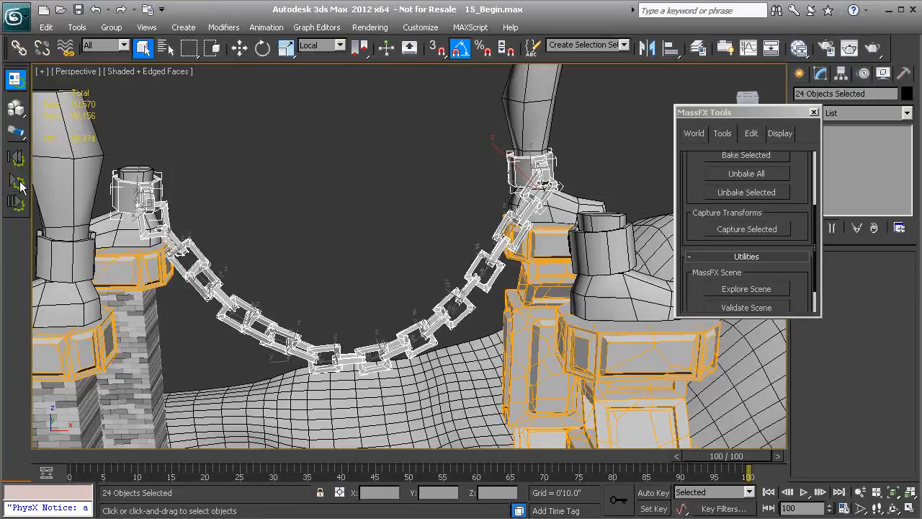
left_click(743, 228)
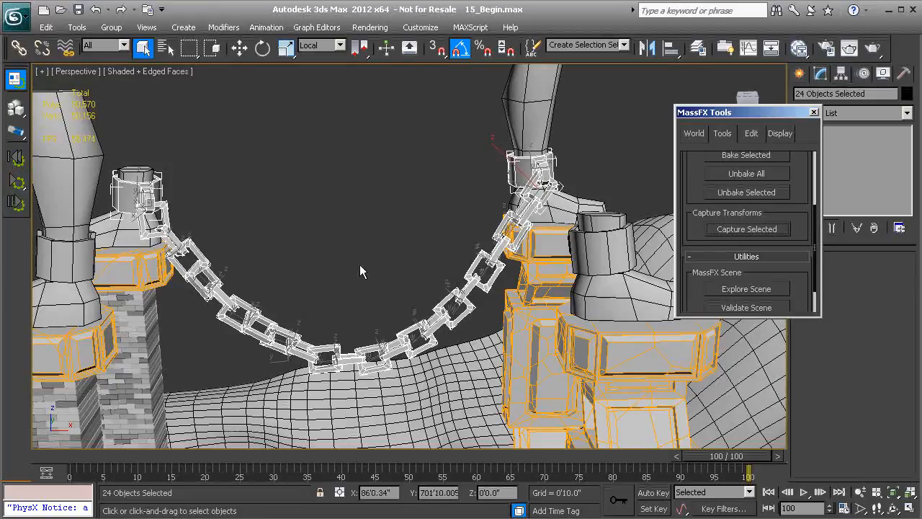
- Run one more settling pass from frame 0 to 100 and capture the selected bodies' resulting transforms as their initial pose
left_click(18, 164)
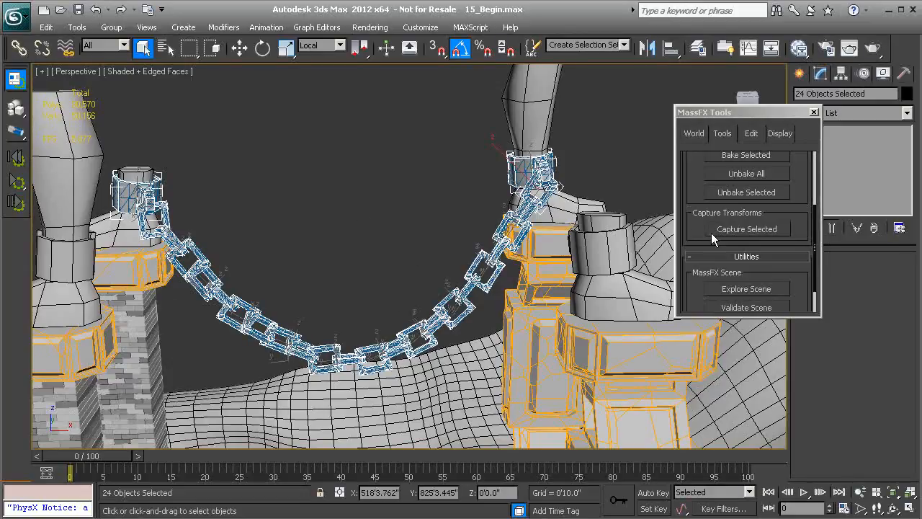
left_click(16, 183)
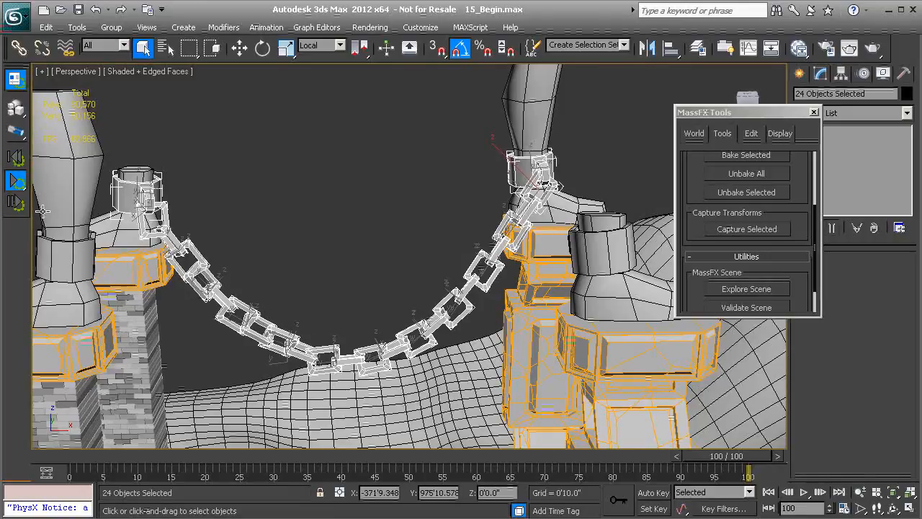
left_click(16, 183)
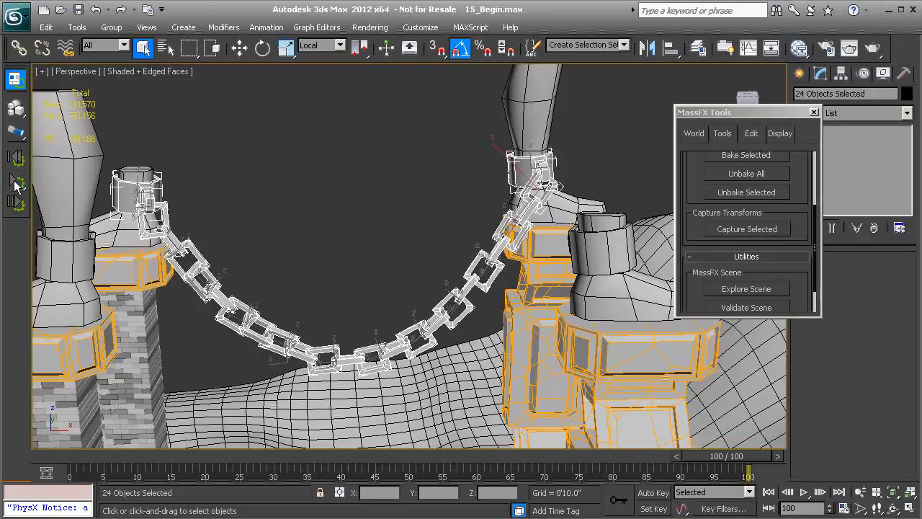
left_click(738, 229)
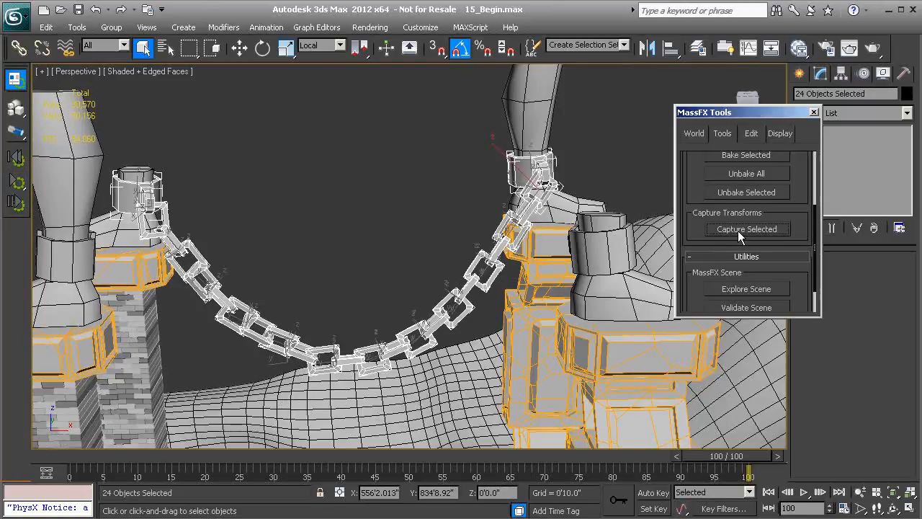
- Reset and simulate the chain to frame 100 once more, capture the selected bodies' transforms, and return to frame 0
left_click(14, 160)
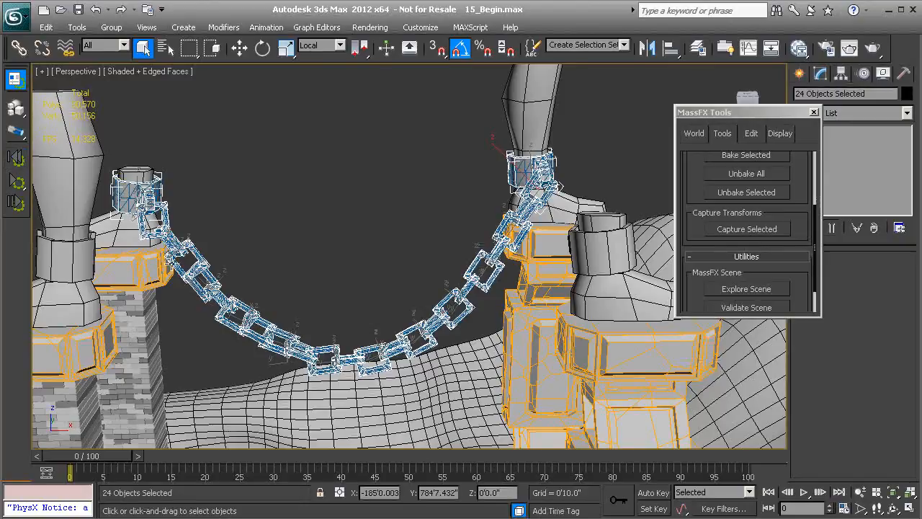
left_click(16, 182)
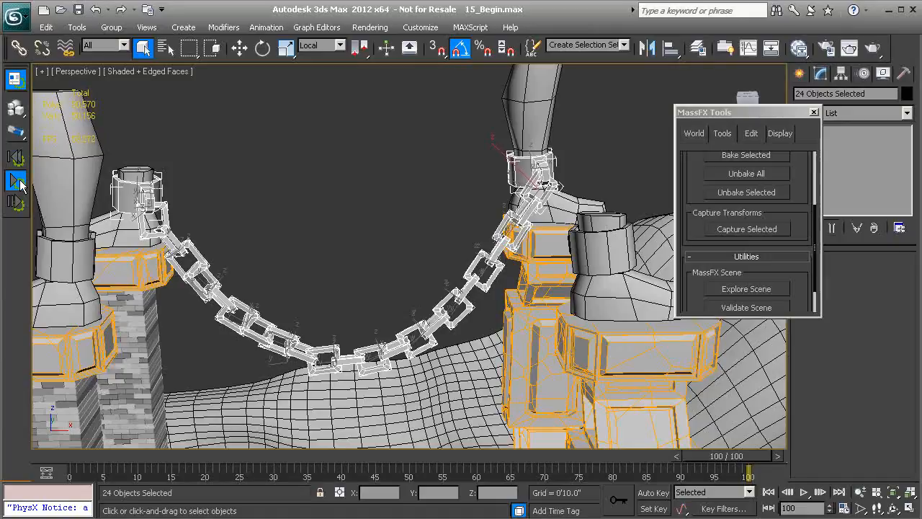
left_click(775, 231)
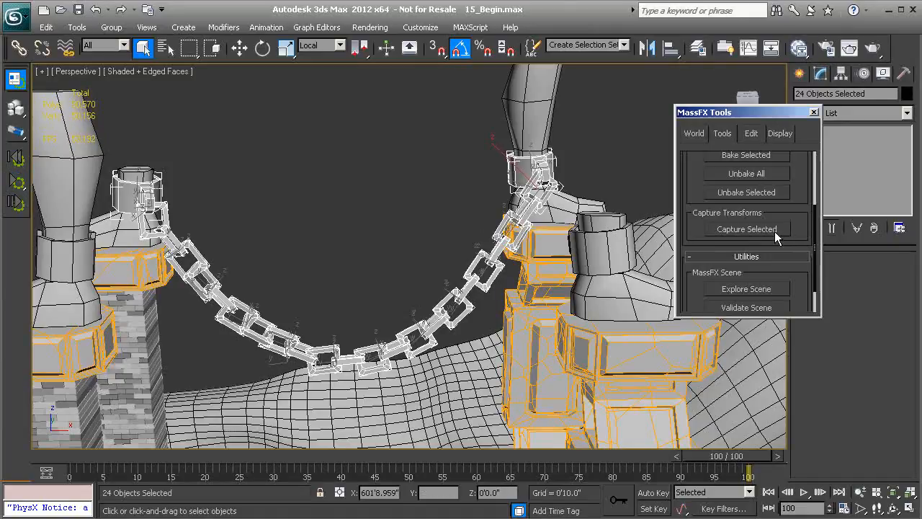
left_click(20, 161)
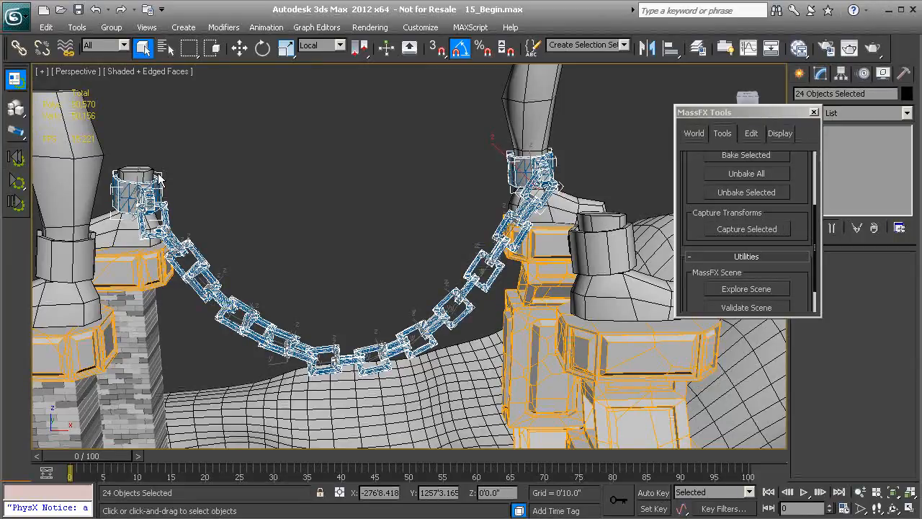
- Deselect everything and examine the chain's captured resting pose up close and in relation to the whole bridge
left_click(335, 188)
middle_click_drag(329, 187, 270, 172, "alt")
middle_click_drag(428, 212, 311, 265, "alt")
scroll(335, 257, "up", 2)
scroll(358, 243, "up", 2)
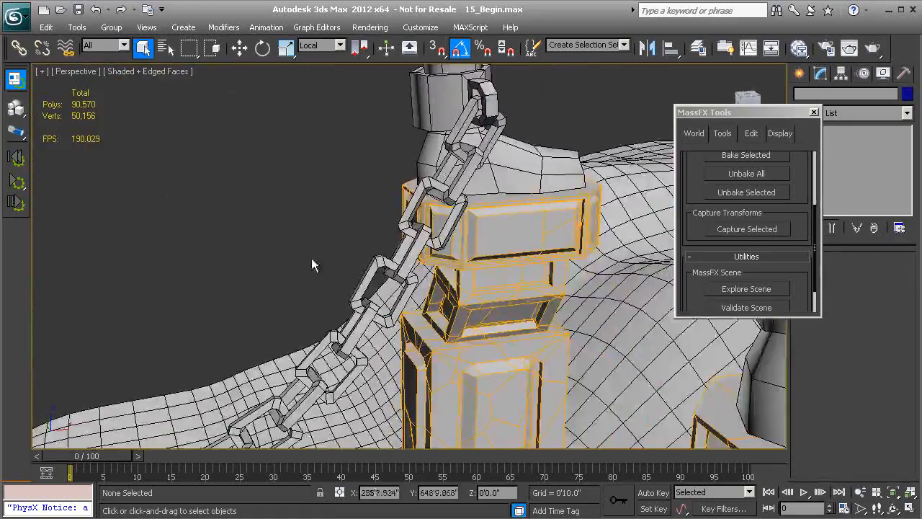
scroll(308, 267, "down", 3)
middle_click_drag(282, 305, 352, 272, "alt")
middle_click_drag(499, 274, 329, 285, "alt")
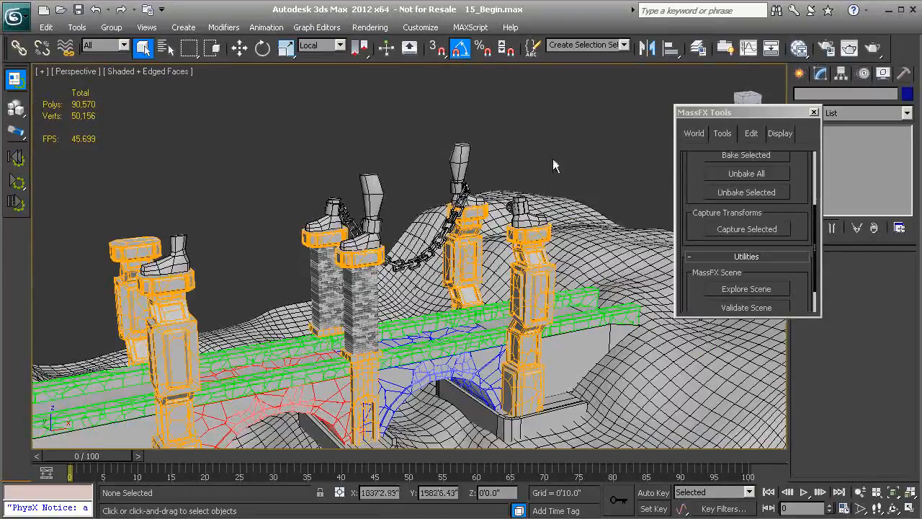
- In the MassFX Explorer, select every rigid body from Box002 through Statue_R_Foot_03 and include them all in the simulation
left_click_drag(684, 204, 685, 167)
left_click(729, 256)
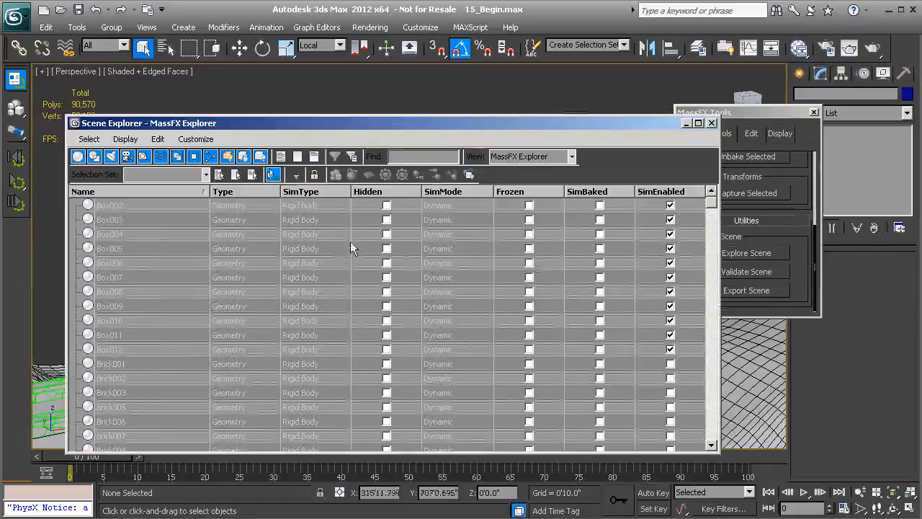
left_click(136, 205)
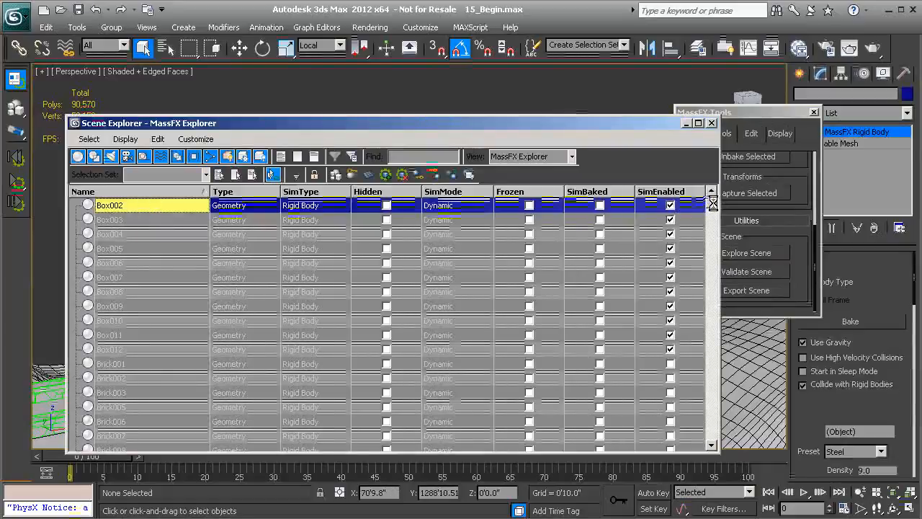
left_click_drag(715, 208, 692, 461)
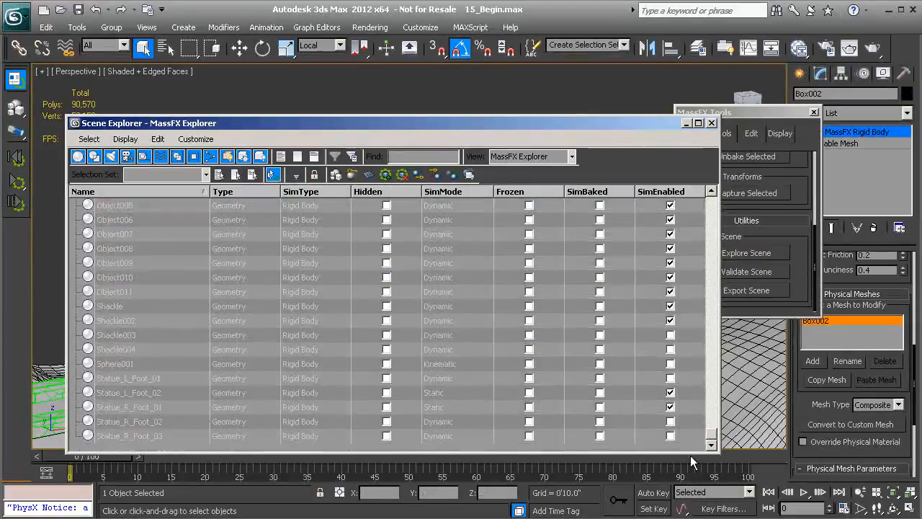
left_click(126, 436, "shift")
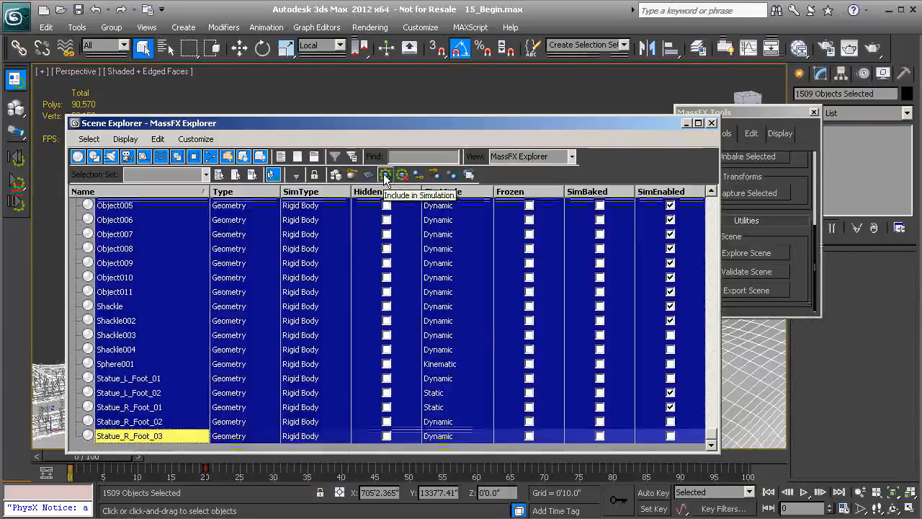
left_click(385, 175)
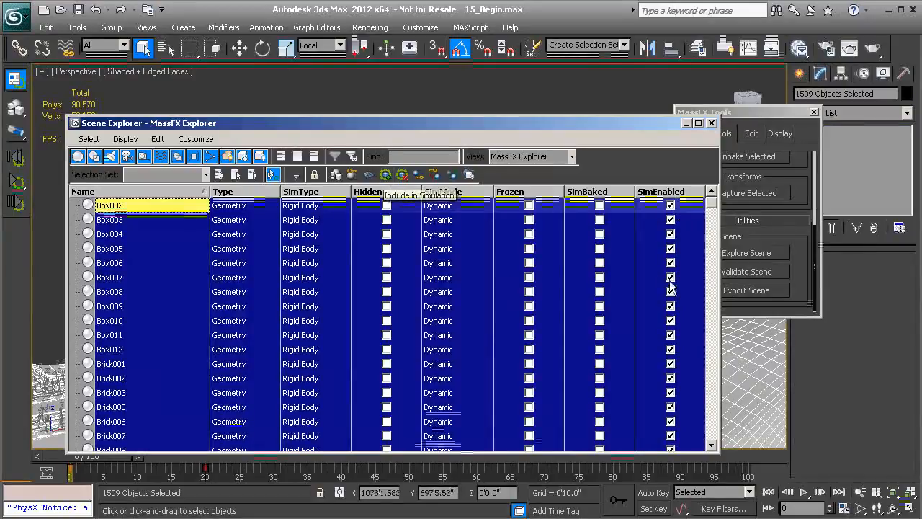
left_click_drag(712, 205, 659, 184)
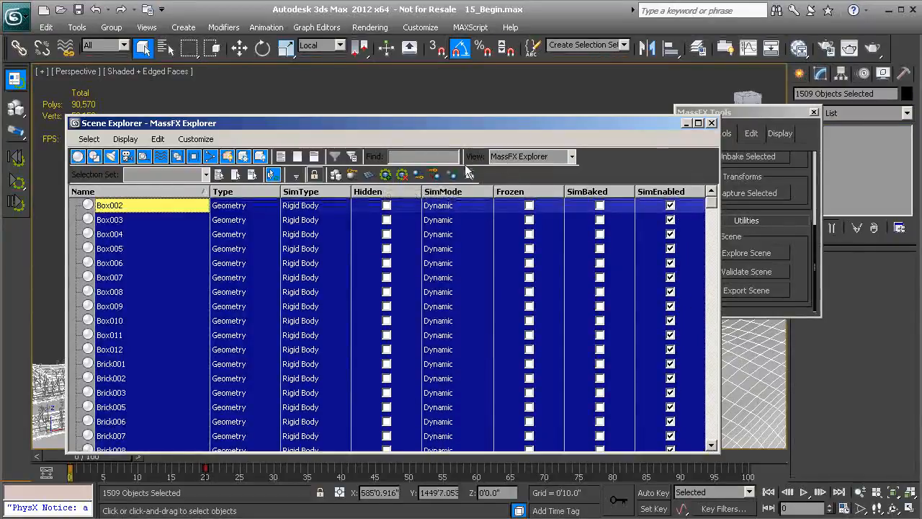
left_click(713, 124)
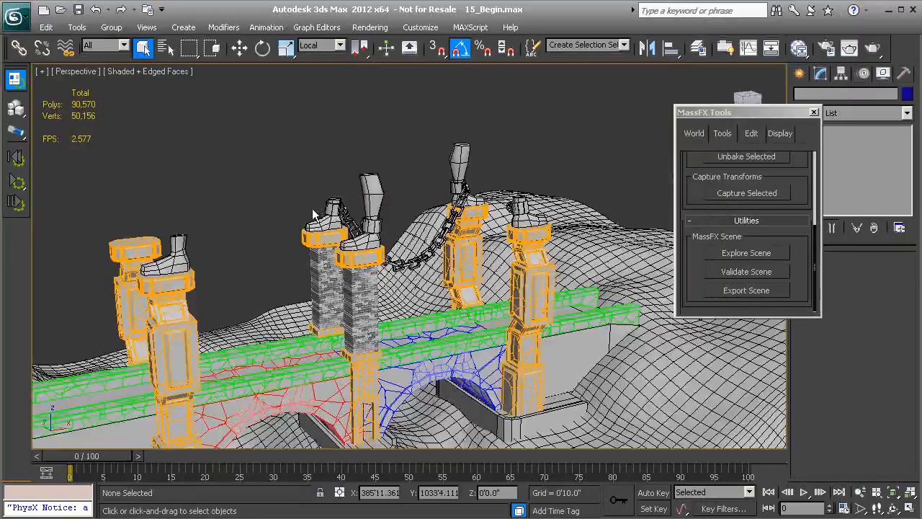
- Select the Temp_Static selection set and change its rigid body type to Dynamic
scroll(319, 206, "up", 5)
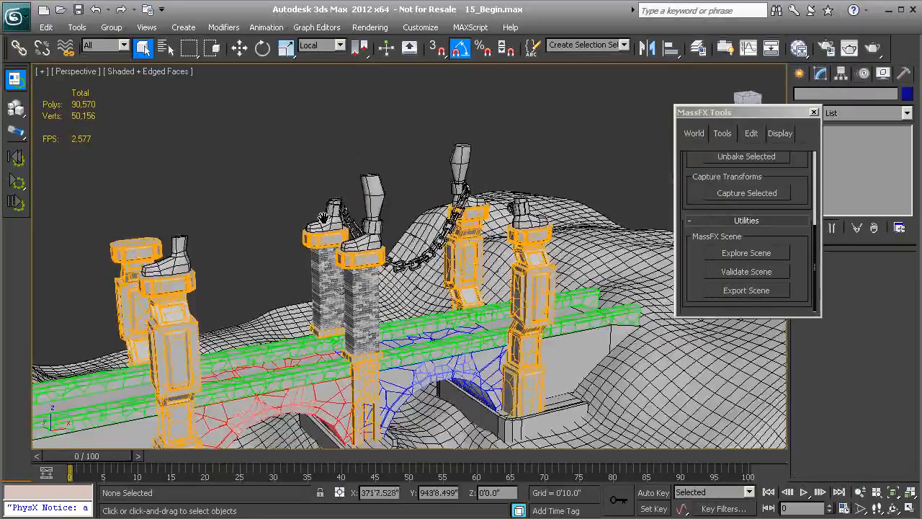
left_click(624, 44)
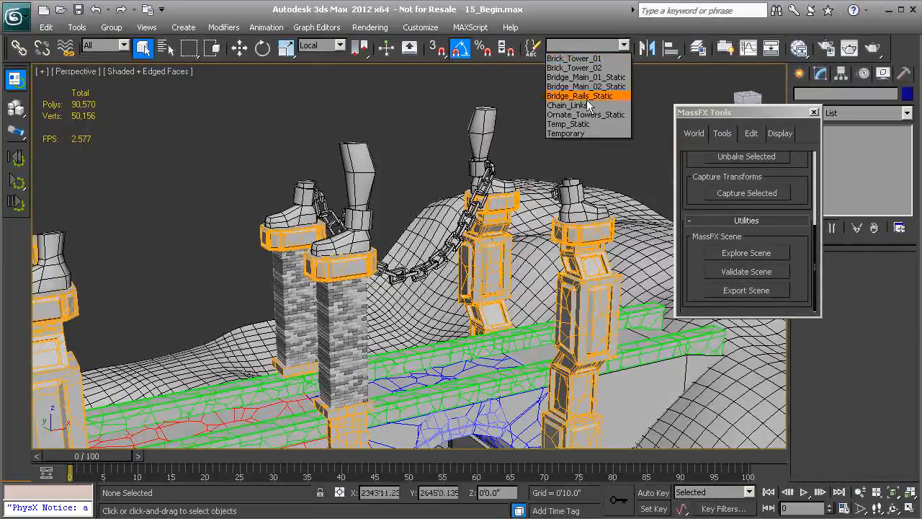
left_click(577, 125)
middle_click_drag(458, 208, 403, 210, "alt")
scroll(403, 210, "up", 4)
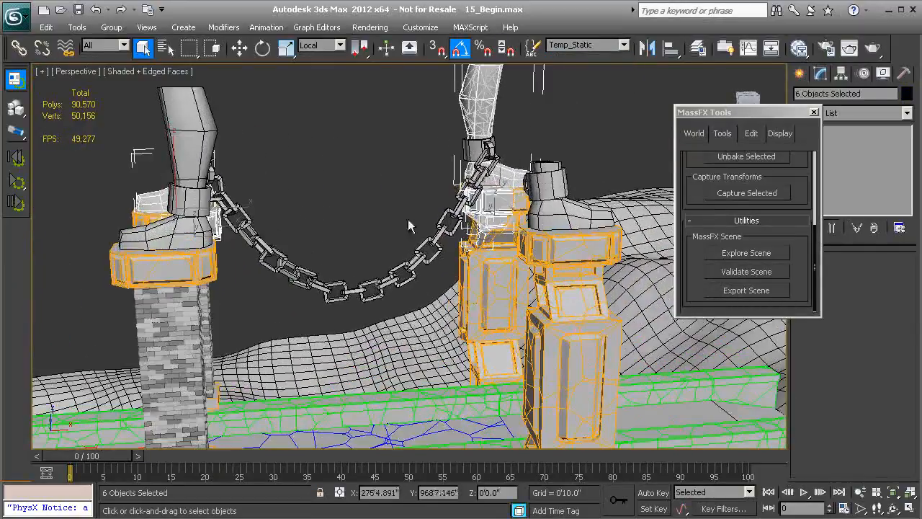
left_click_drag(695, 163, 683, 289)
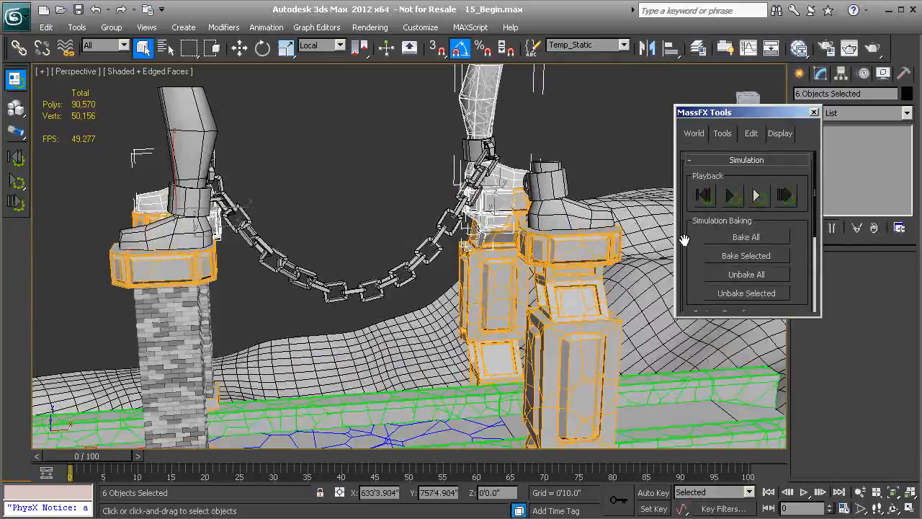
left_click(751, 134)
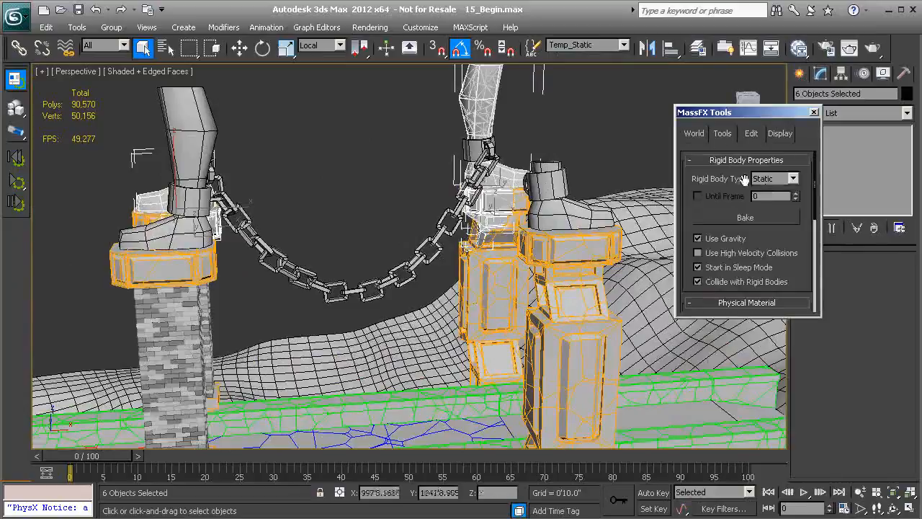
left_click(792, 177)
left_click(773, 193)
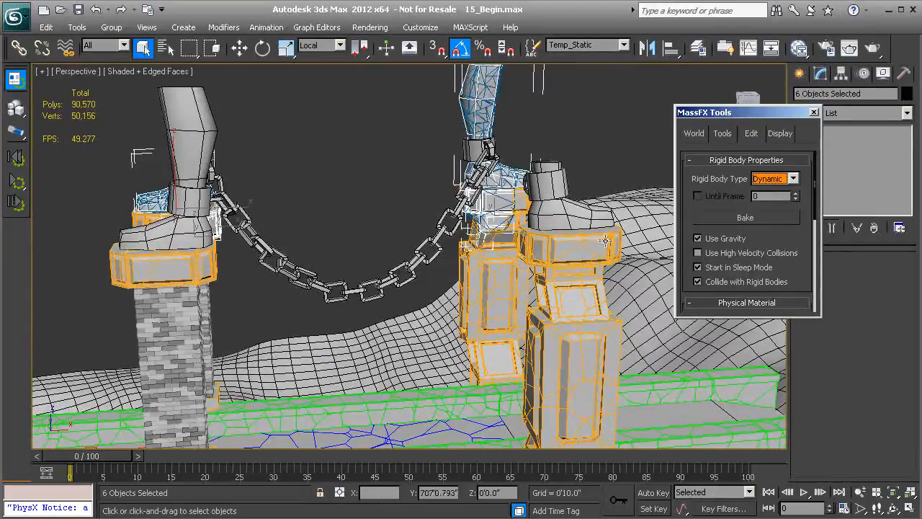
- Examine the physical material and mesh settings of the Temp_Static bodies, including the ornate tower cap beneath the chain's far end
scroll(415, 160, "up", 5)
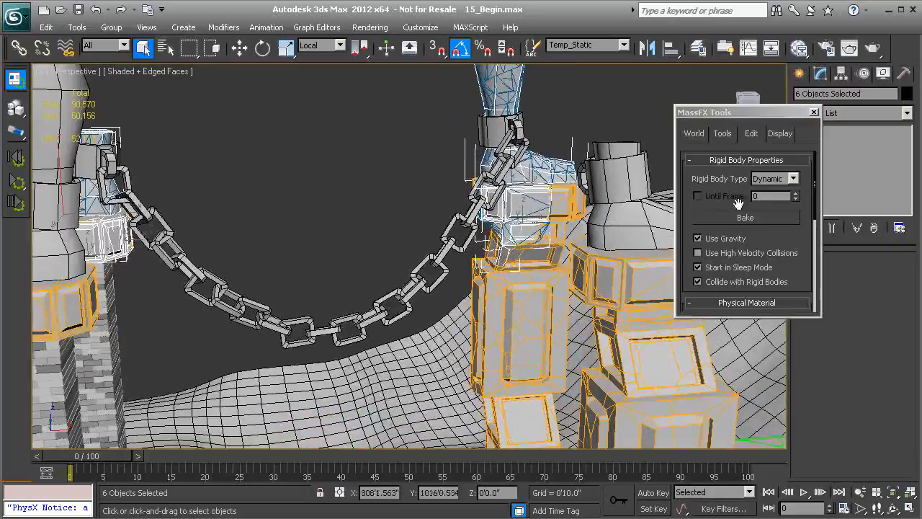
left_click_drag(759, 239, 757, 155)
left_click_drag(700, 244, 683, 110)
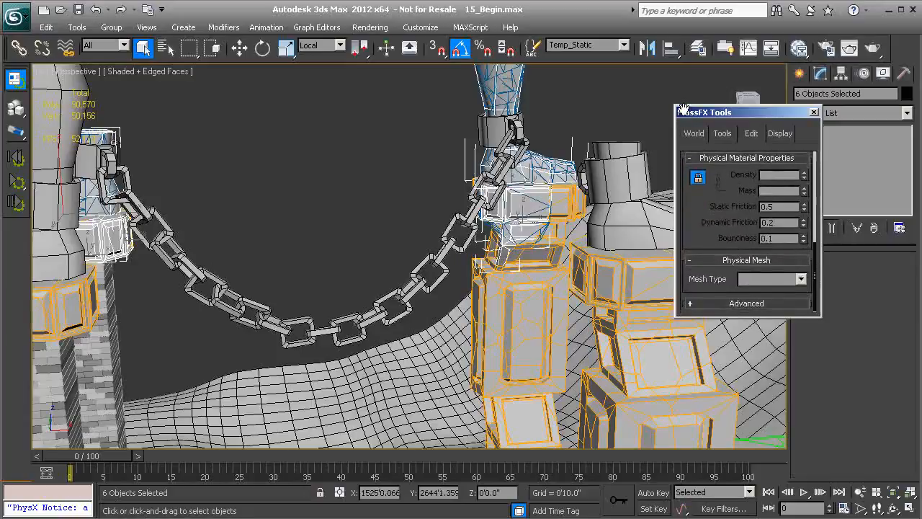
middle_click_drag(537, 198, 452, 251)
scroll(452, 251, "up", 3)
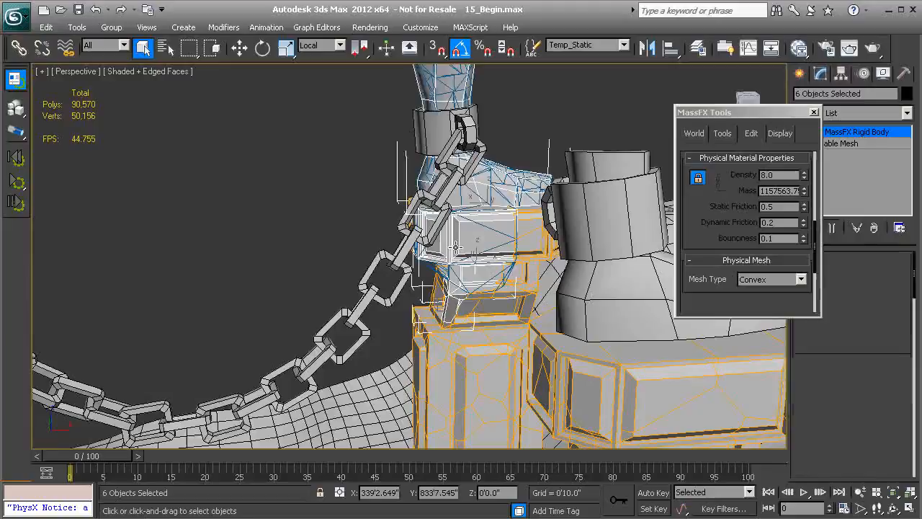
left_click(459, 242)
left_click_drag(718, 246, 710, 221)
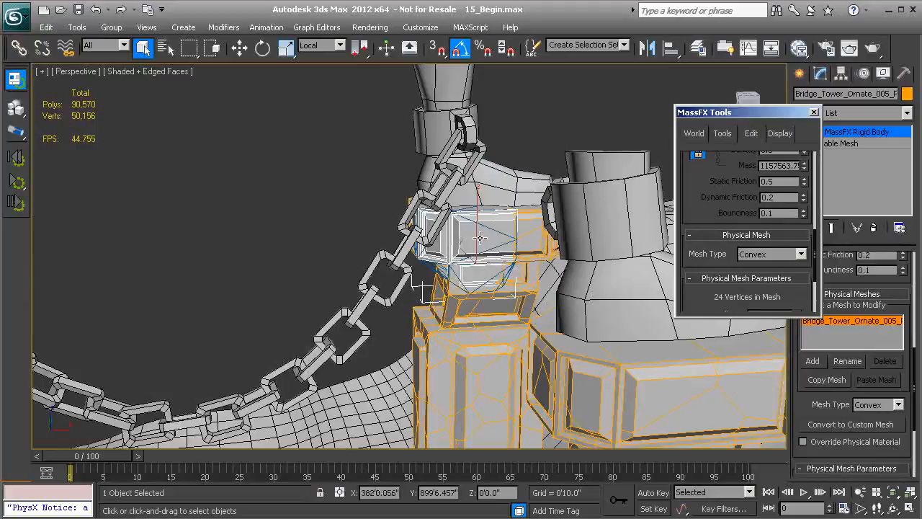
left_click(320, 220)
middle_click_drag(297, 239, 445, 249, "alt")
middle_click_drag(353, 254, 369, 227, "alt")
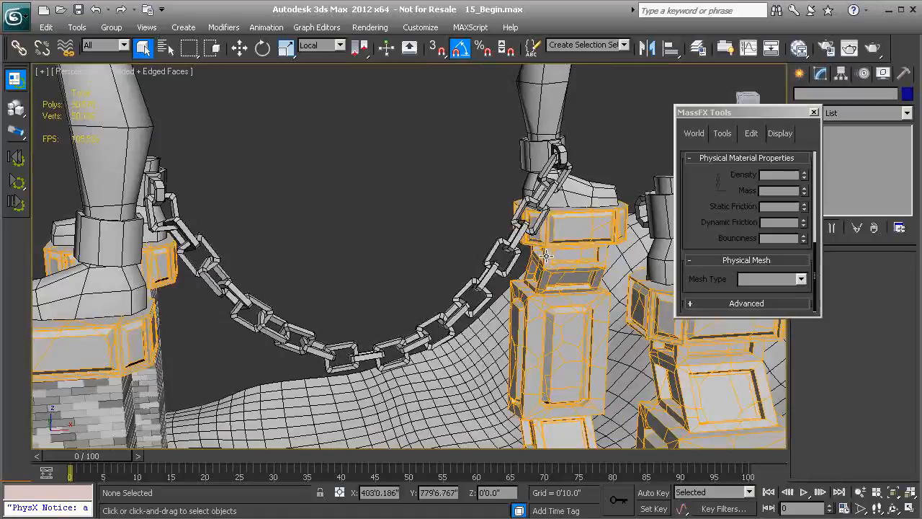
middle_click_drag(403, 241, 431, 238)
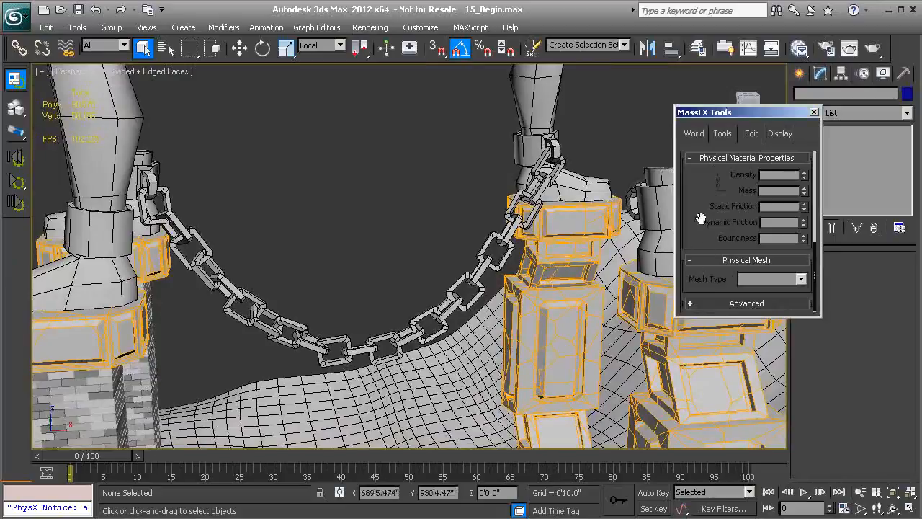
scroll(700, 259, "up", 3)
scroll(700, 262, "up", 5)
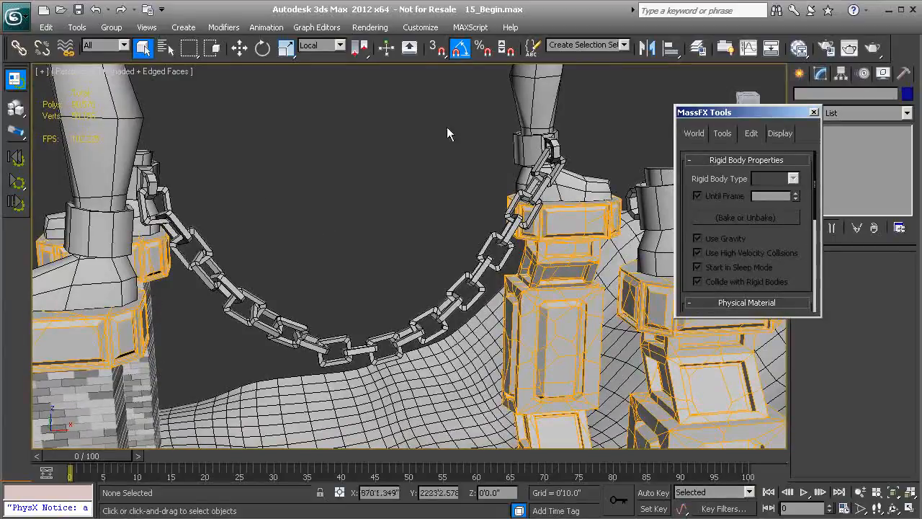
- Enable Start in Sleep Mode for the Chain_Links selection set and check the same setting on Shackle002
left_click(624, 45)
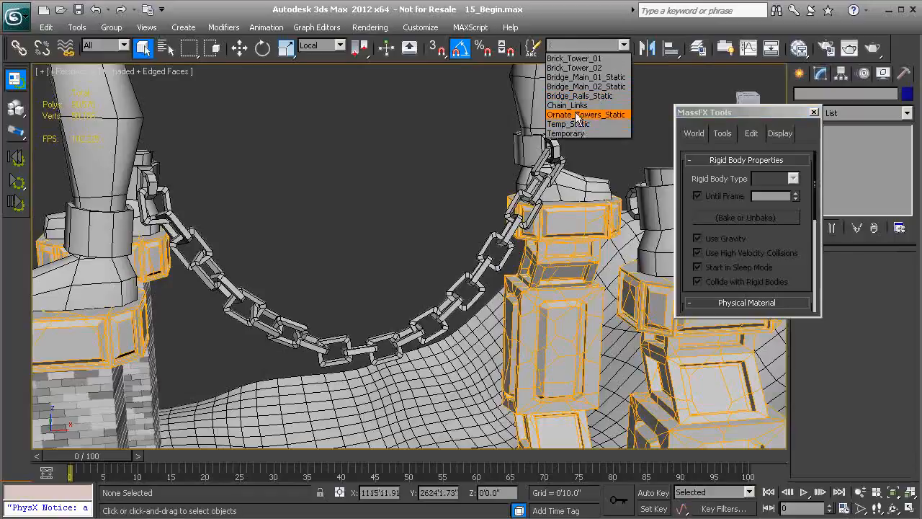
left_click(577, 106)
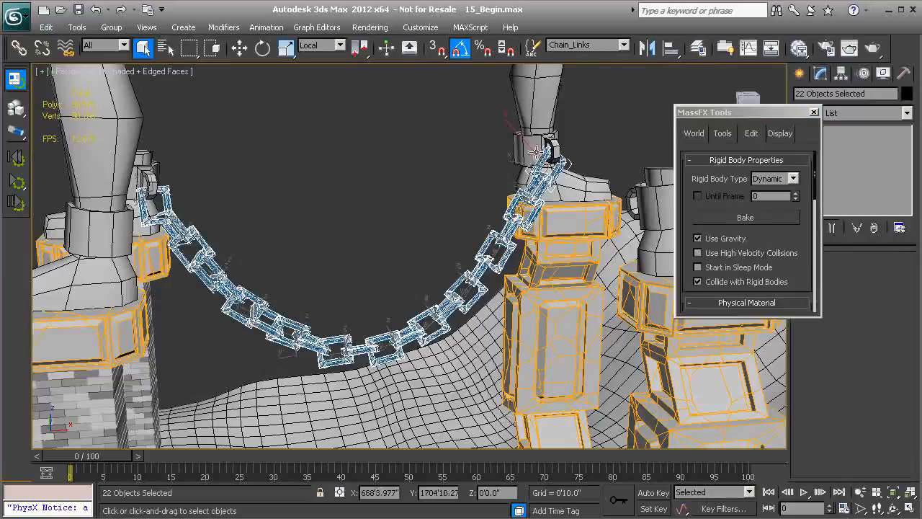
left_click(697, 268)
left_click(433, 203)
left_click(527, 160)
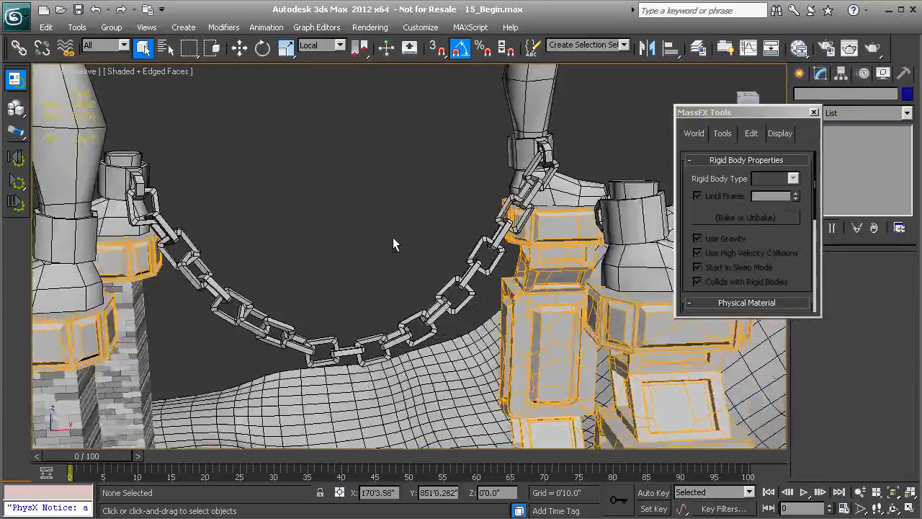
- Set the rigid body type of Sphere001, on the terrain in front of the bridge, to Static and close MassFX Tools
middle_click_drag(392, 239, 392, 231)
scroll(322, 239, "down", 2)
mouse_move(322, 240)
middle_mouse_down()
mouse_move(339, 246)
mouse_move(322, 248)
middle_mouse_up()
scroll(339, 246, "up", 2)
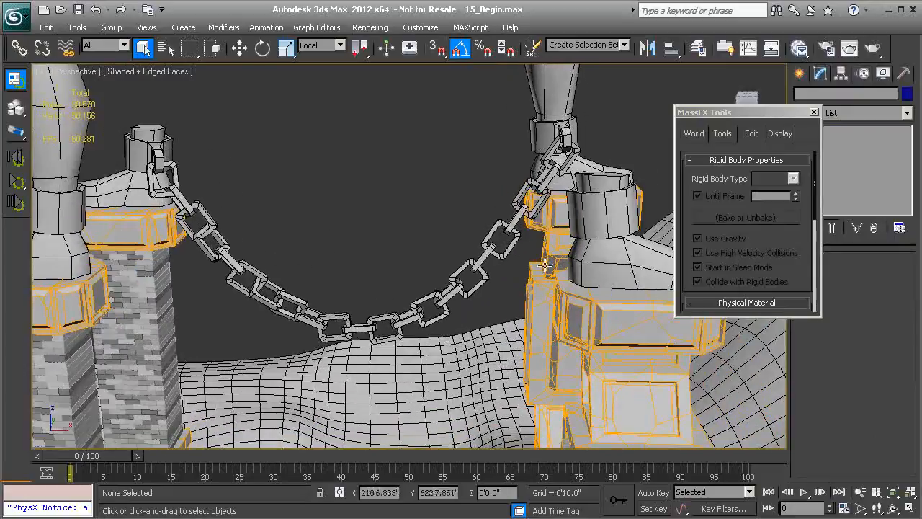
middle_click_drag(509, 257, 435, 260, "alt")
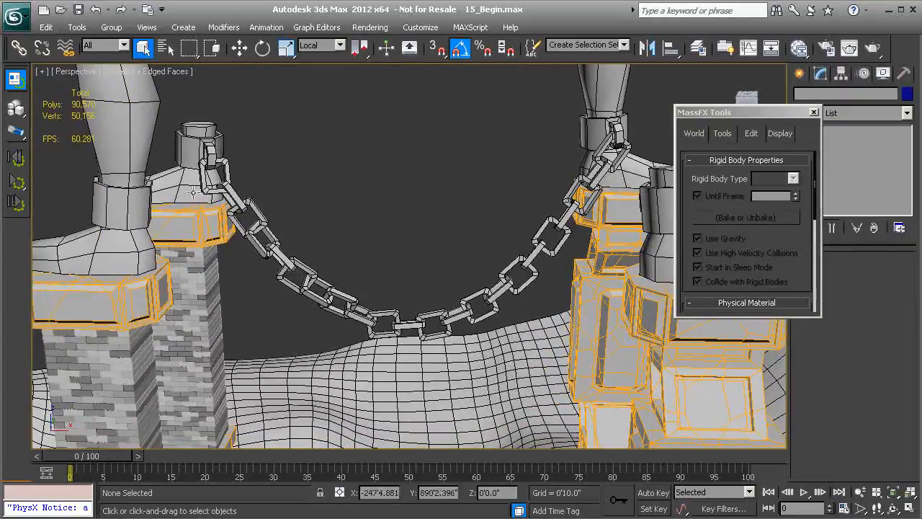
middle_click_drag(355, 253, 280, 243, "alt")
scroll(278, 243, "down", 3)
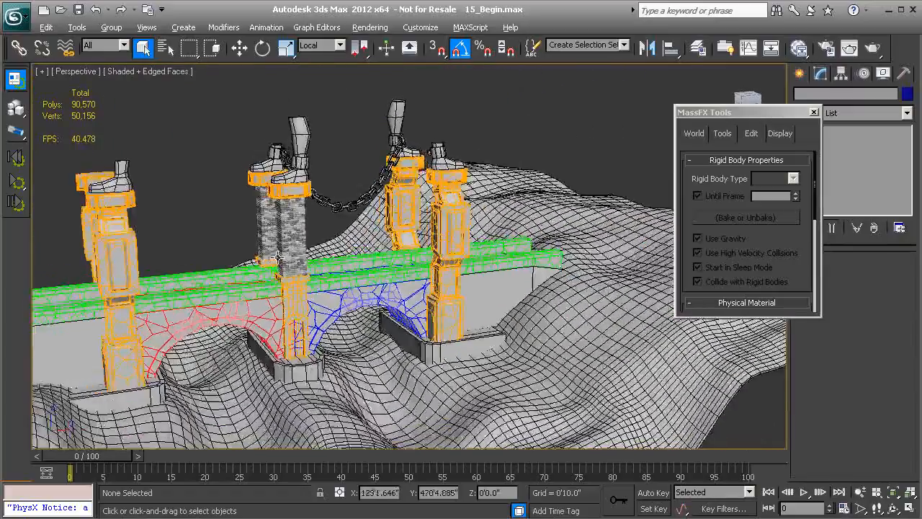
middle_click_drag(347, 343, 327, 262)
left_click(365, 344)
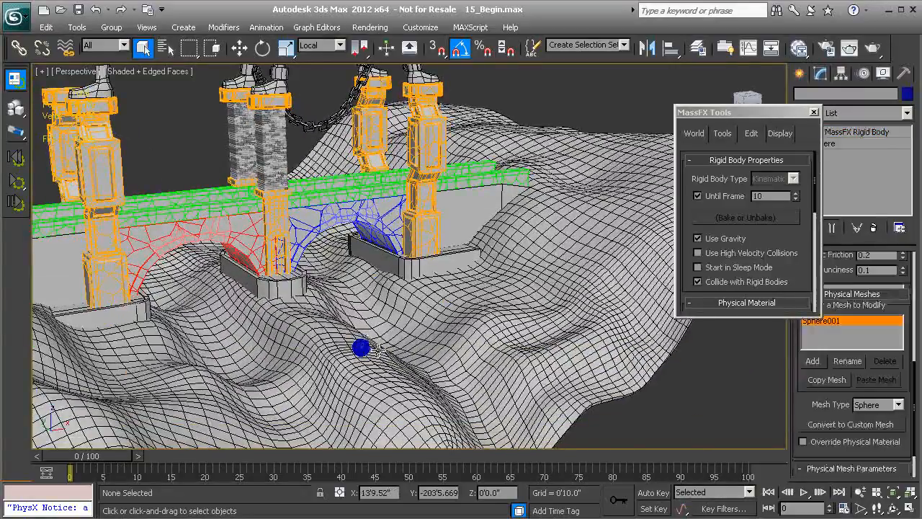
left_click(794, 178)
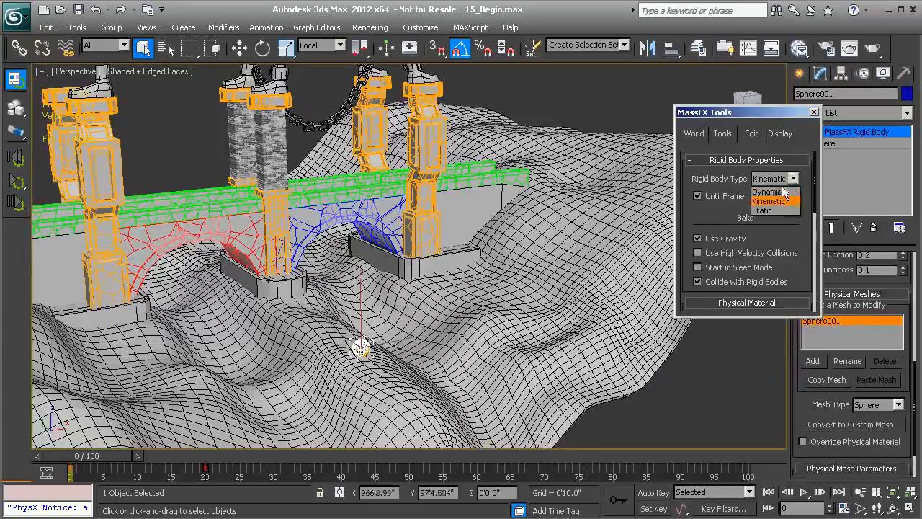
left_click(770, 210)
left_click(814, 113)
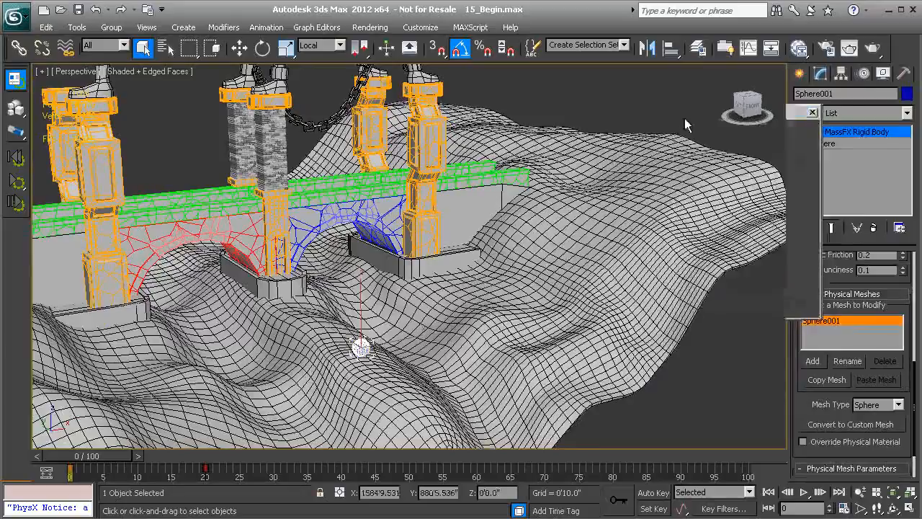
- Frame the chain and pillars in plain shaded display, run a test of the MassFX simulation, and reset it to the first frame
middle_click_drag(260, 103, 360, 224)
scroll(316, 238, "up", 3)
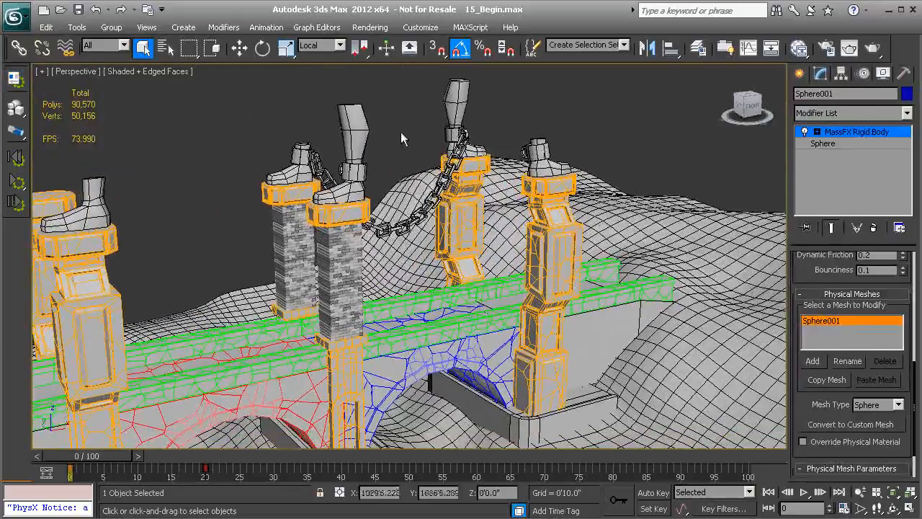
left_click(18, 186)
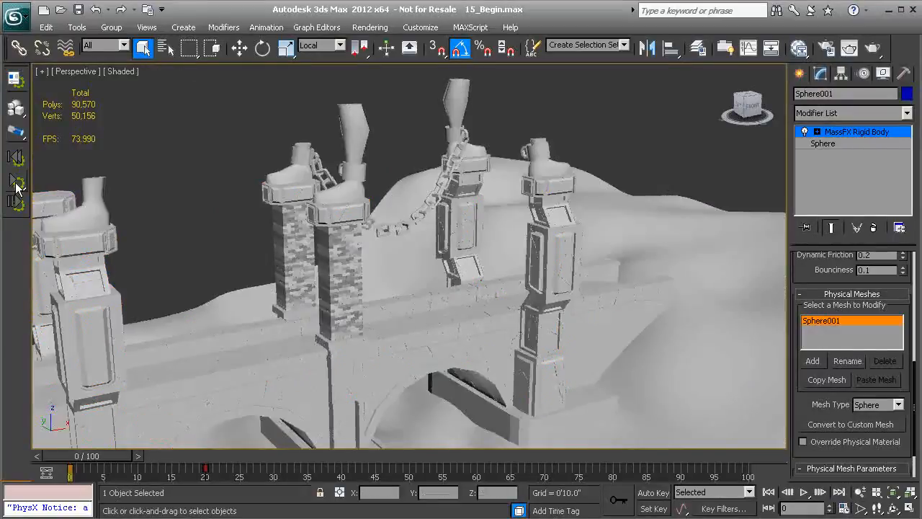
left_click(17, 184)
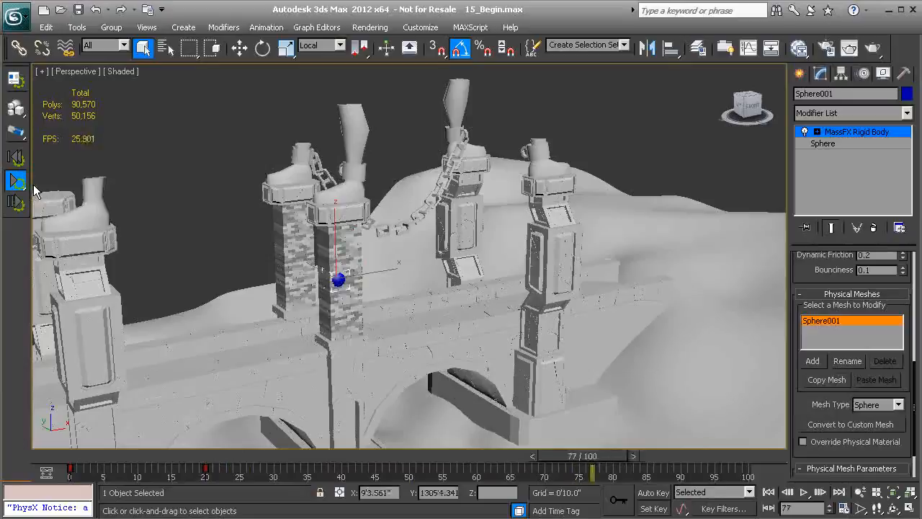
left_click(16, 157)
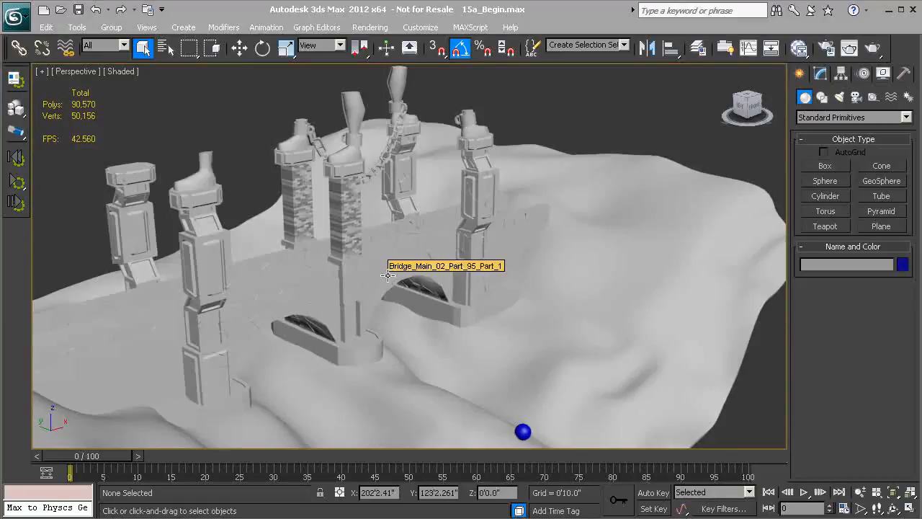
- Check the rigid body type and Until Frame setting of the blue sphere in front of the bridge, and deselect it
left_click(522, 431)
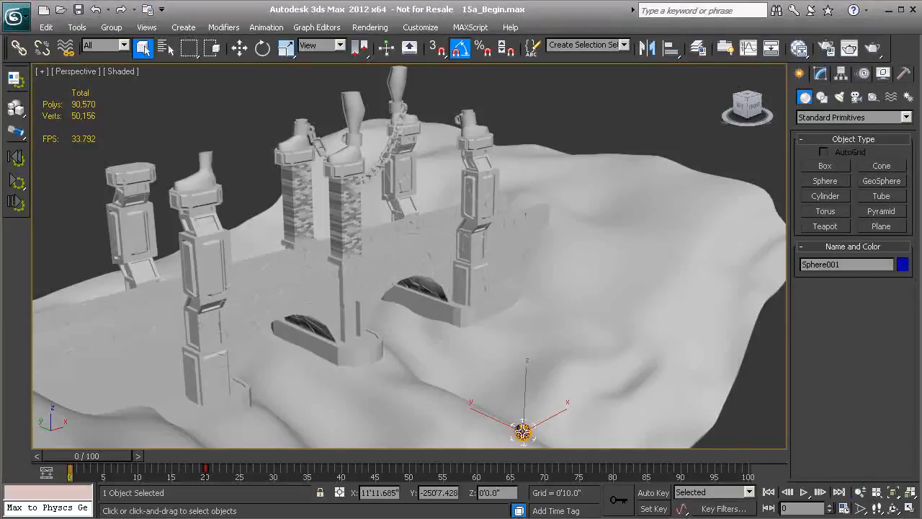
left_click(821, 74)
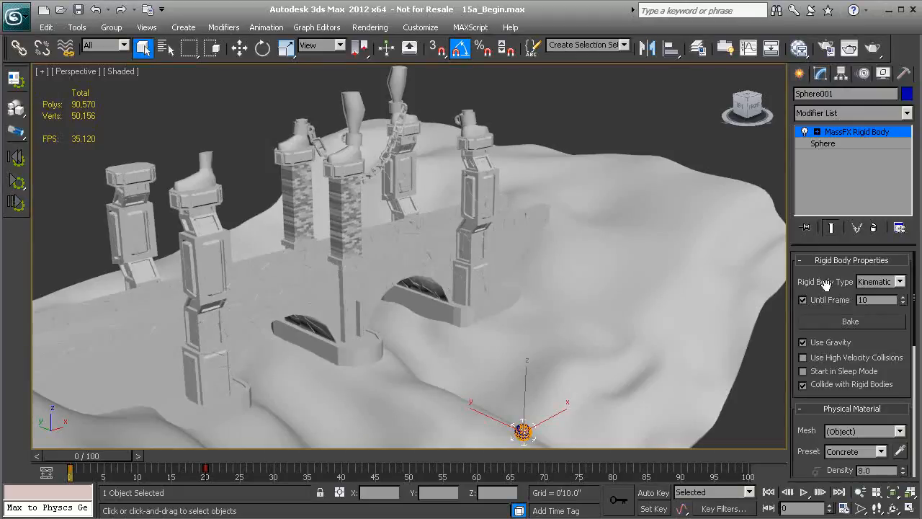
left_click(615, 131)
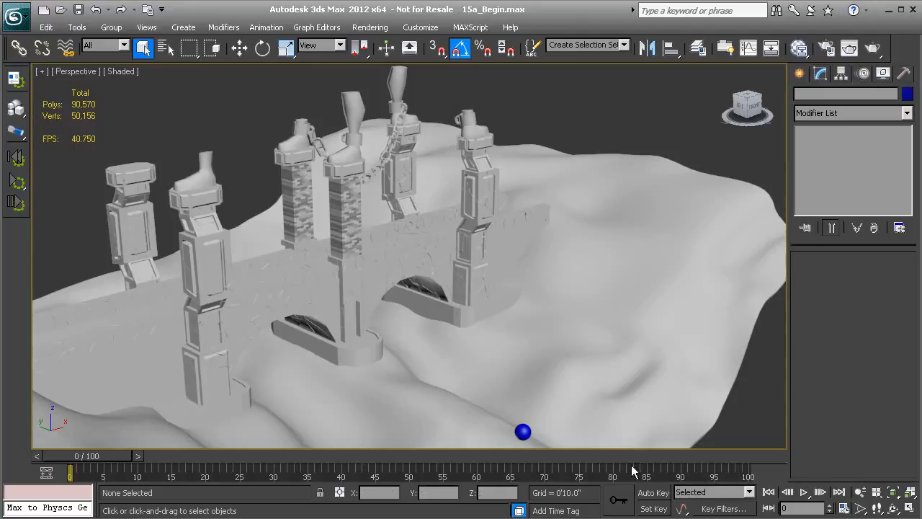
- Run the destruction simulation, following the falling chain, bricks and statue legs from several views, and reset it to the start
left_click(17, 186)
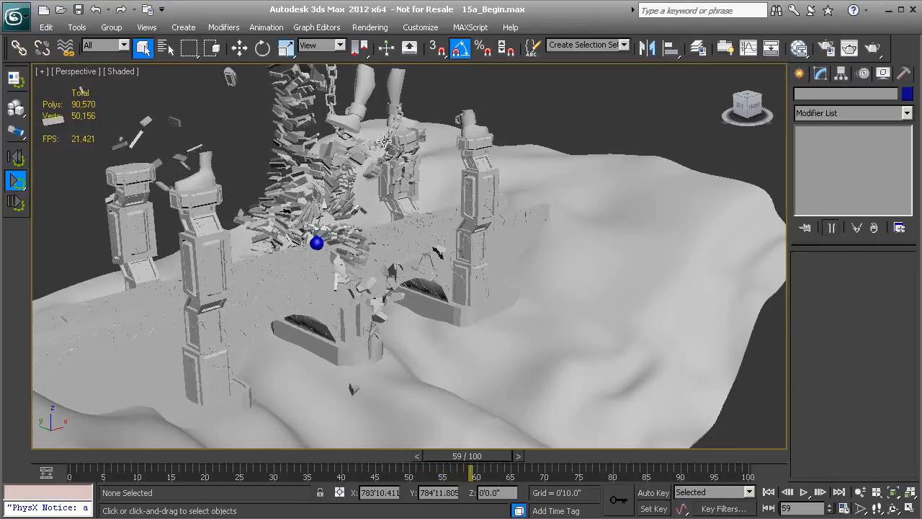
middle_click_drag(384, 134, 386, 184)
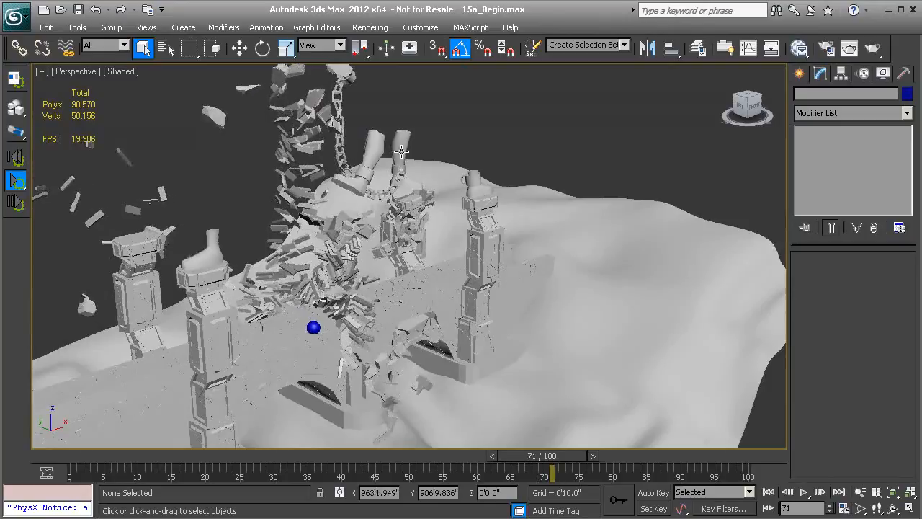
middle_click_drag(369, 152, 380, 199)
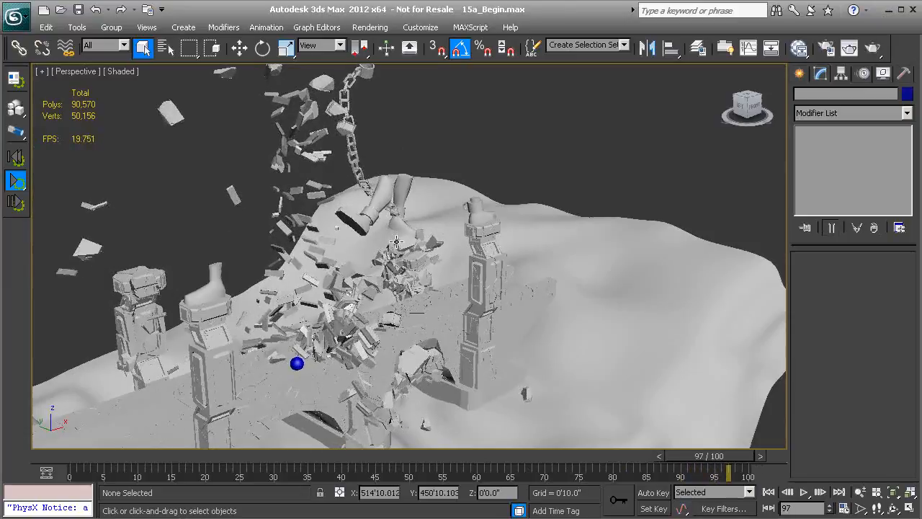
middle_click_drag(367, 288, 358, 264)
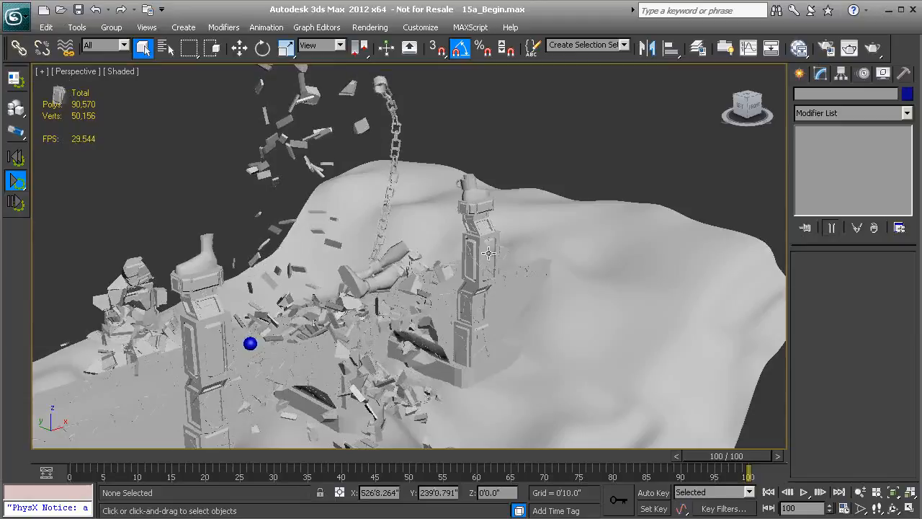
middle_click_drag(430, 261, 440, 352)
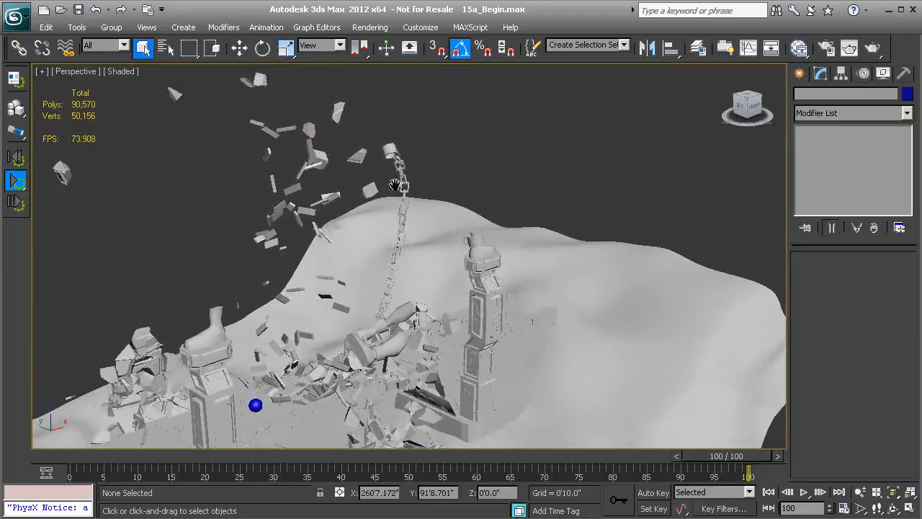
middle_click_drag(384, 163, 400, 202)
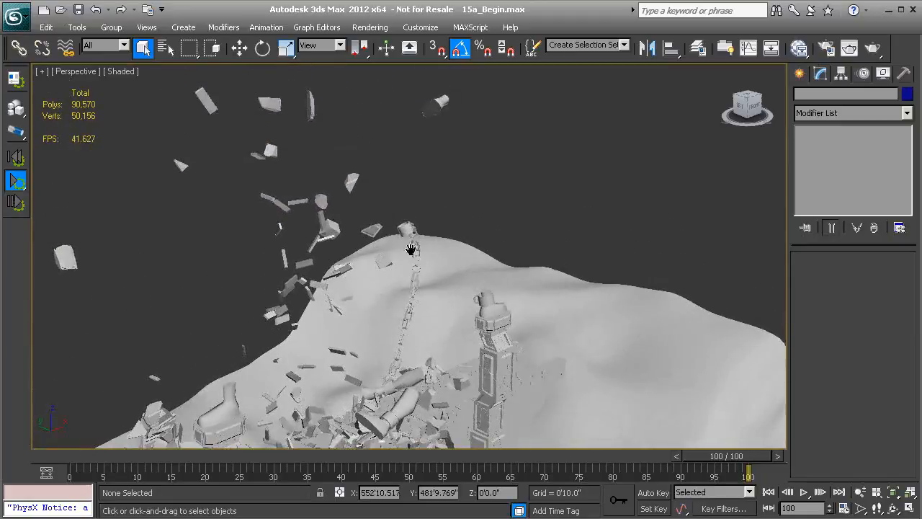
middle_click_drag(402, 294, 399, 181)
middle_click_drag(393, 269, 407, 206)
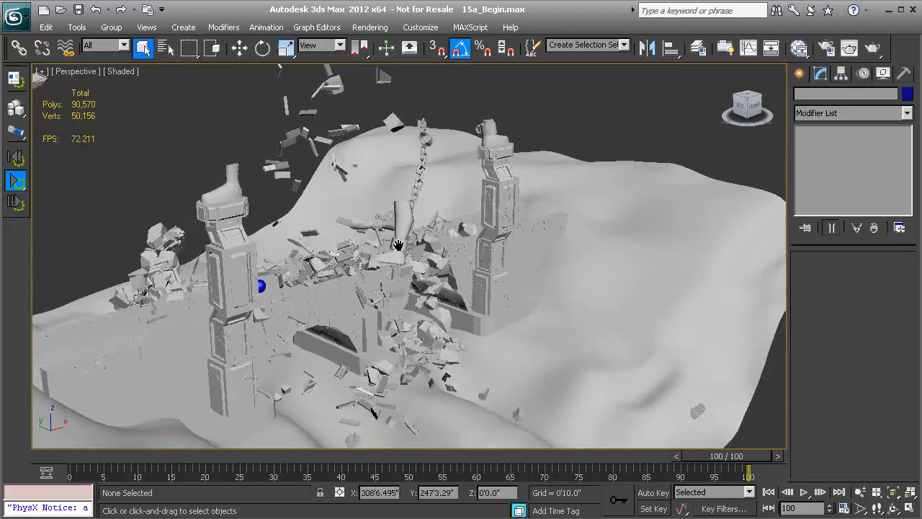
left_click(16, 180)
left_click(16, 160)
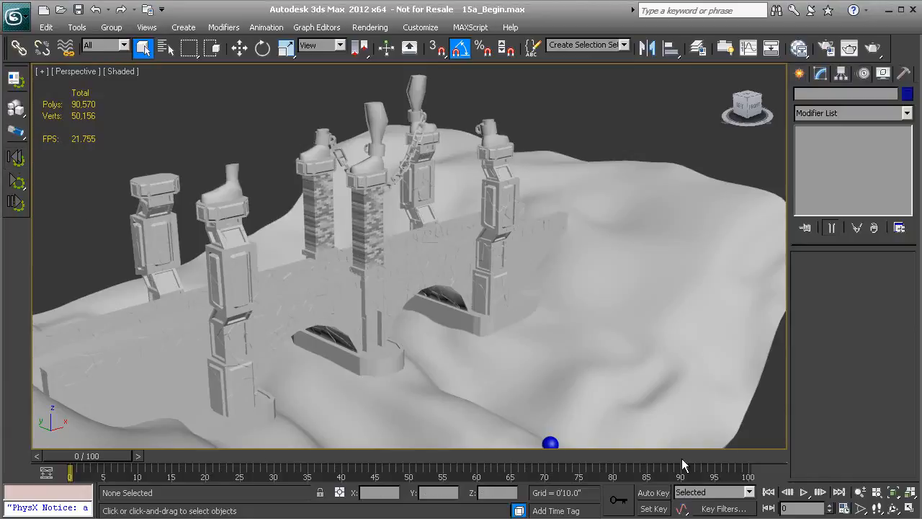
- Extend the animation range to an end time of 600 frames
left_click(844, 508)
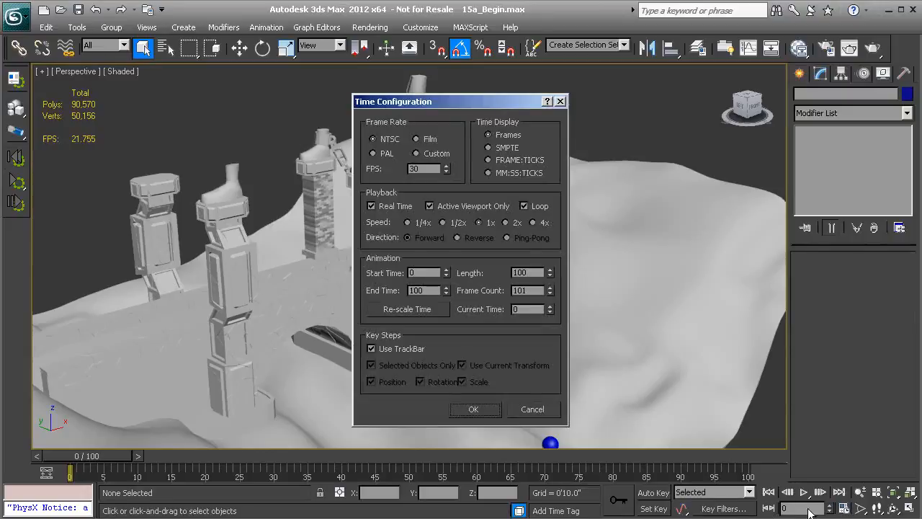
double_click(437, 291)
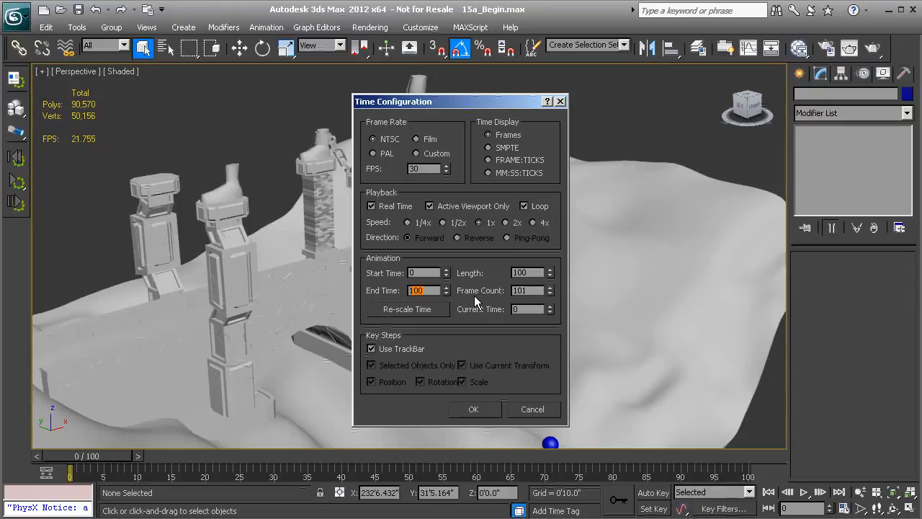
type("6")
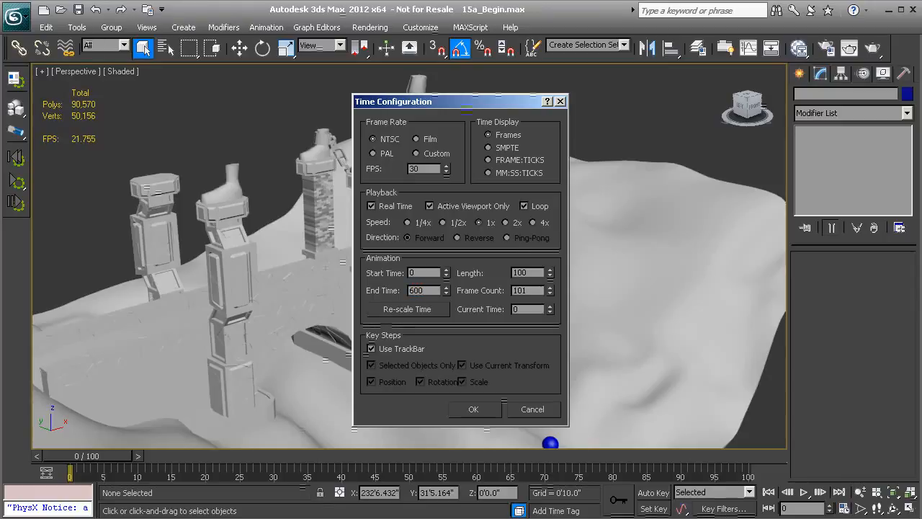
left_click(474, 408)
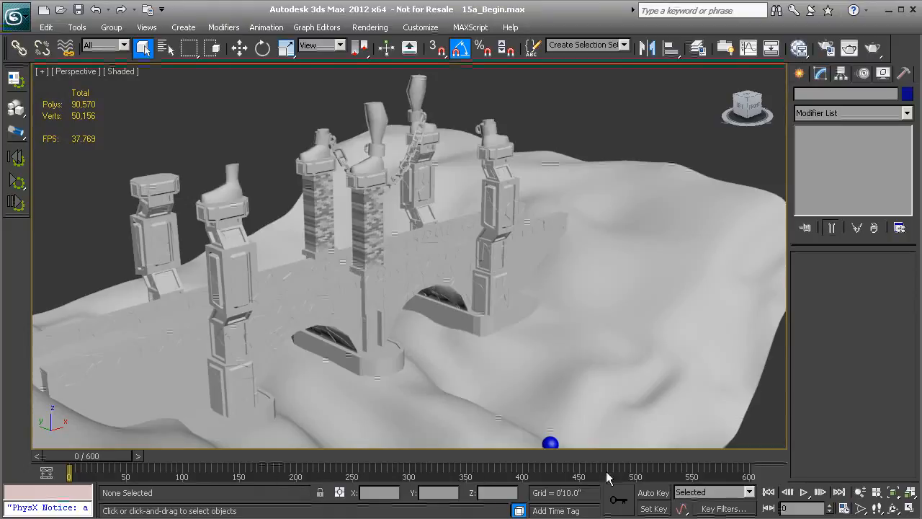
- Bake the simulation of all rigid bodies to keyframes with MassFX Tools and play back the baked animation
left_click(15, 79)
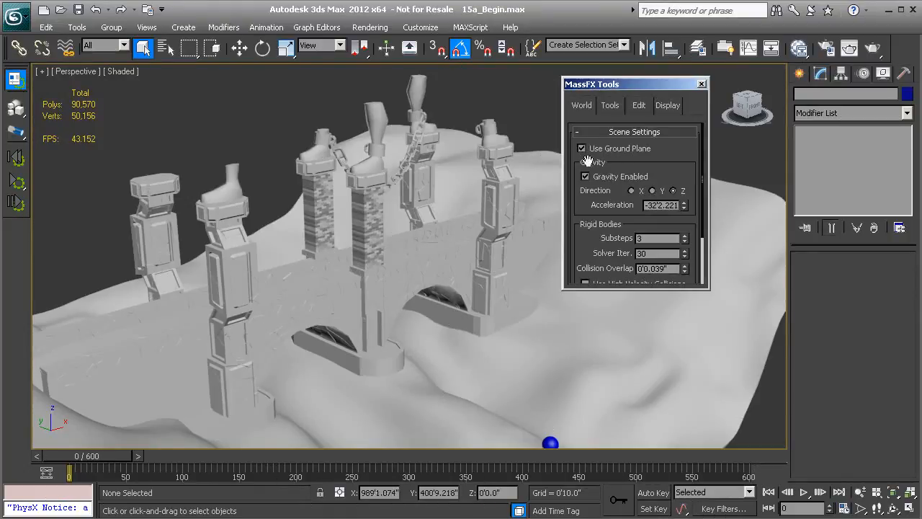
left_click(610, 106)
left_click_drag(585, 211, 585, 177)
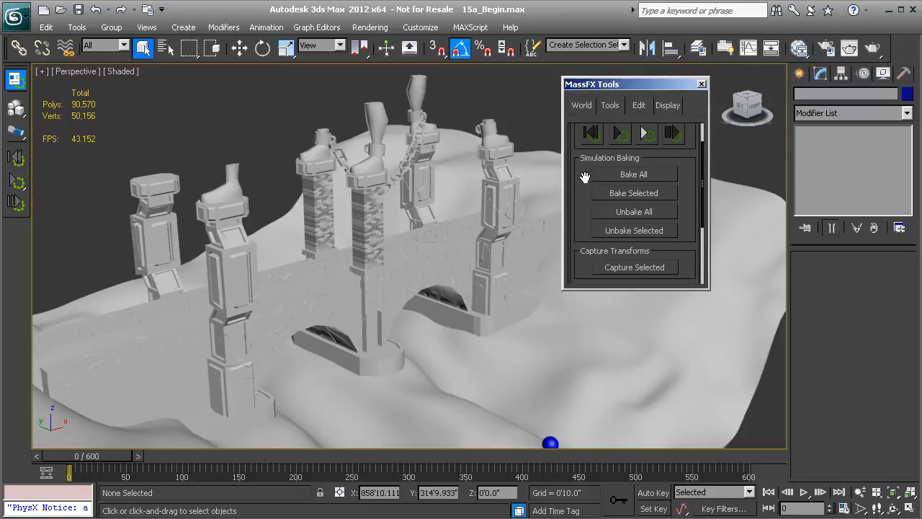
left_click(634, 175)
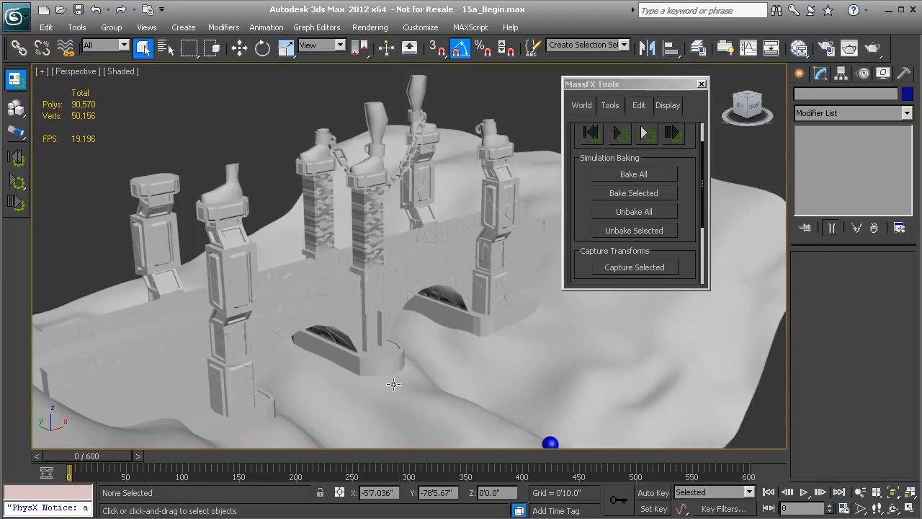
left_click(804, 492)
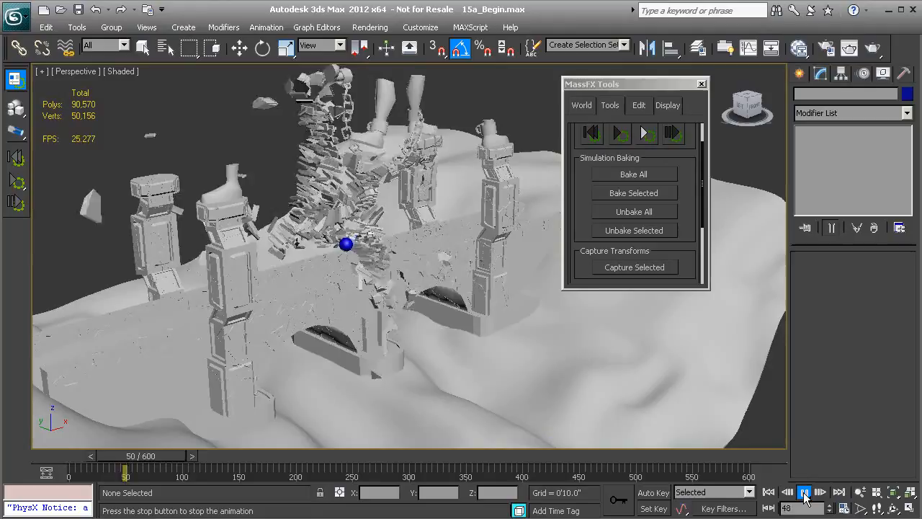